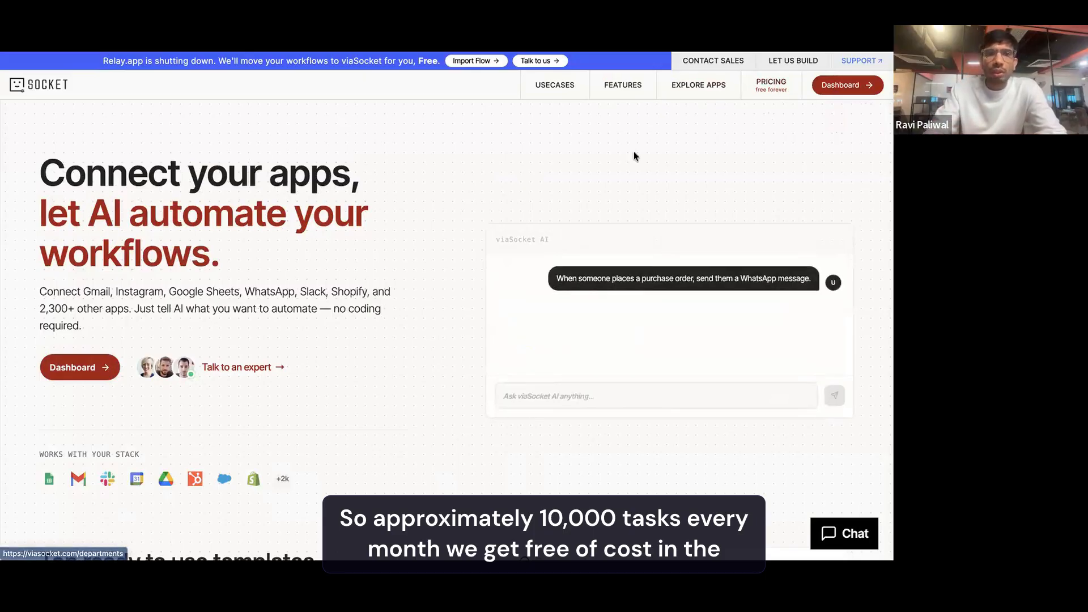
Log in to the dashboard with Google and open the viaSocket Webinars workspace
left_click(844, 85)
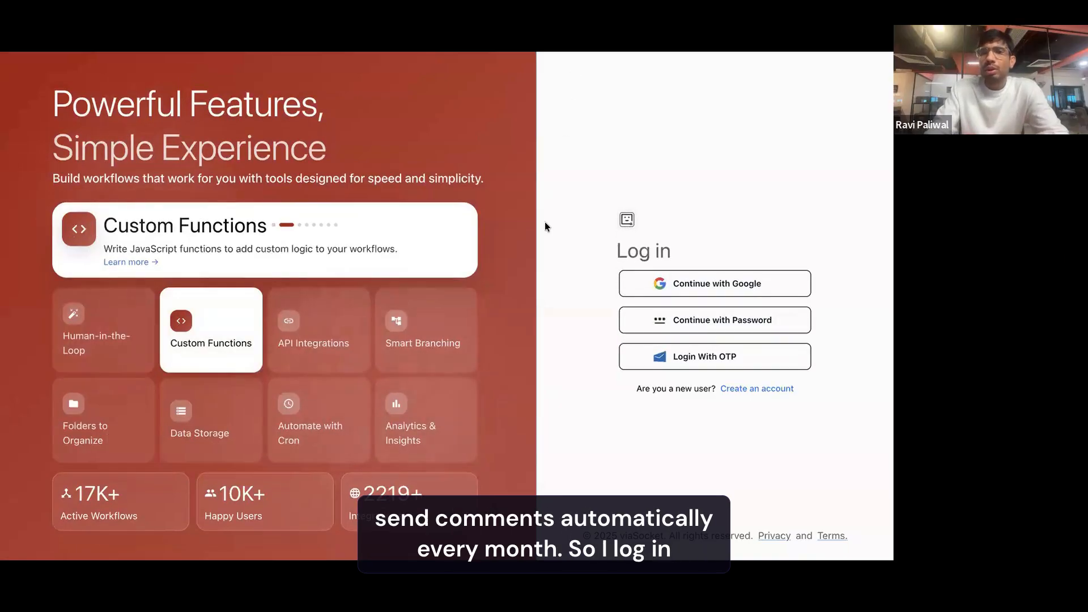
left_click(664, 284)
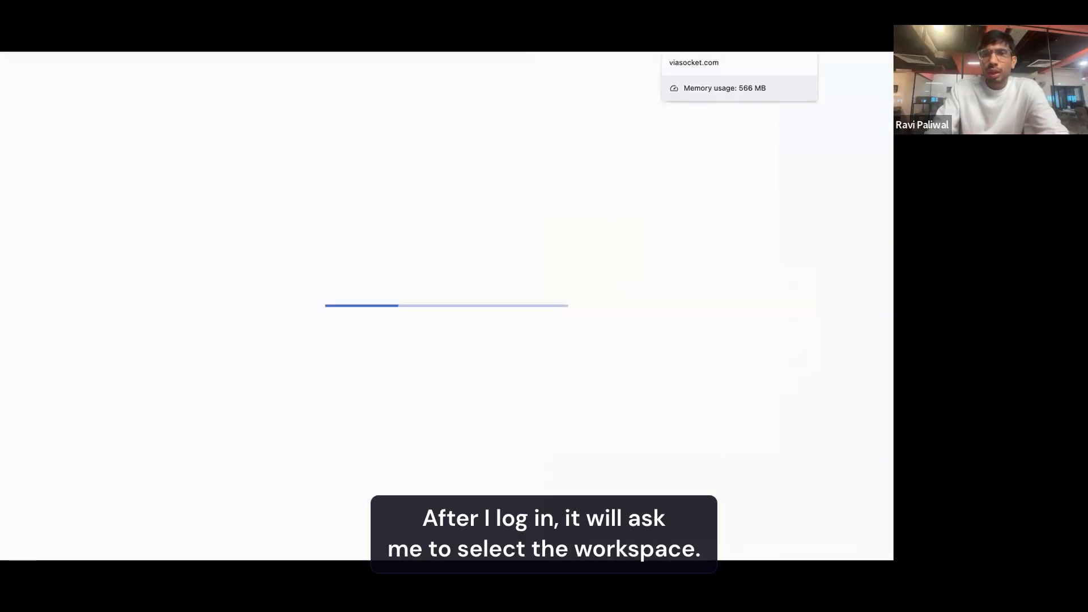
left_click(168, 134)
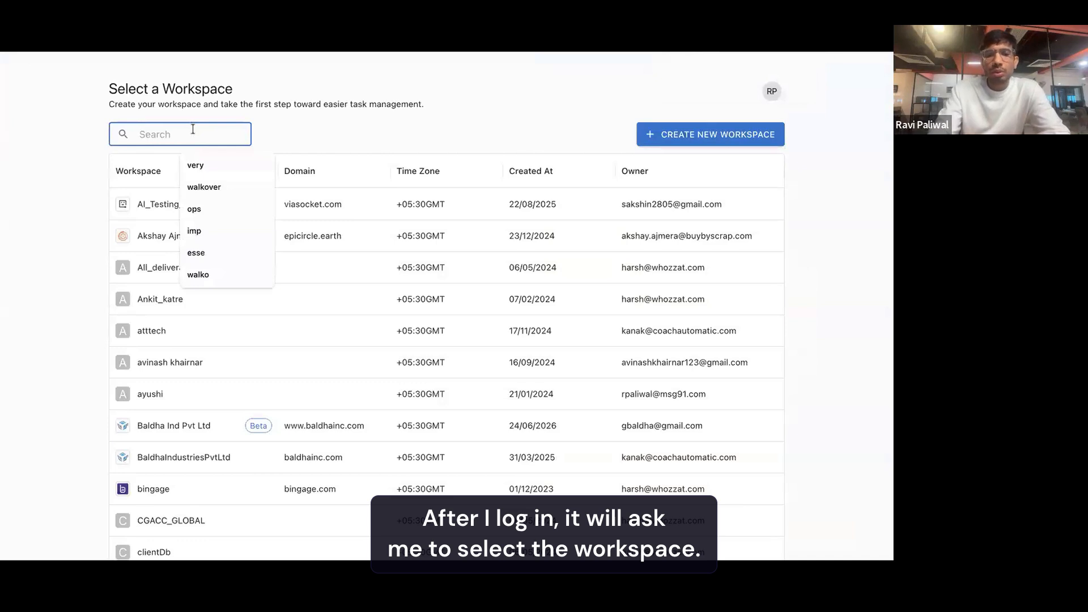
type("webi")
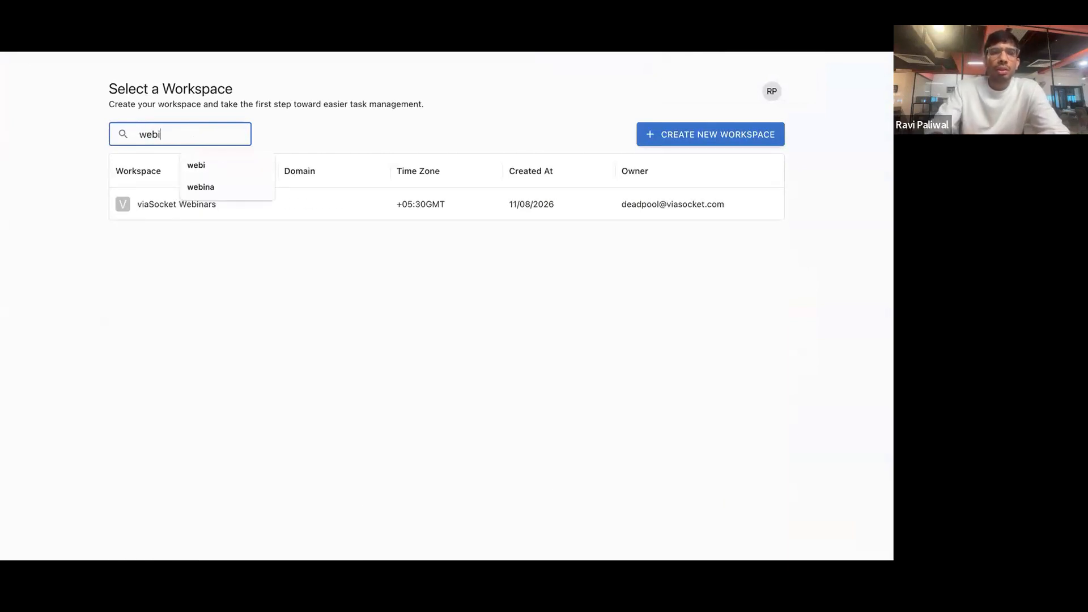
left_click(142, 210)
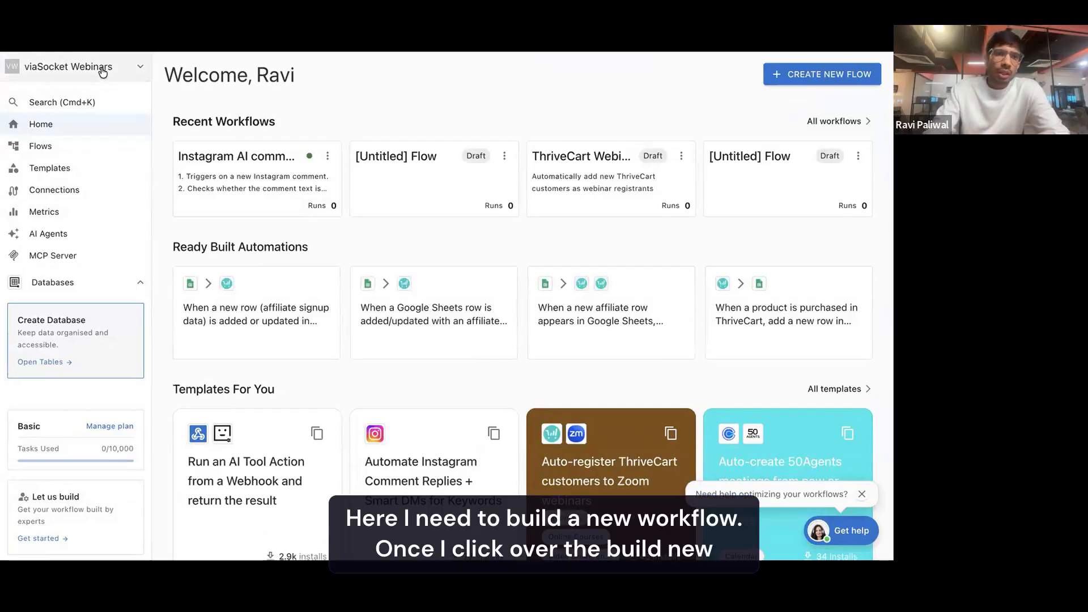
Create a new flow with an AI prompt: on Instagram comment "AI", privately reply with the product link, then reply "Check your DM" to the comment
left_click(810, 75)
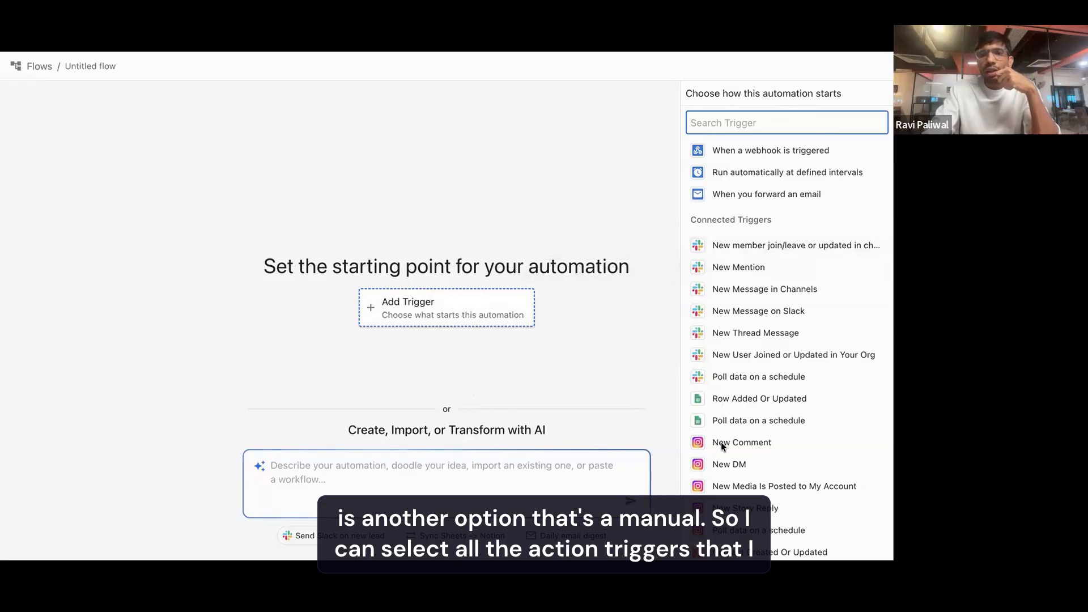
scroll(719, 443, "down", 3)
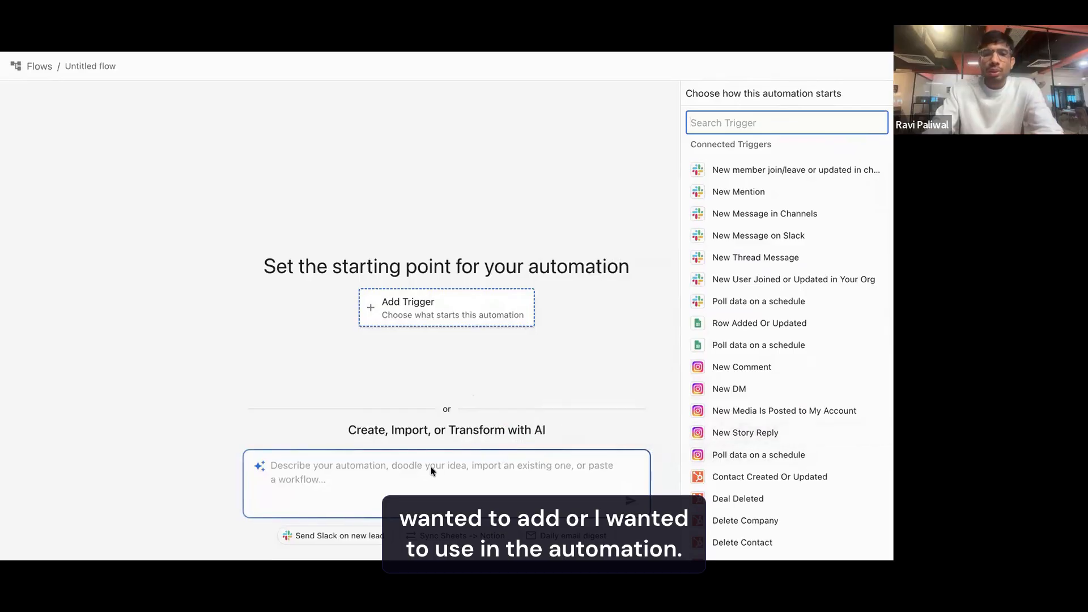
left_click(410, 466)
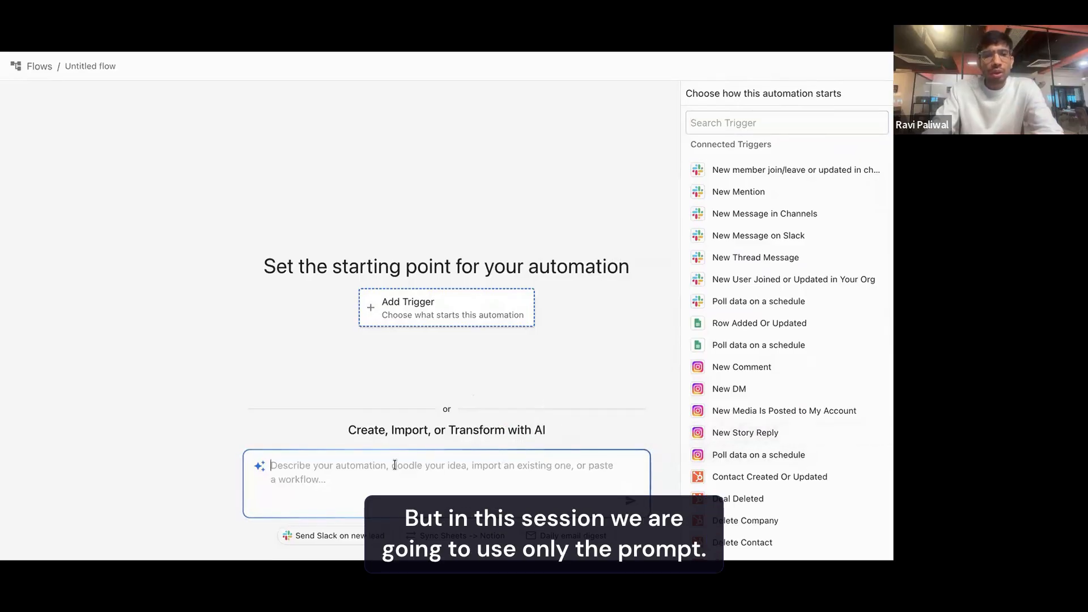
type("When someone comments \"AI\" on my Instagram post, send them the product link in a private reply to their comment first, then reply \"Check your DM\" to the comment.")
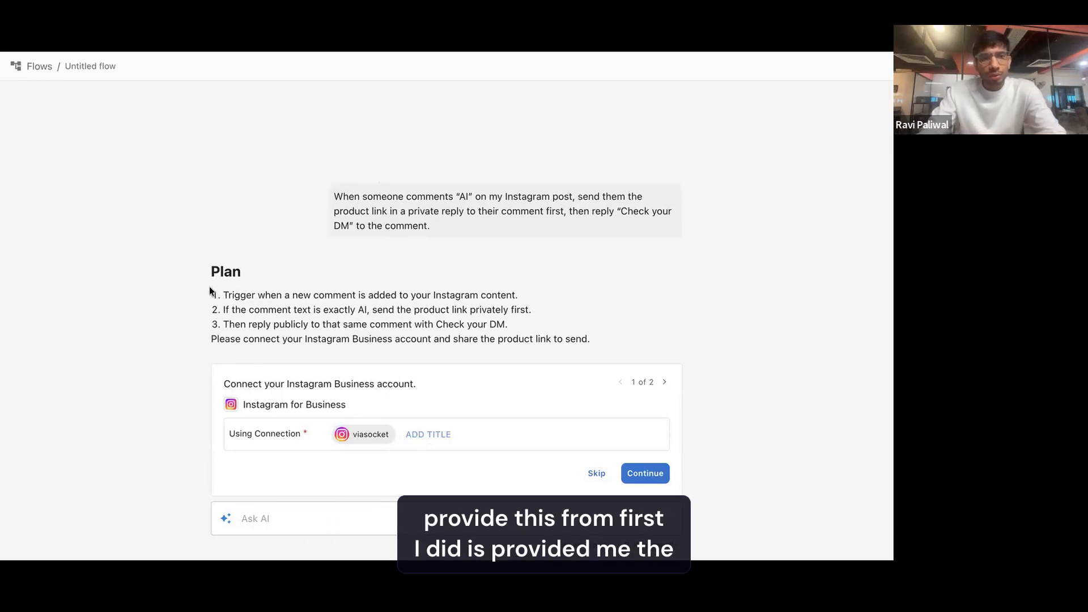
Review the three steps of the generated automation plan and its request to connect an Instagram Business account
left_click_drag(215, 272, 604, 342)
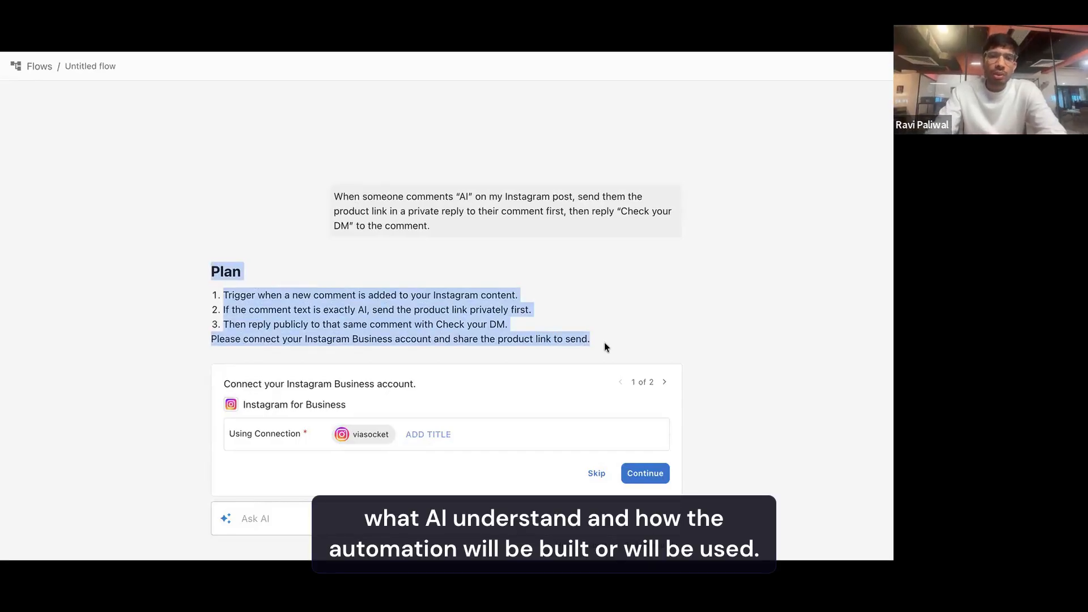
left_click(220, 296)
left_click_drag(353, 300, 557, 293)
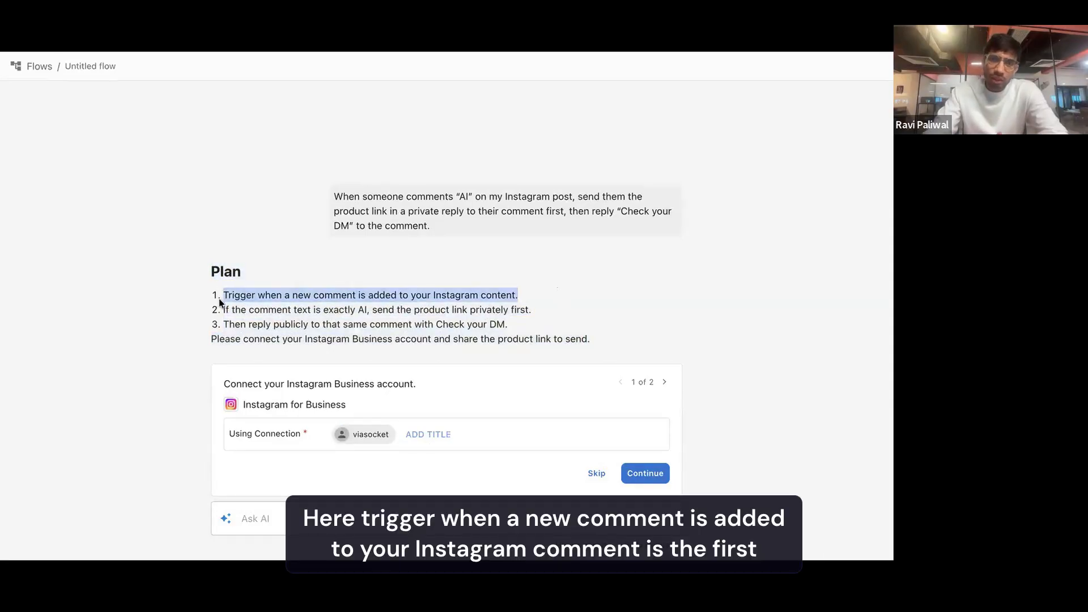
left_click_drag(220, 307, 539, 308)
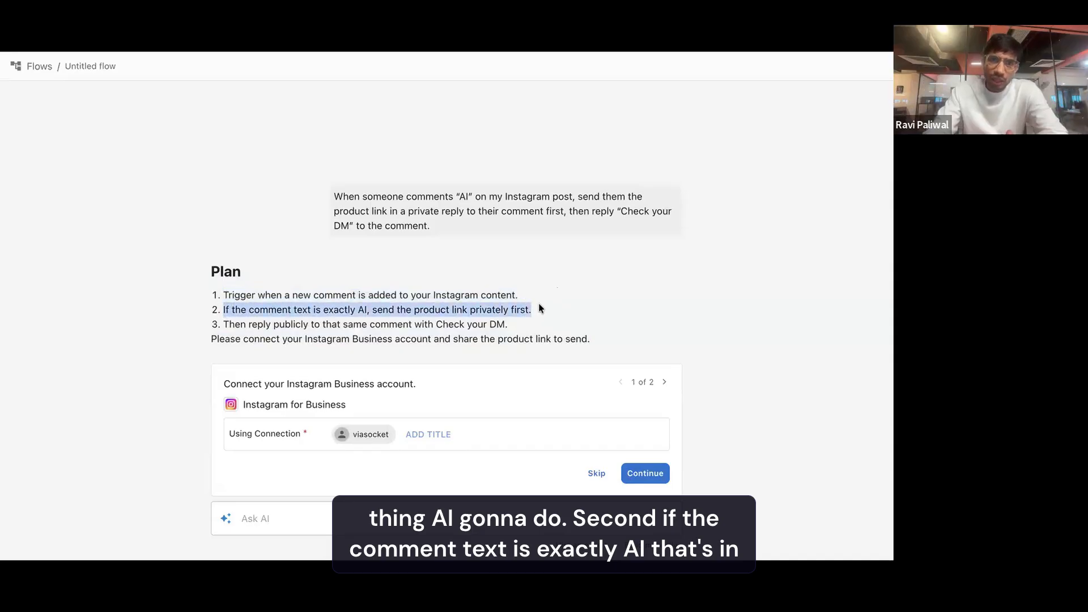
double_click(361, 310)
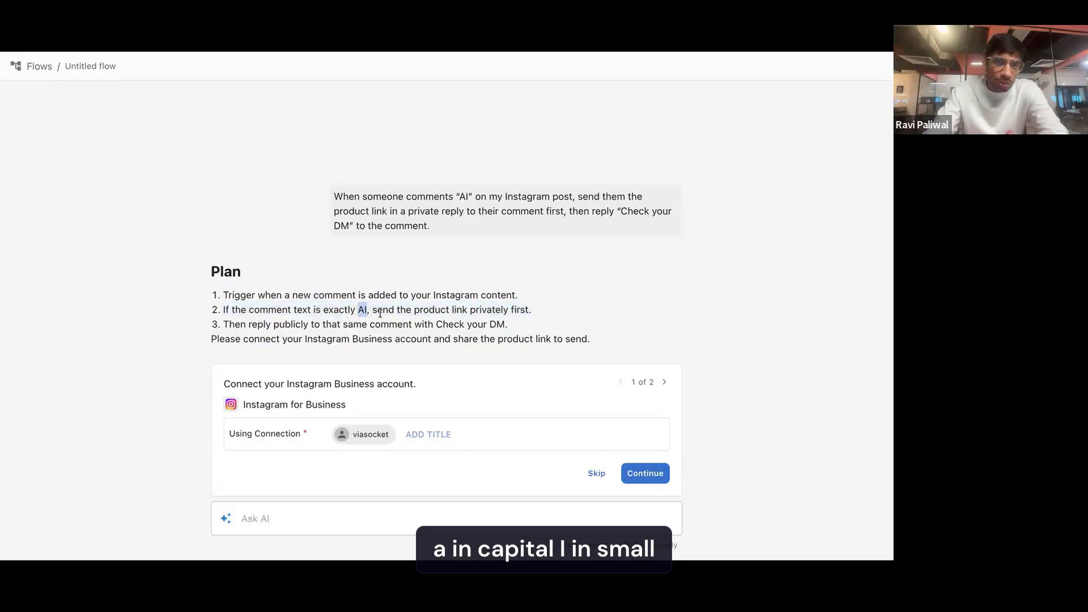
left_click(374, 311)
left_click_drag(371, 310, 530, 314)
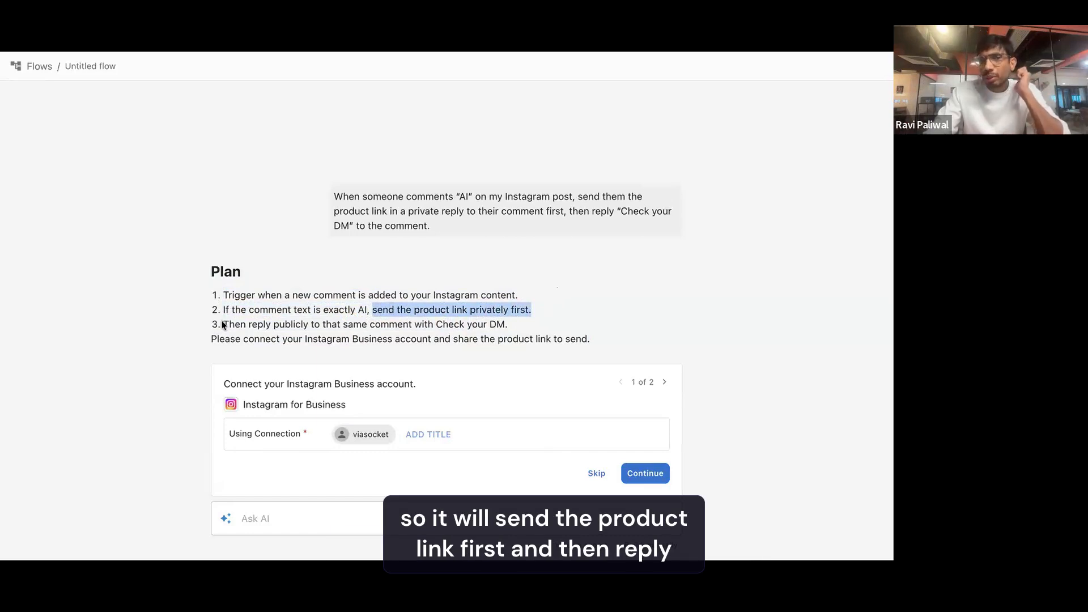
left_click_drag(223, 324, 389, 323)
left_click_drag(511, 324, 211, 293)
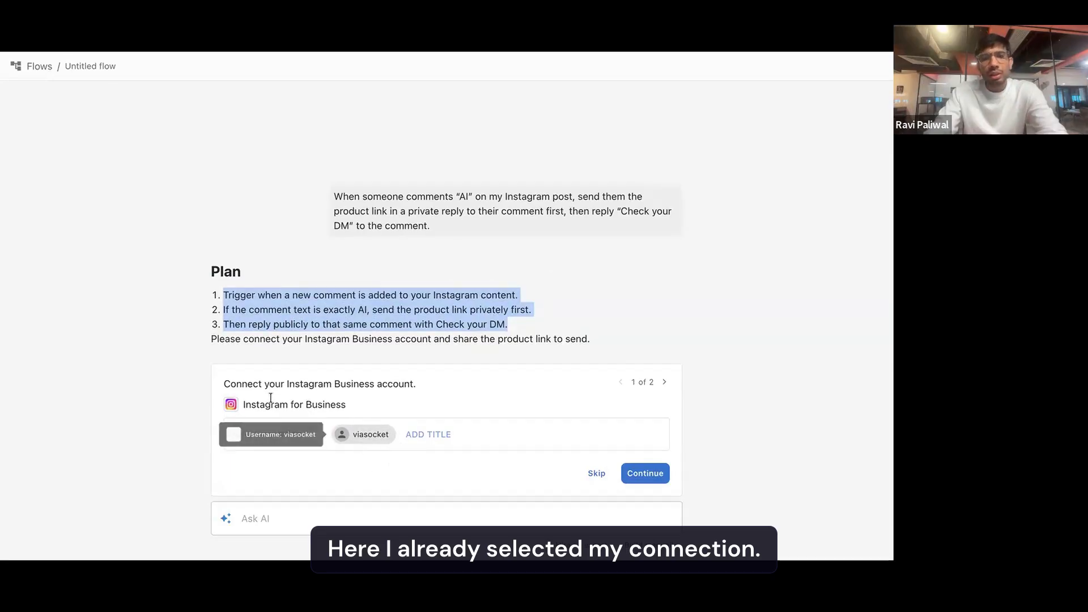
left_click_drag(224, 384, 403, 383)
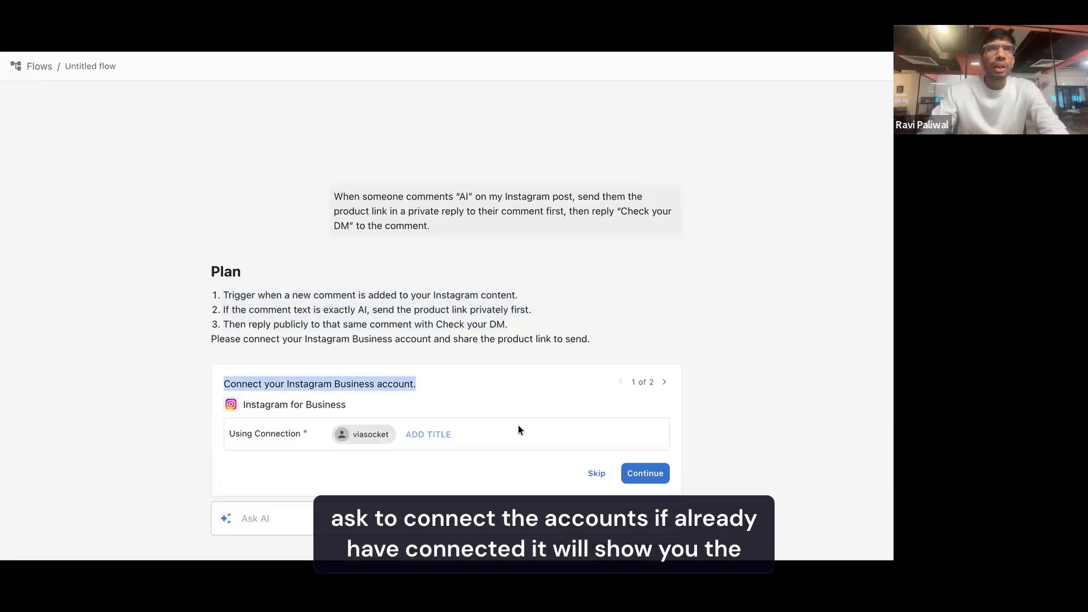
Examine the available Instagram for Business connections and the triggers and actions offered for a new connection
left_click(370, 436)
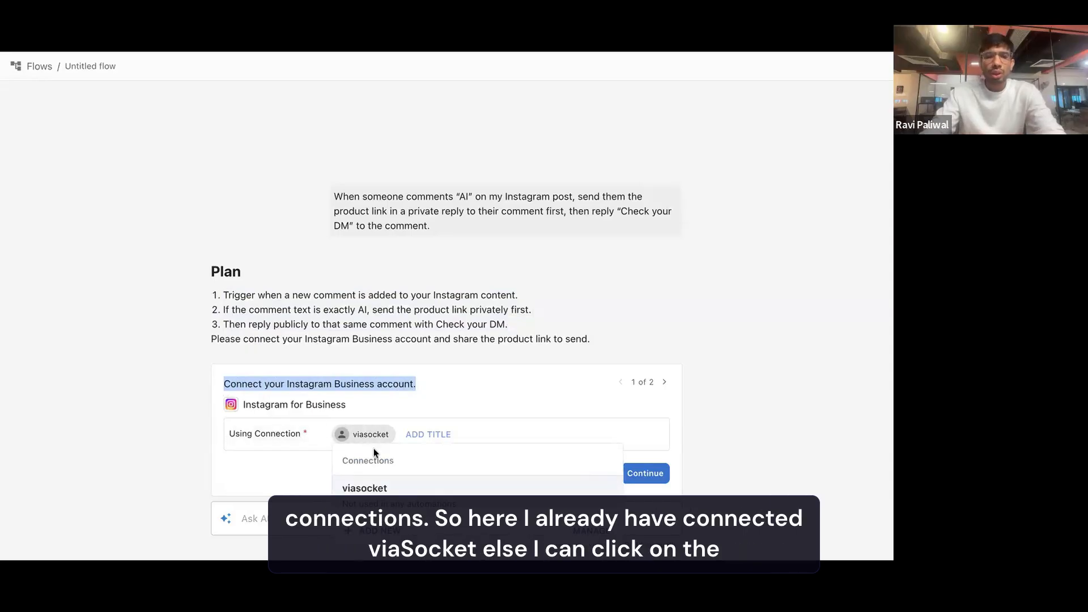
left_click(378, 532)
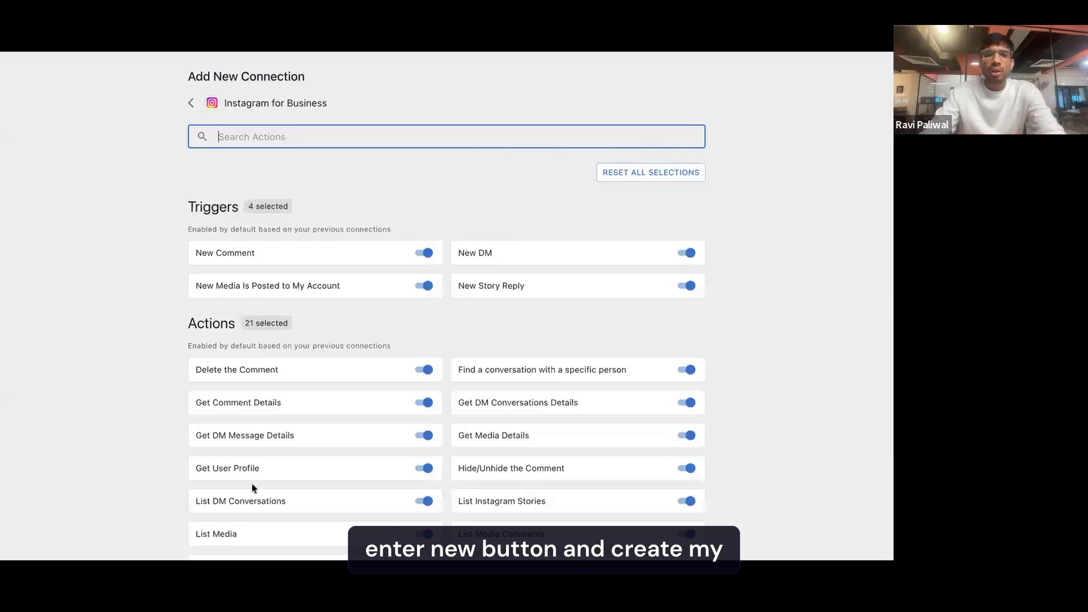
scroll(251, 486, "down", 4)
left_click(219, 534)
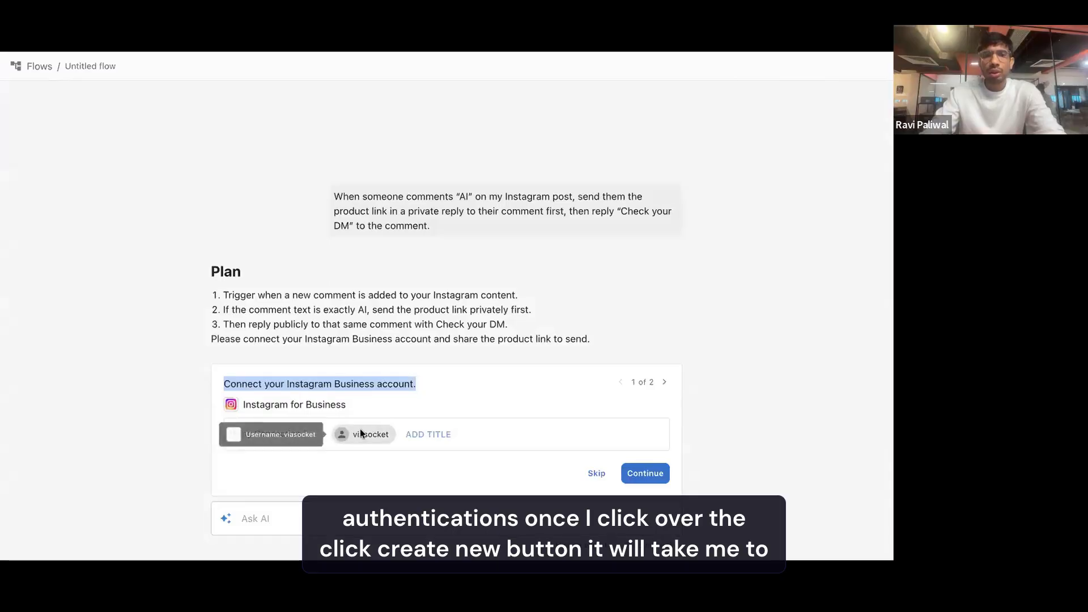
left_click(360, 434)
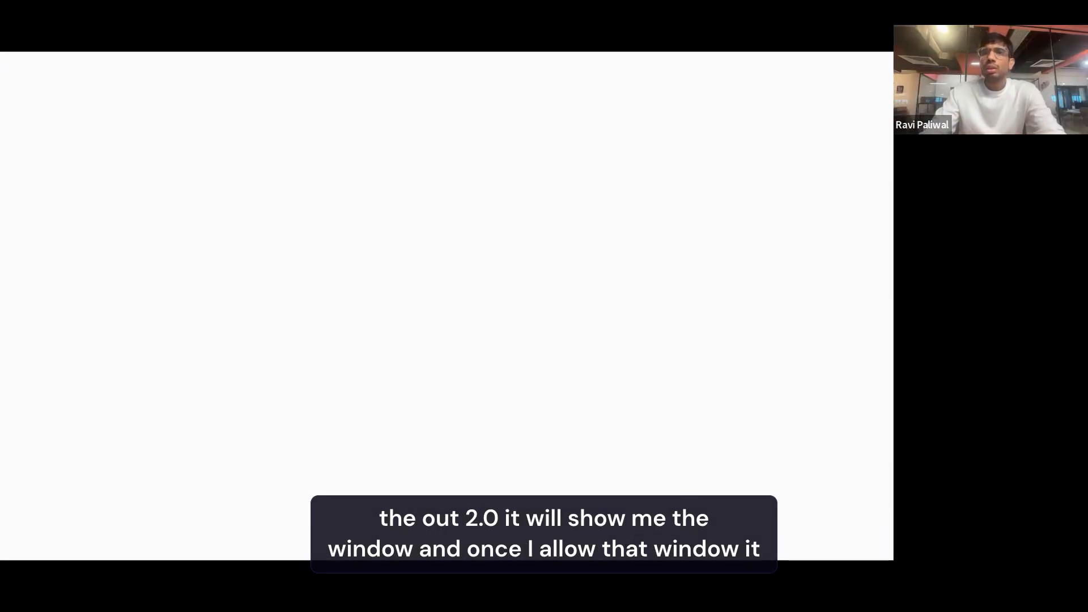
left_click(548, 327)
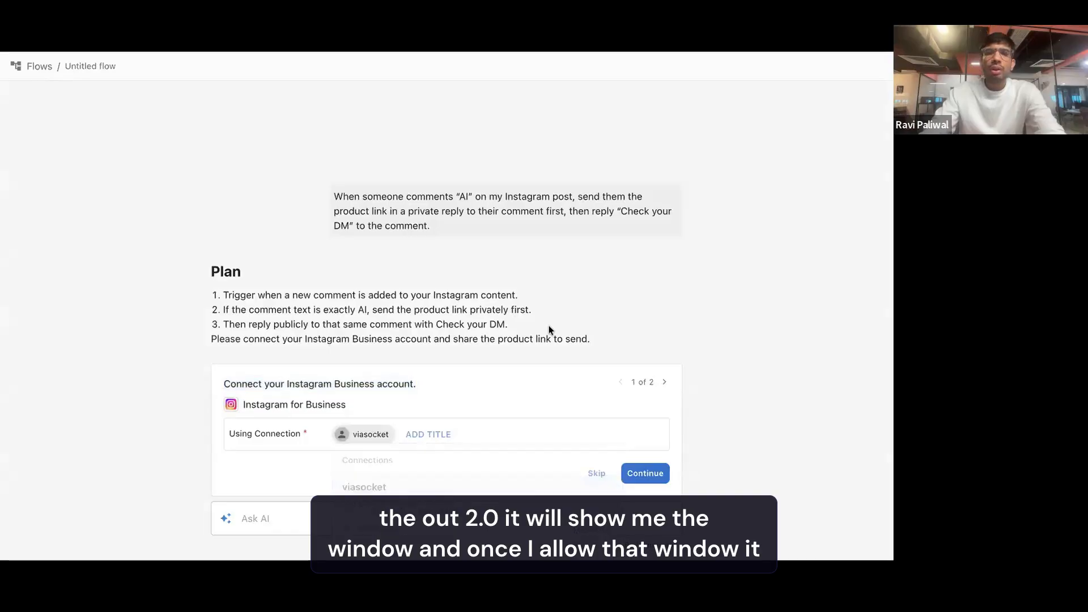
Continue with the viasocket Instagram connection and submit google.com as the product link for the private reply
left_click(646, 472)
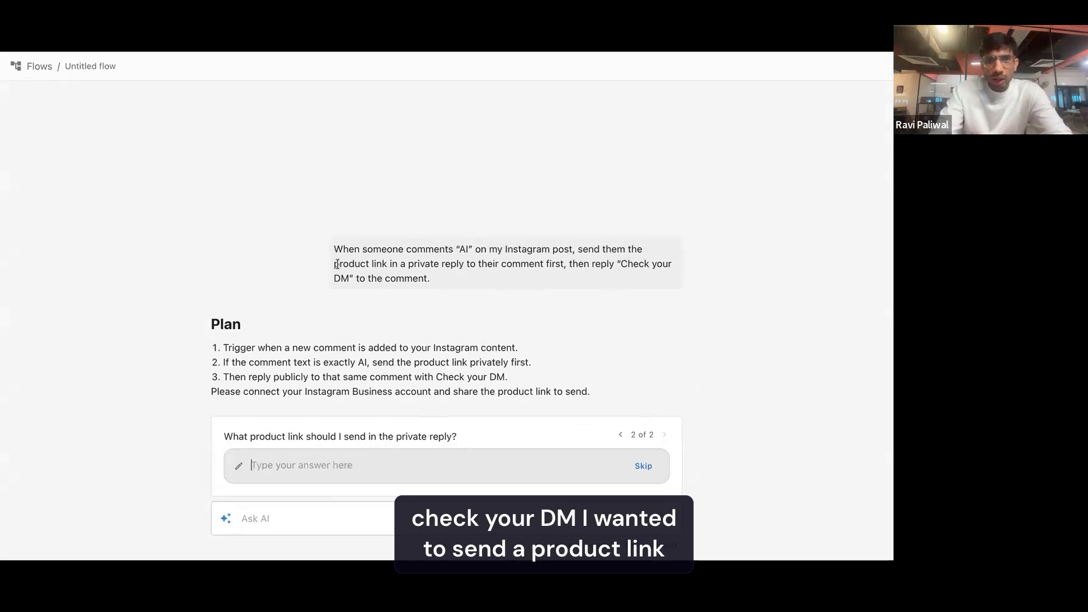
left_click_drag(333, 264, 444, 270)
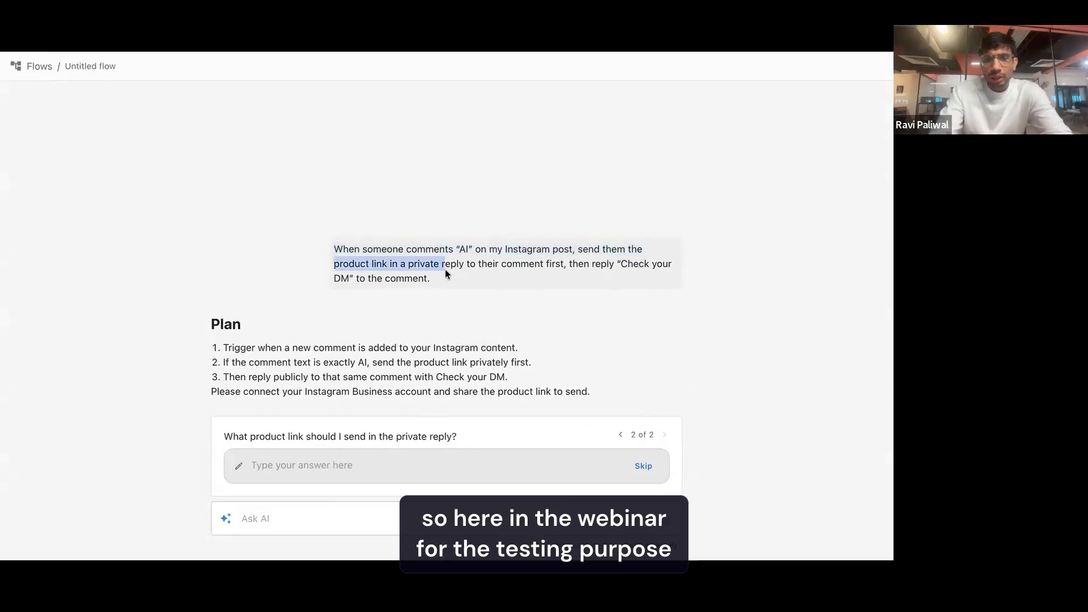
key("super+t")
type("goo")
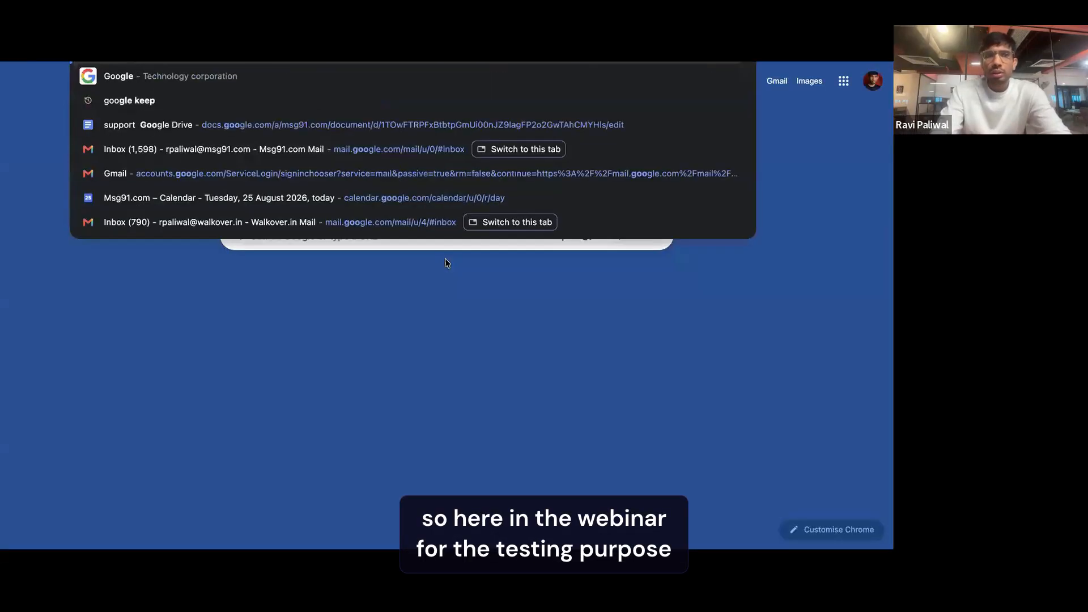
type("gle.com")
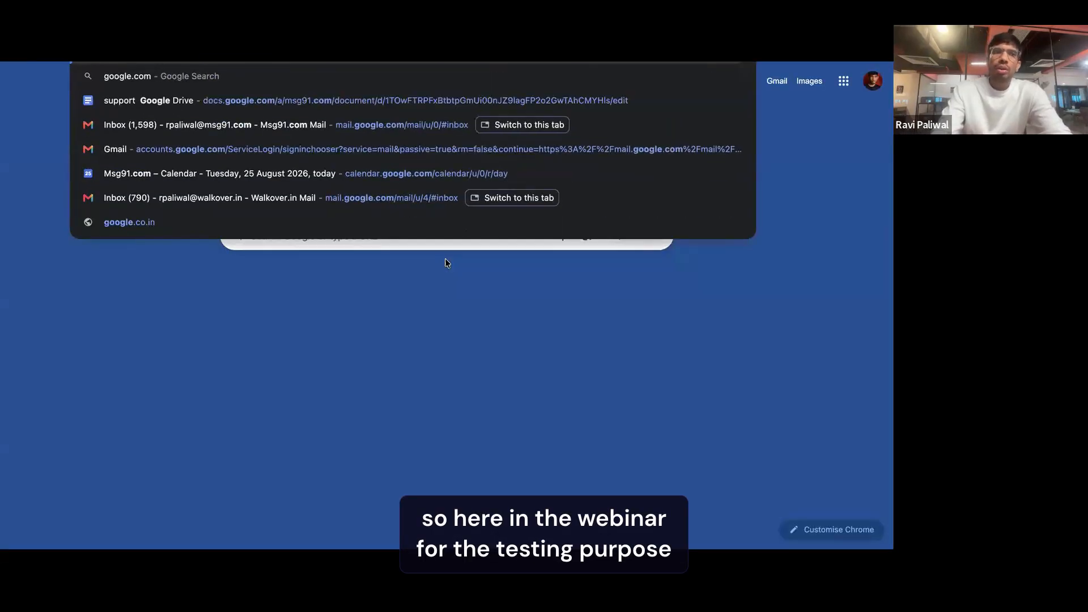
key("super+w")
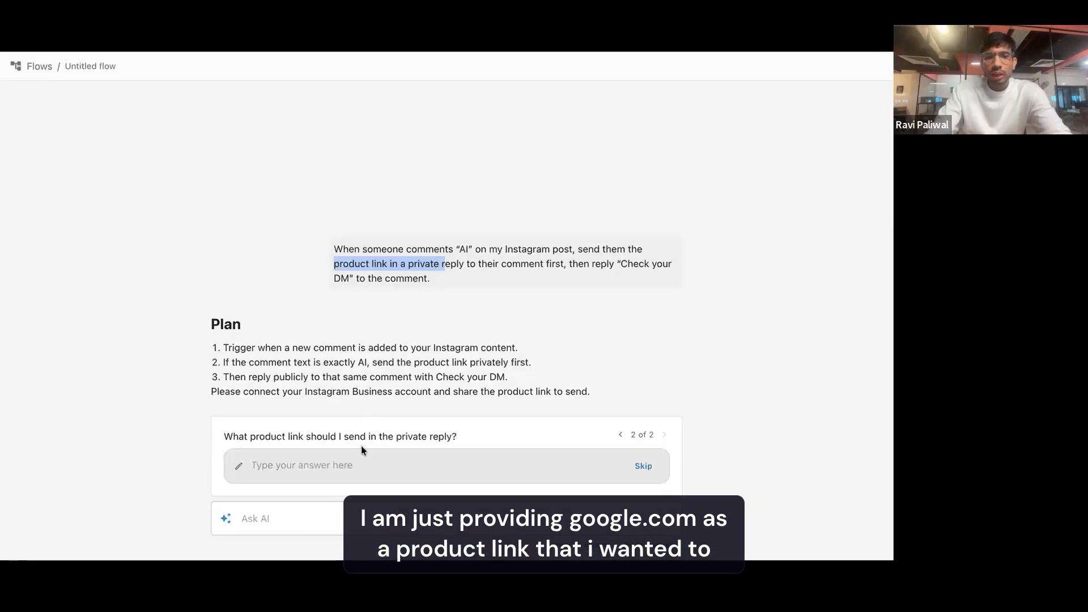
left_click(431, 466)
type("google.com")
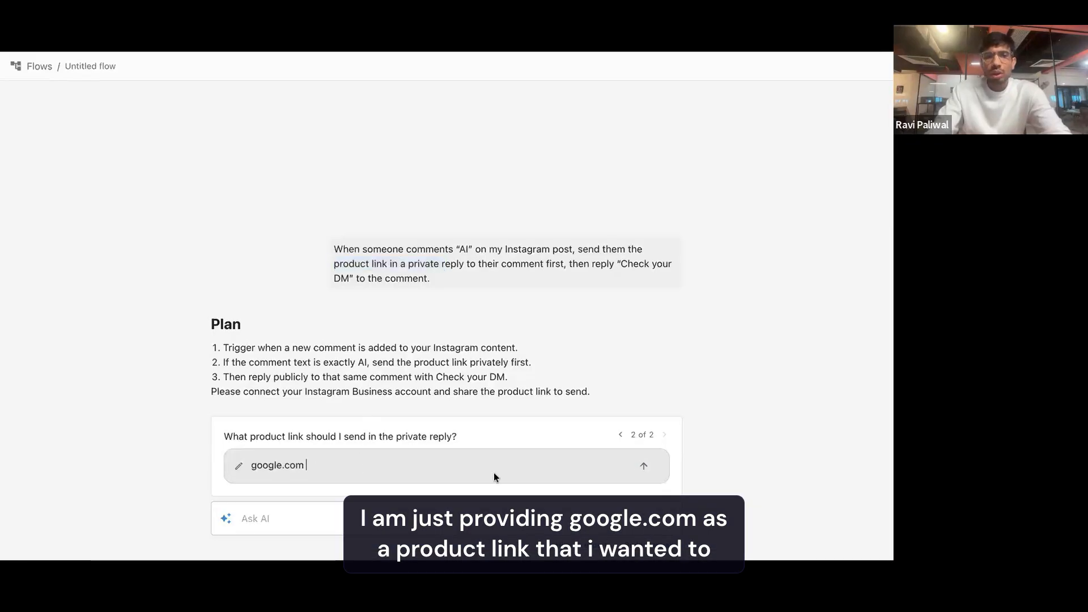
left_click(636, 475)
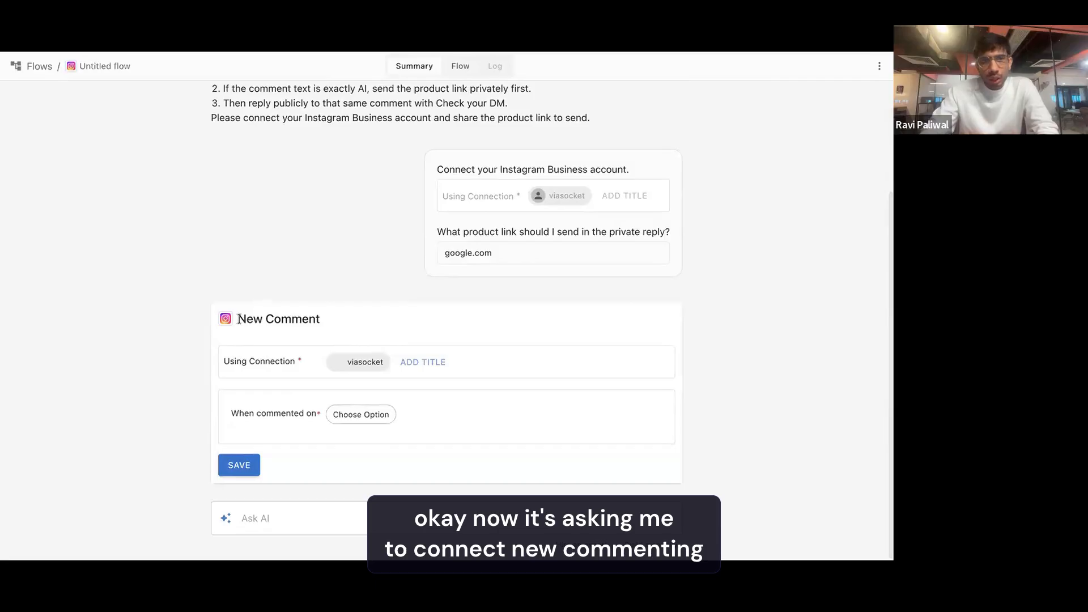
Set the New Comment trigger to react to comments on a specific media
left_click_drag(237, 319, 324, 327)
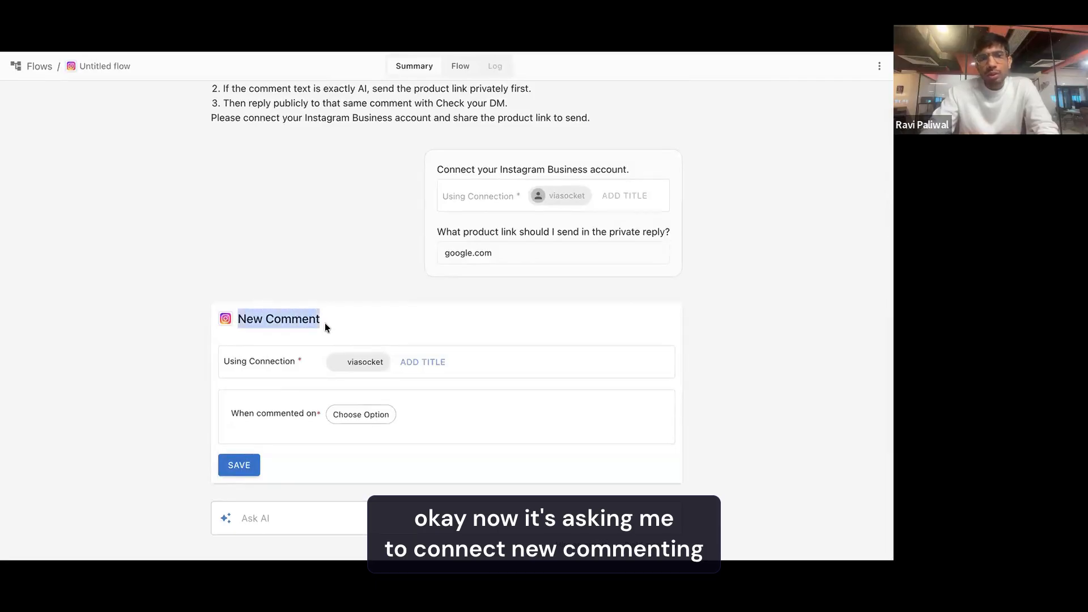
left_click(355, 327)
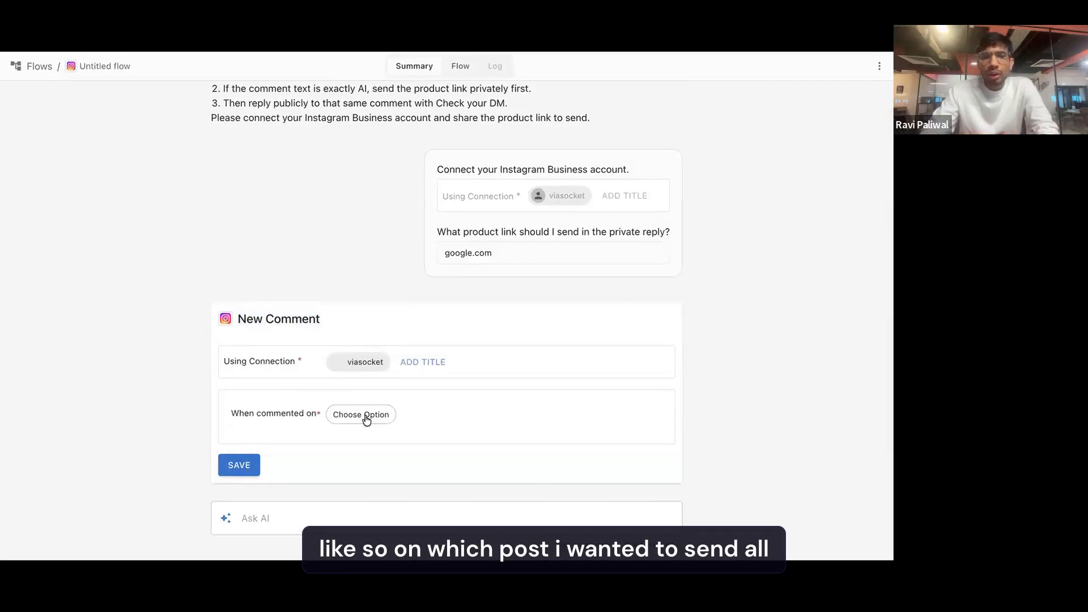
left_click(366, 419)
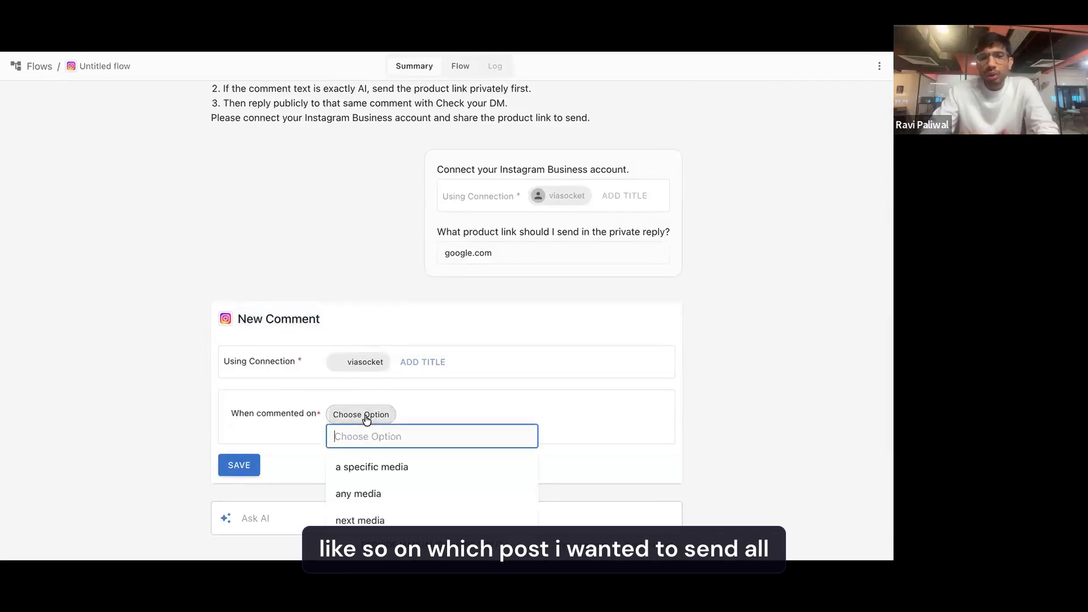
left_click(385, 465)
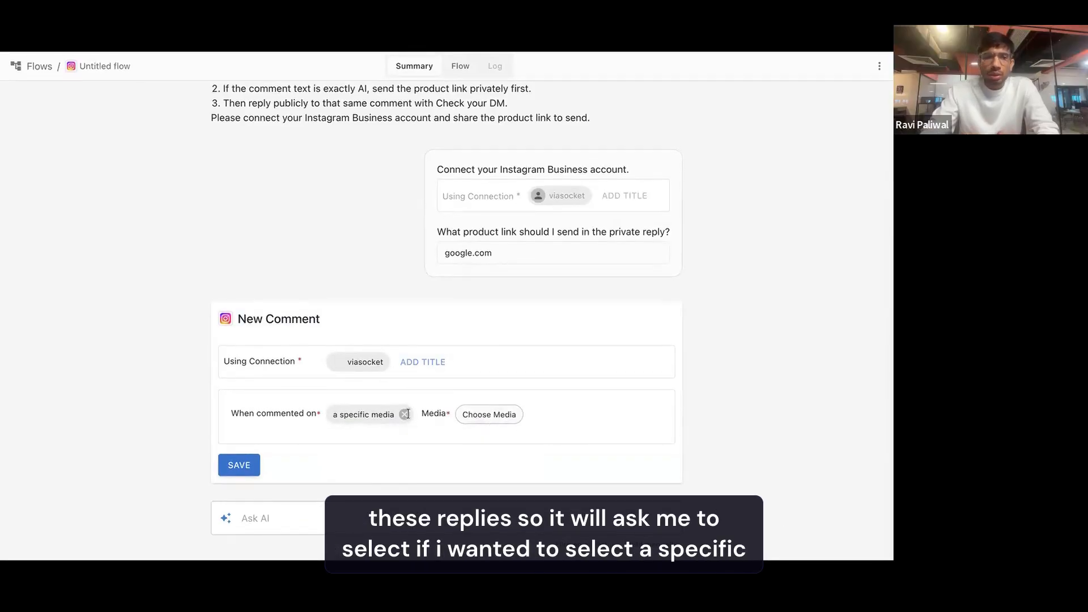
left_click(359, 422)
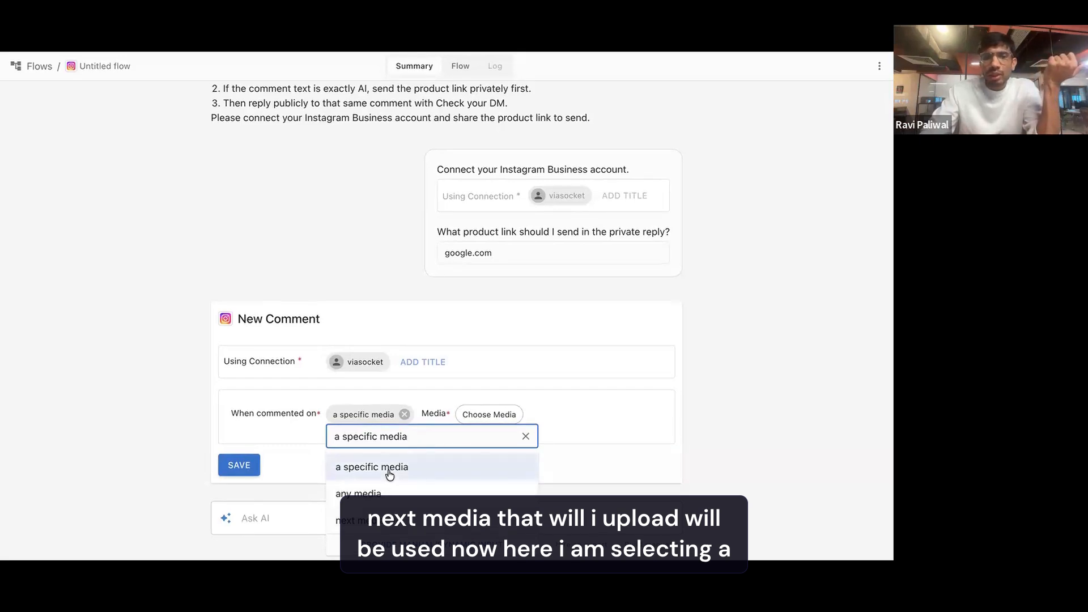
left_click(524, 430)
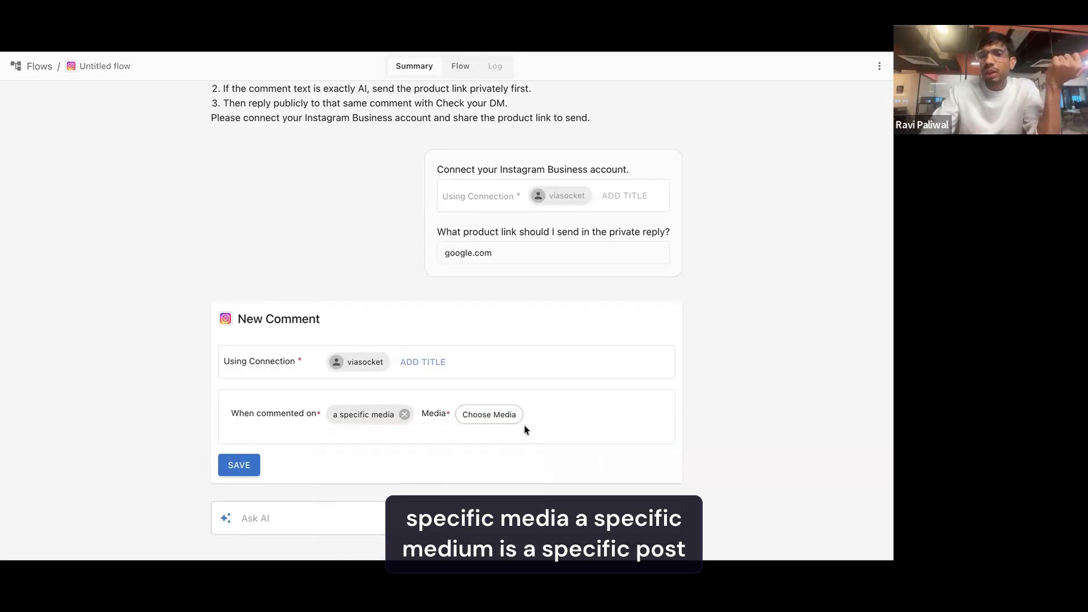
Choose the "Stop wasting time manually copying Facebook leads" video as the trigger's media and save the trigger
left_click(489, 415)
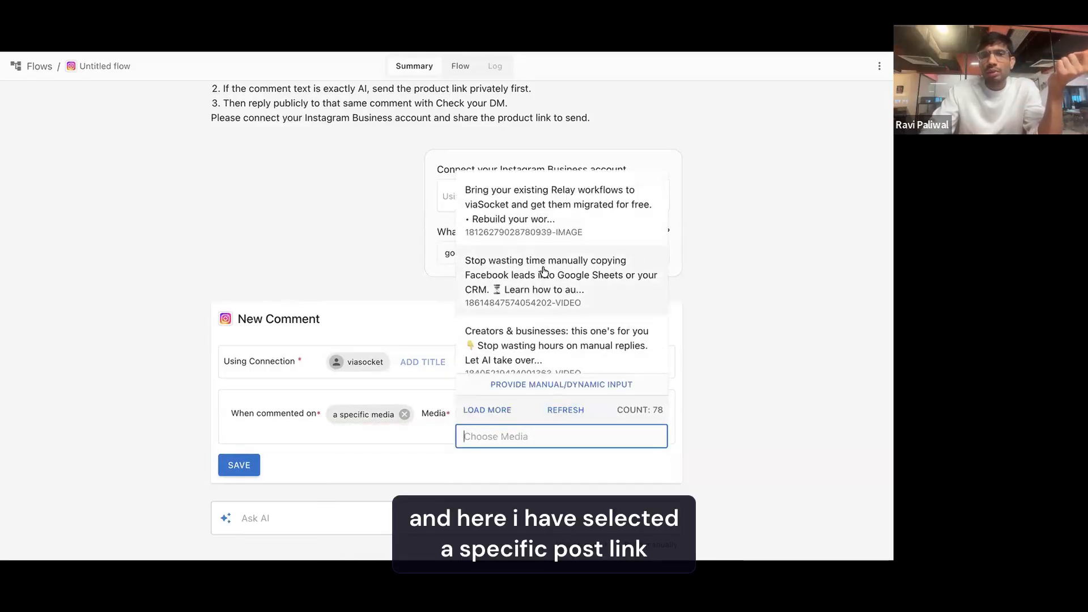
left_click(542, 270)
left_click(509, 416)
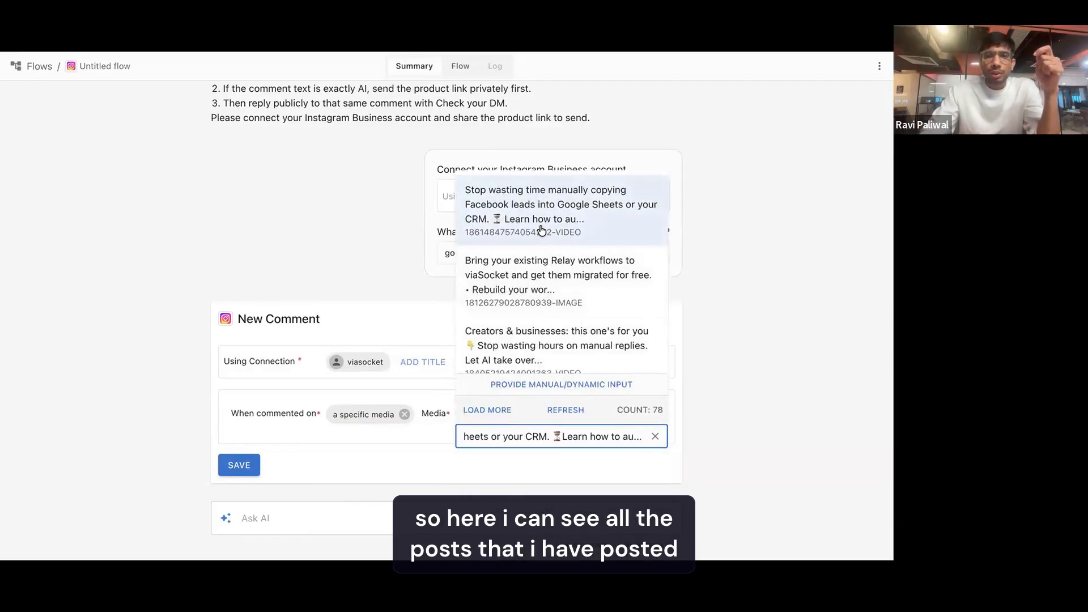
scroll(540, 289, "down", 4)
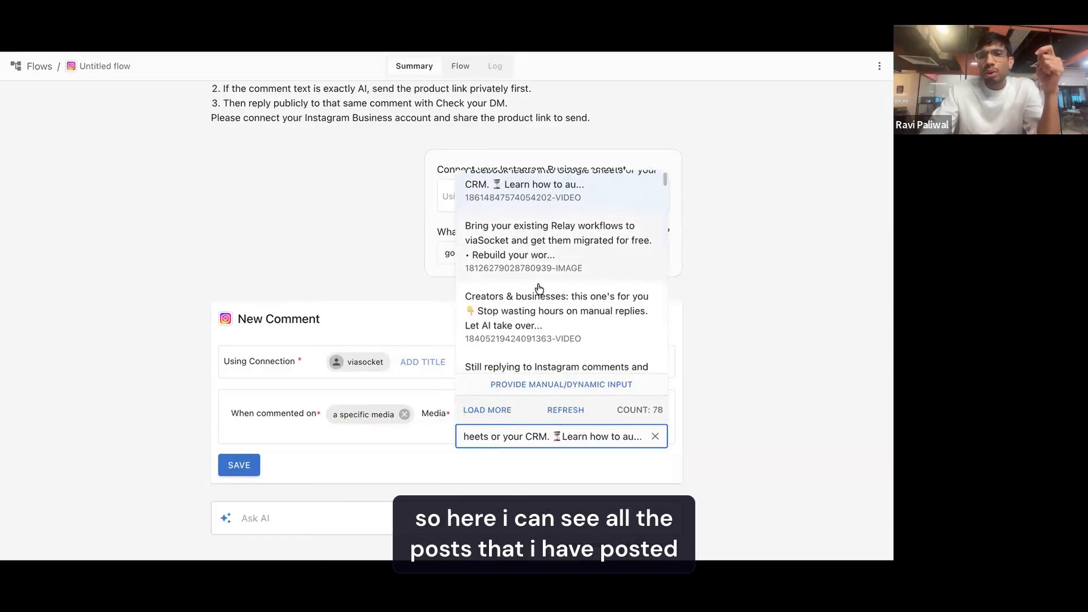
scroll(540, 288, "down", 4)
scroll(539, 289, "up", 8)
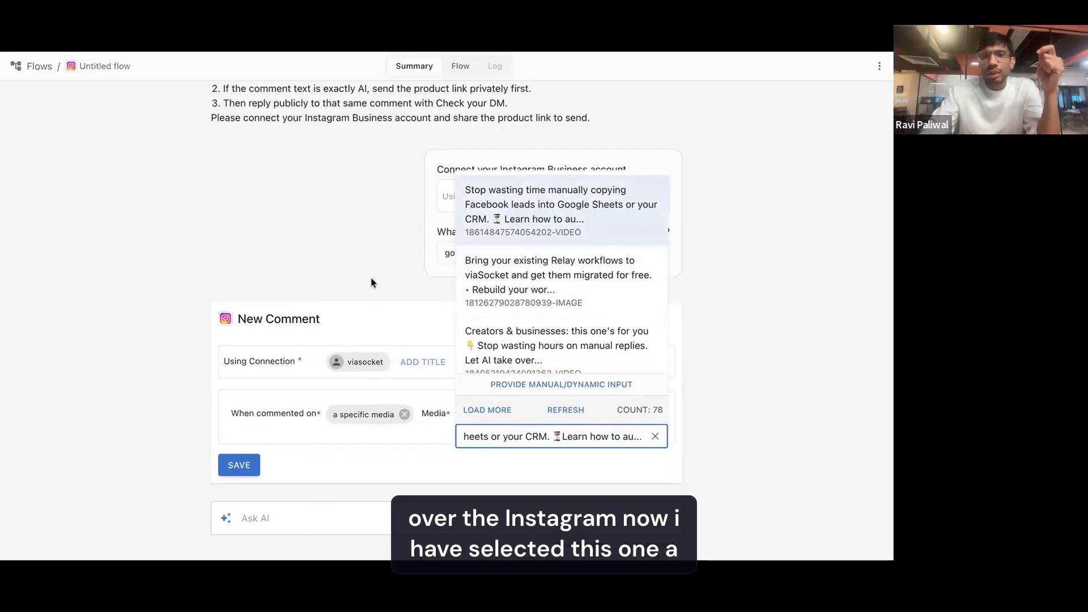
left_click(358, 307)
left_click(239, 463)
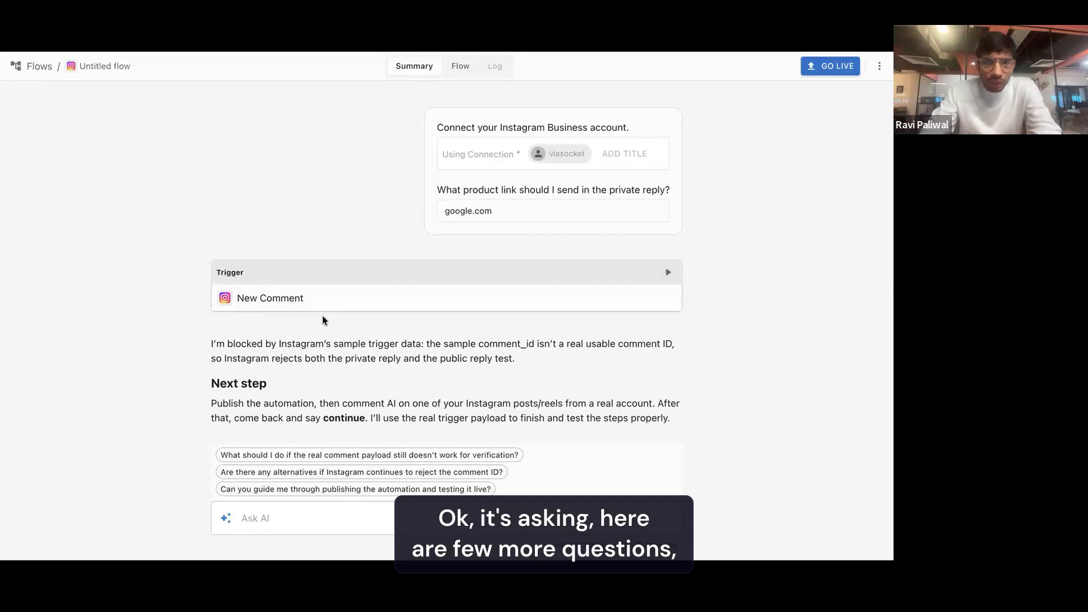
Change the New Comment trigger's media to the "Bring your existing Relay workflows to viaSocket" image post and save it
left_click(332, 303)
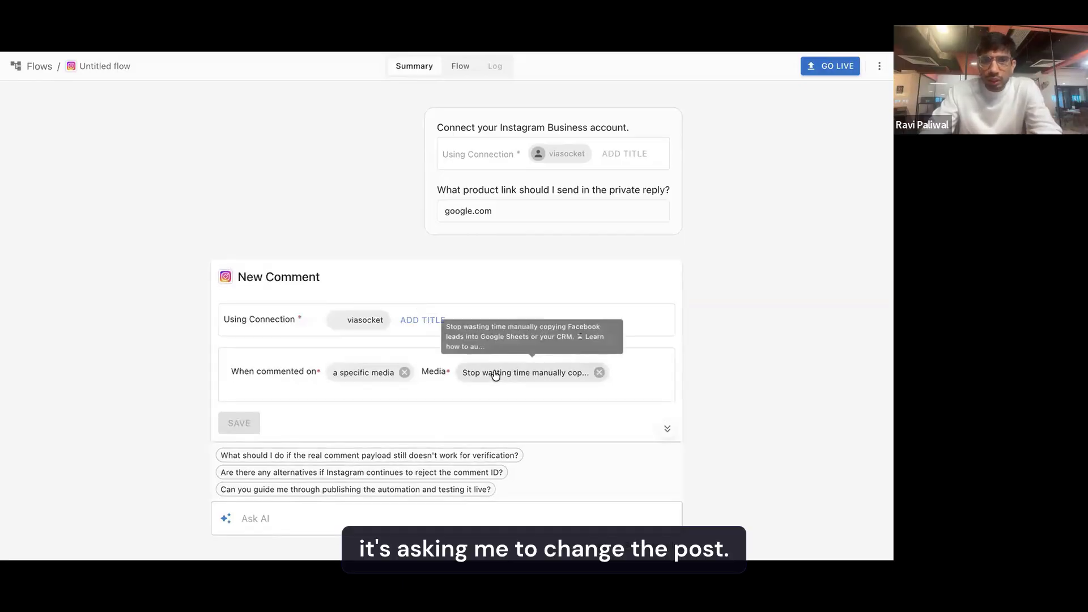
left_click(571, 376)
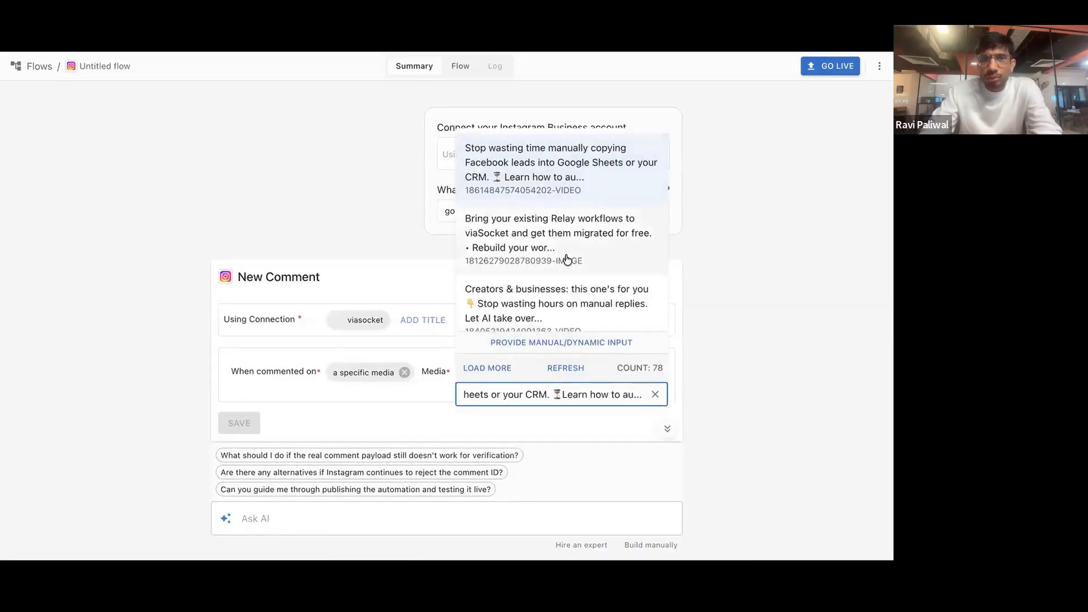
left_click(544, 239)
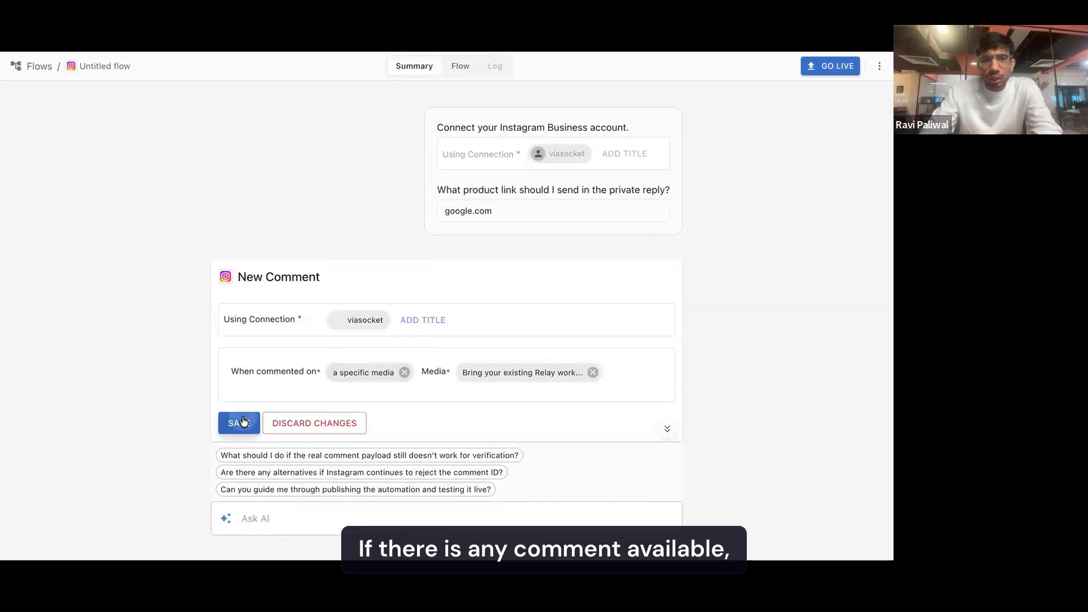
left_click(242, 425)
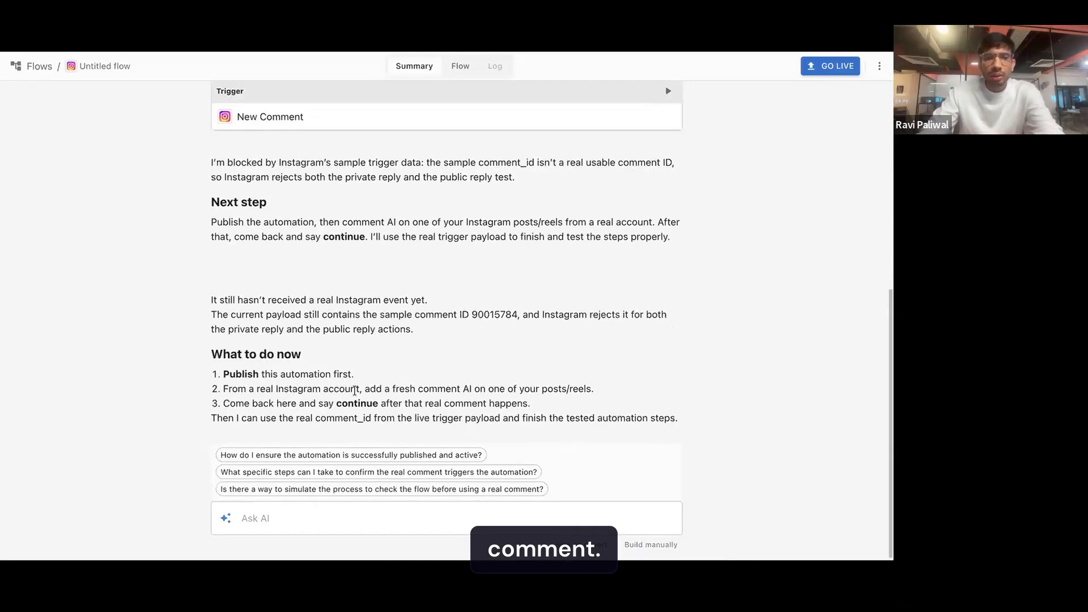
Switch the New Comment trigger's media to the "Stop wasting time manually copying Facebook leads" video and save the trigger
scroll(425, 300, "up", 1)
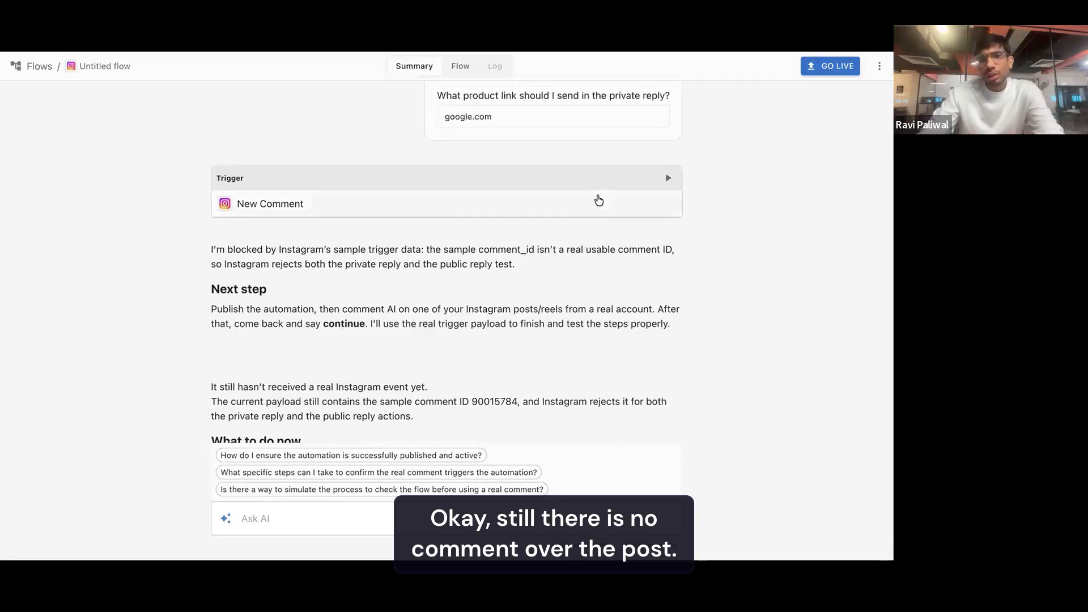
left_click(594, 203)
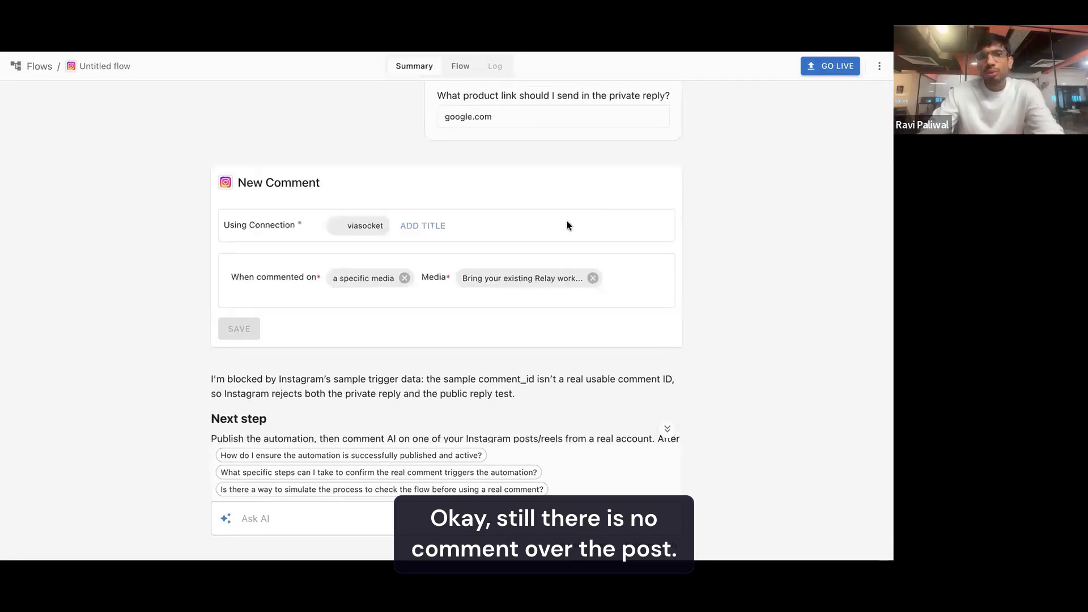
left_click(530, 286)
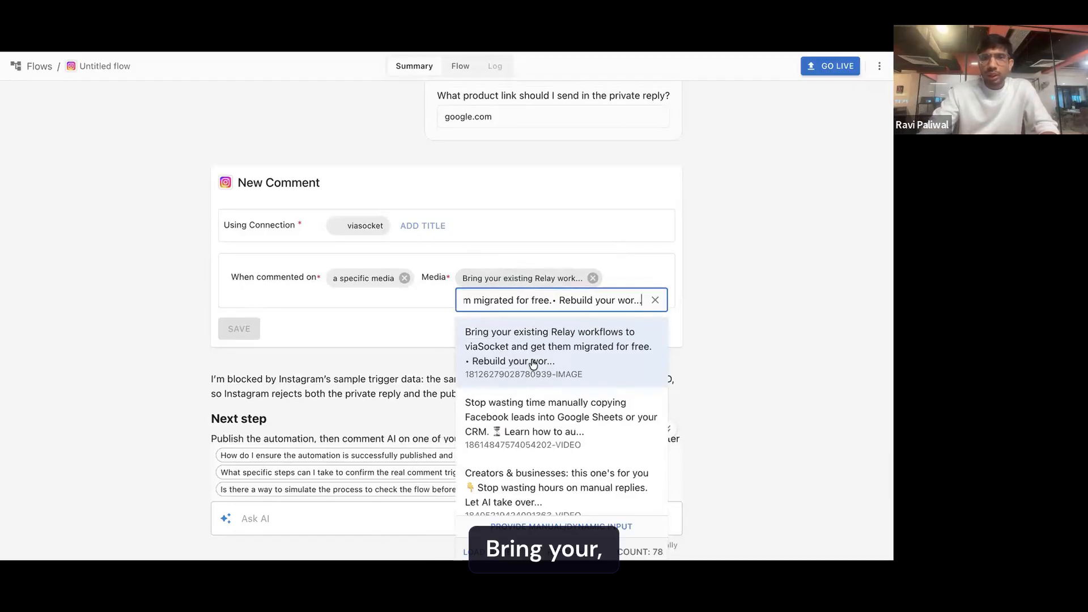
scroll(524, 412, "down", 2)
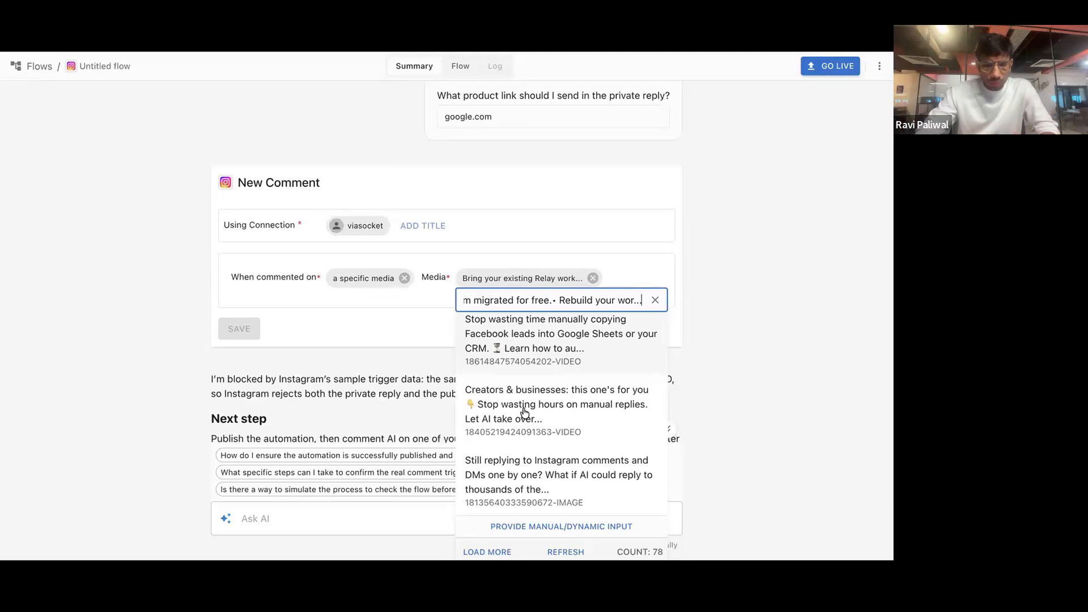
left_click(541, 338)
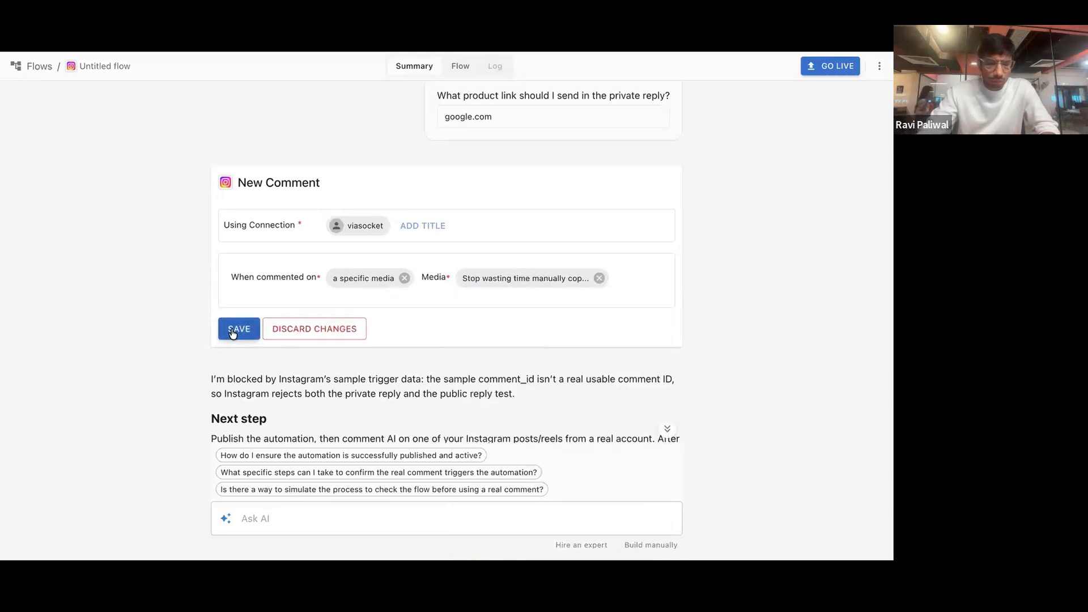
left_click(231, 330)
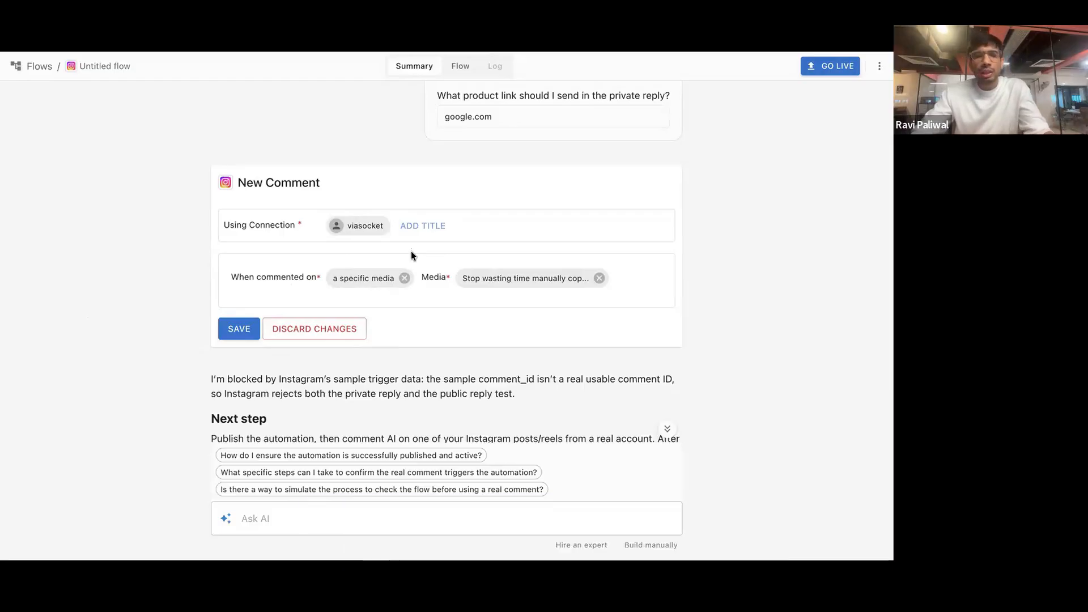
left_click(249, 328)
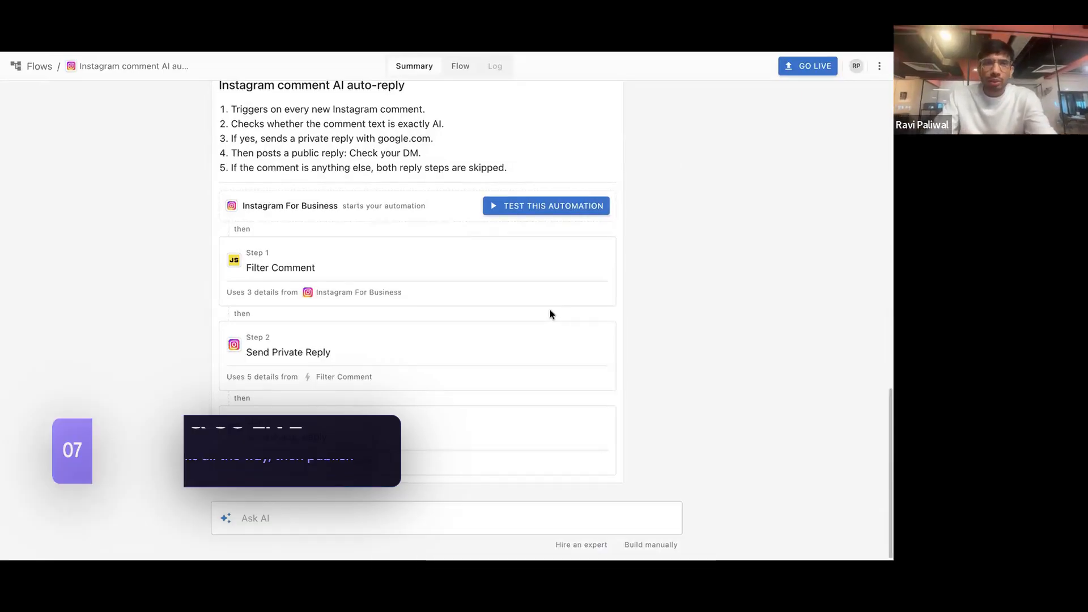
Review the generated Instagram comment auto-reply automation and run a test of it with the provided sample comment data
scroll(549, 313, "up", 2)
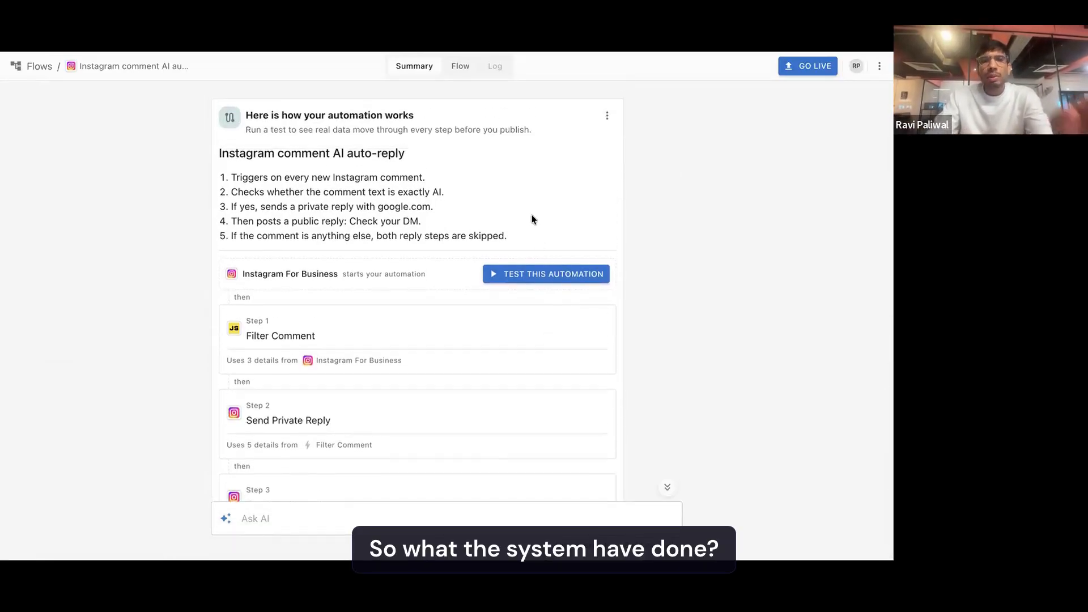
scroll(531, 213, "up", 5)
scroll(260, 411, "down", 3)
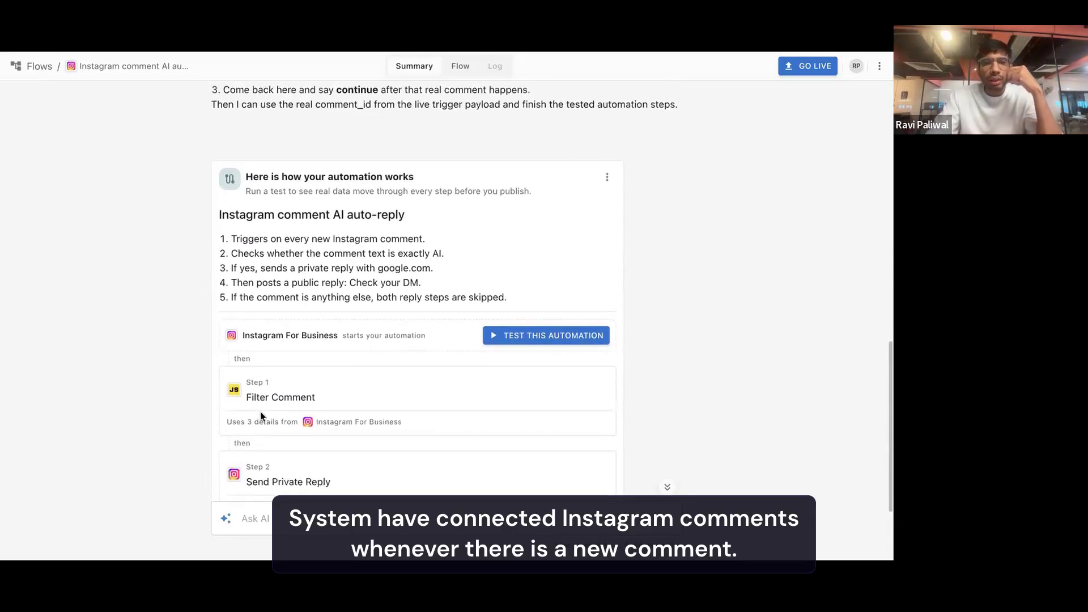
scroll(277, 379, "down", 3)
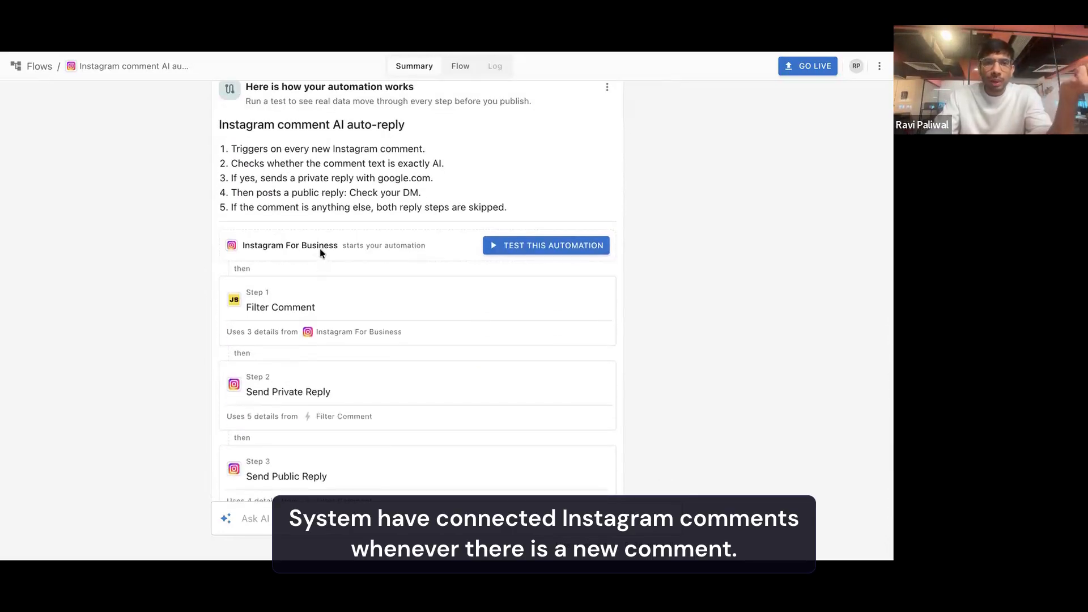
scroll(313, 300, "down", 1)
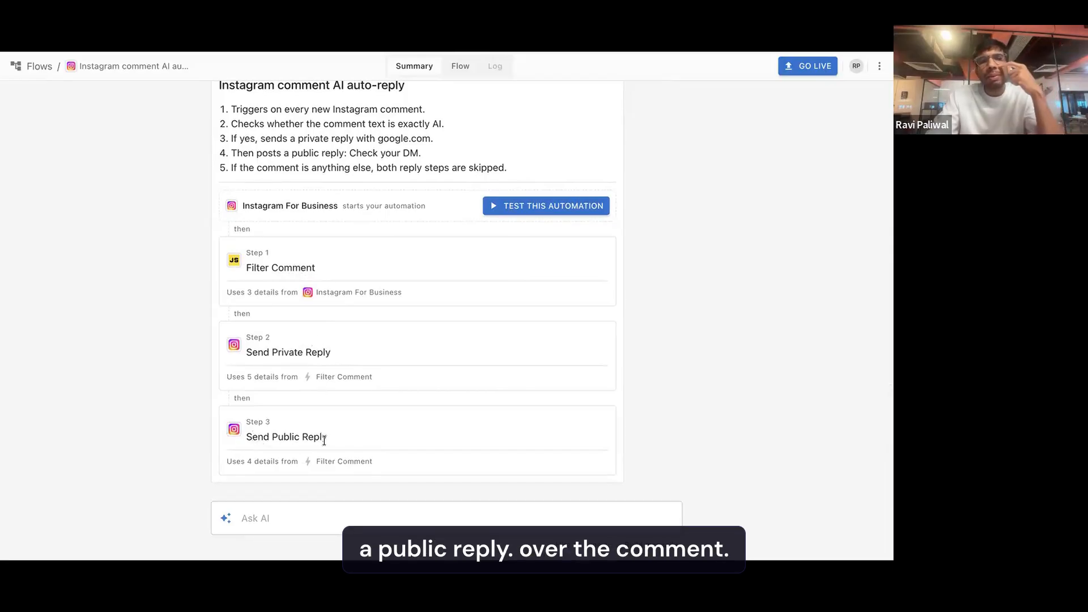
left_click(558, 210)
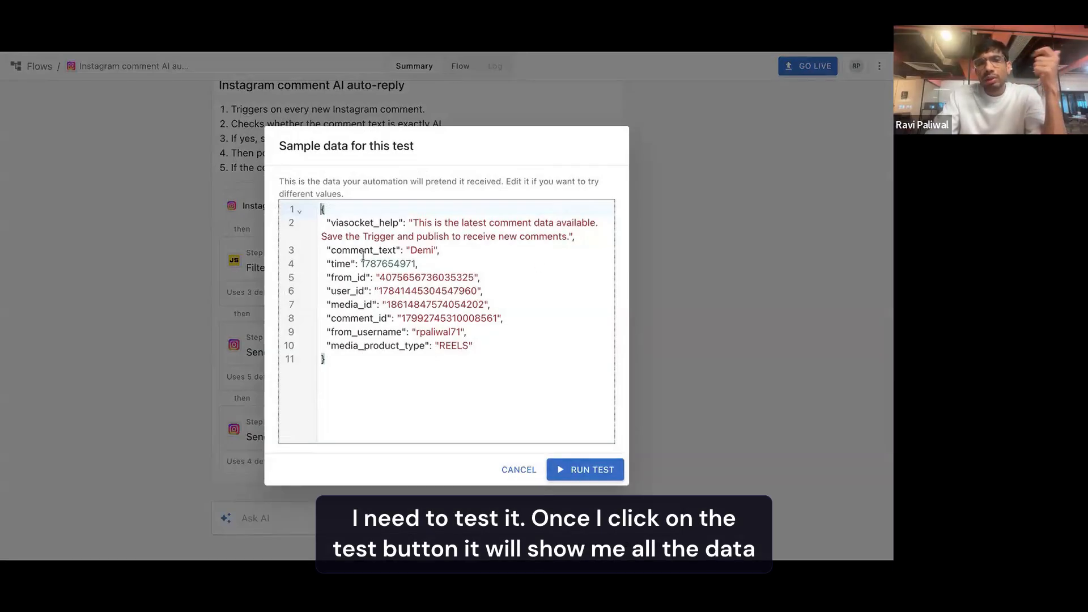
double_click(434, 332)
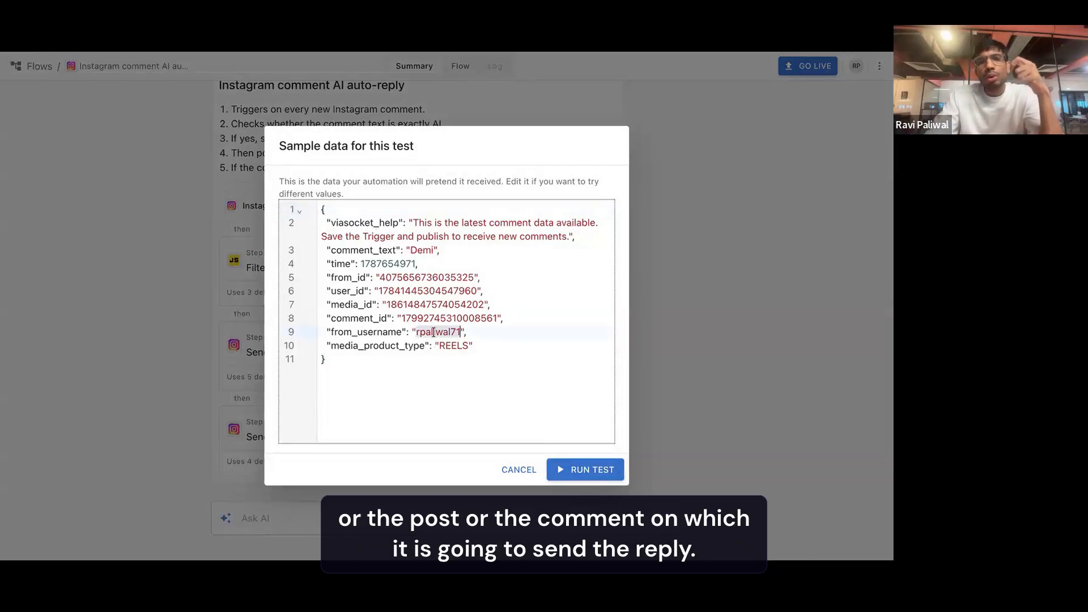
left_click(586, 470)
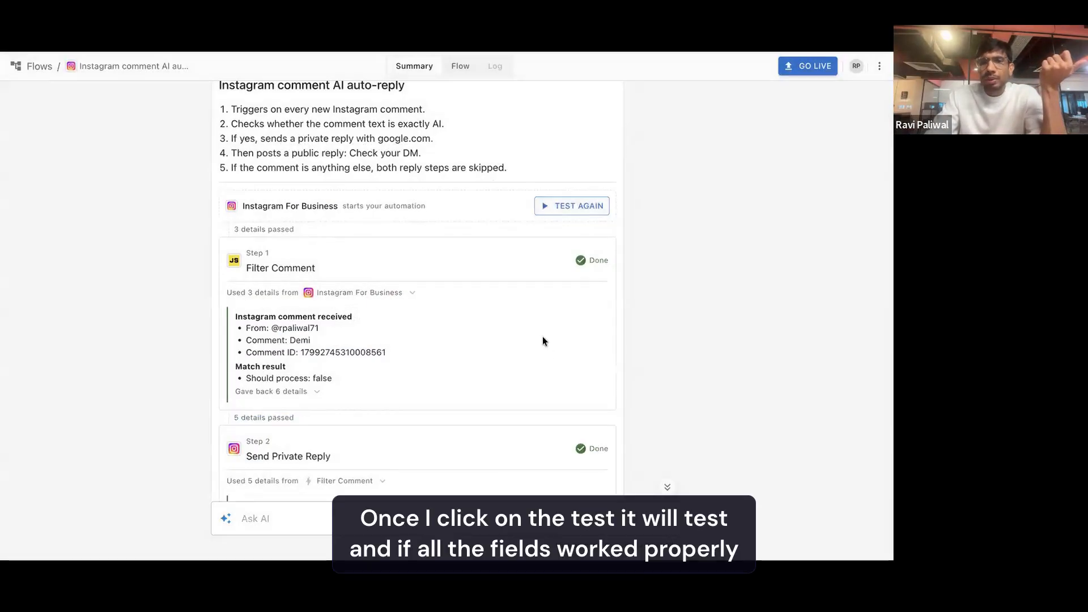
Check the test status of the Filter Comment, Send Private Reply and Send Public Reply steps, and publish the flow live
scroll(560, 234, "down", 3)
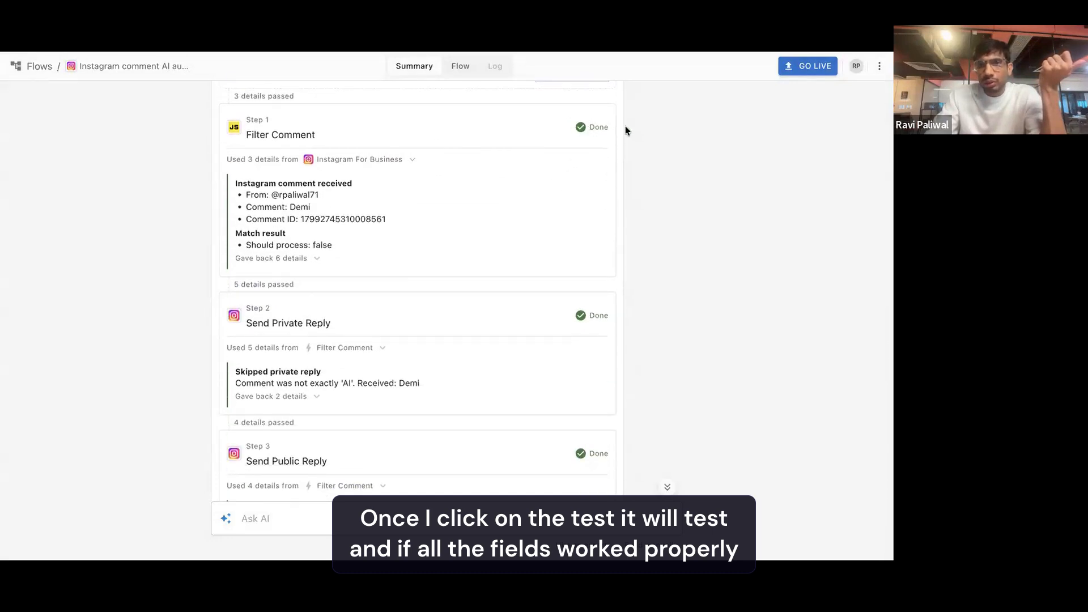
left_click_drag(608, 128, 576, 130)
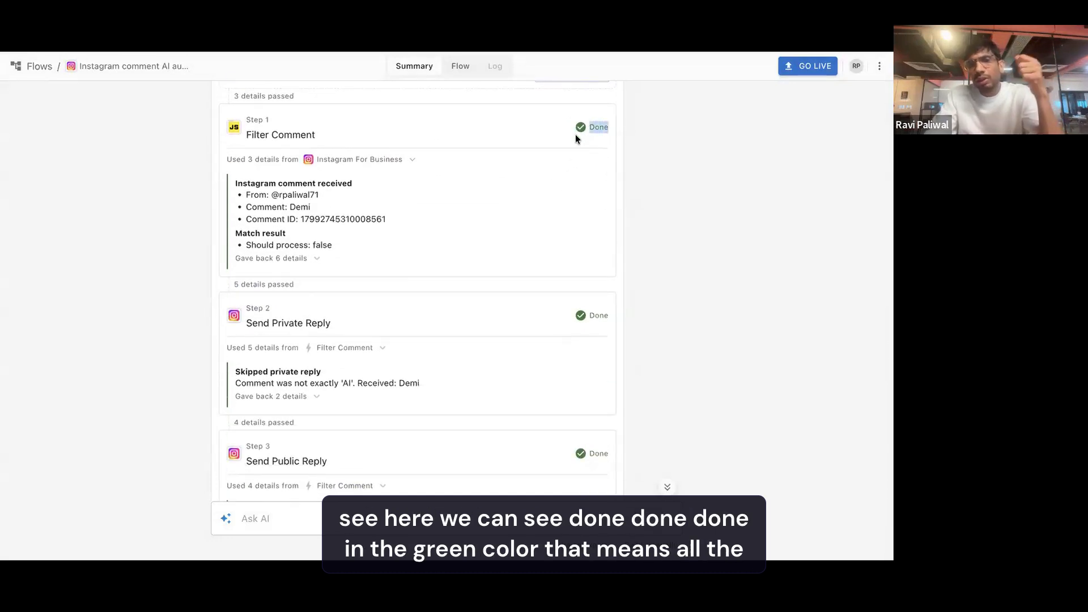
left_click_drag(612, 319, 576, 314)
left_click_drag(612, 452, 573, 454)
scroll(575, 452, "down", 2)
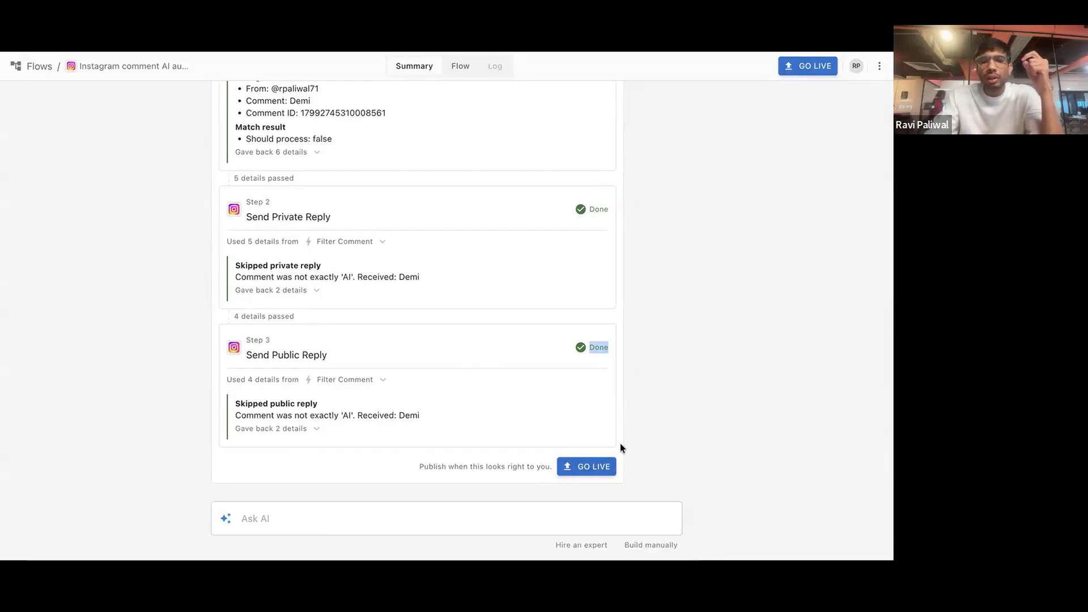
left_click(589, 473)
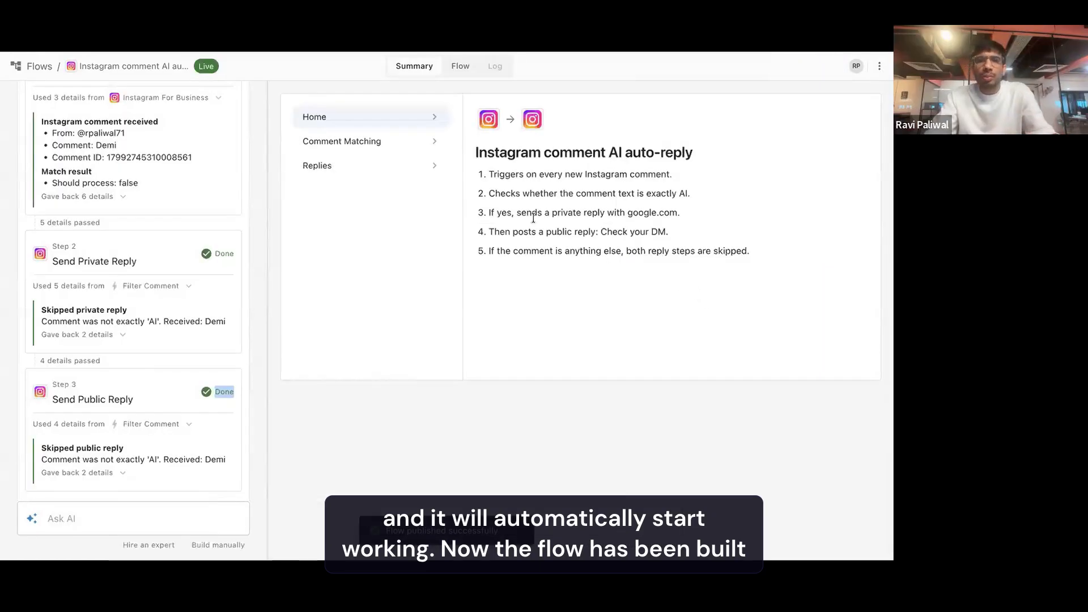
Review the published flow's summary and its comment matching settings for the trigger comment text
left_click_drag(473, 152, 749, 253)
left_click(754, 253)
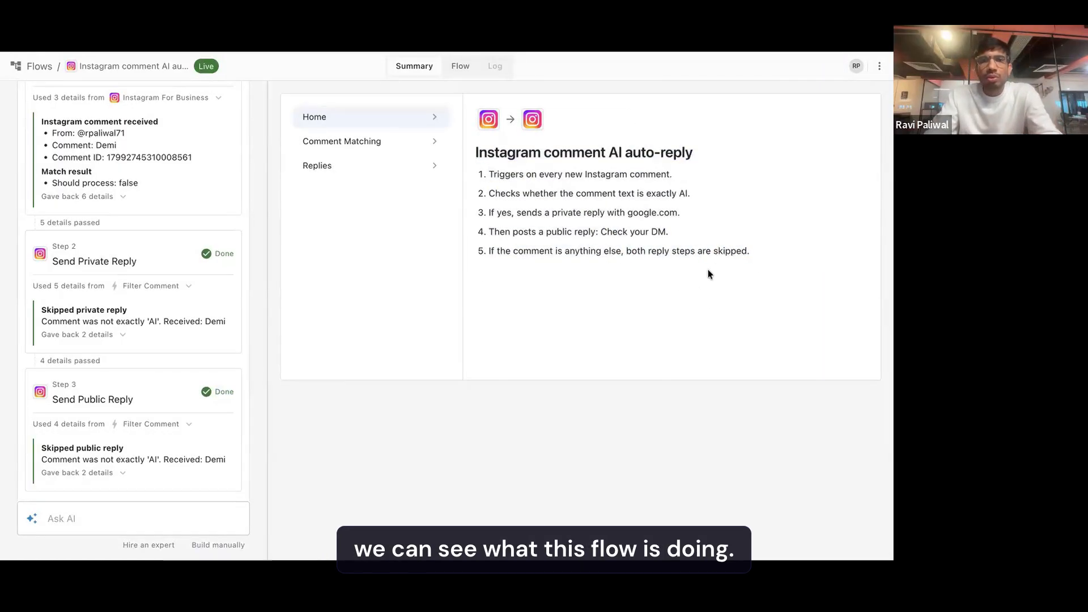
left_click(347, 142)
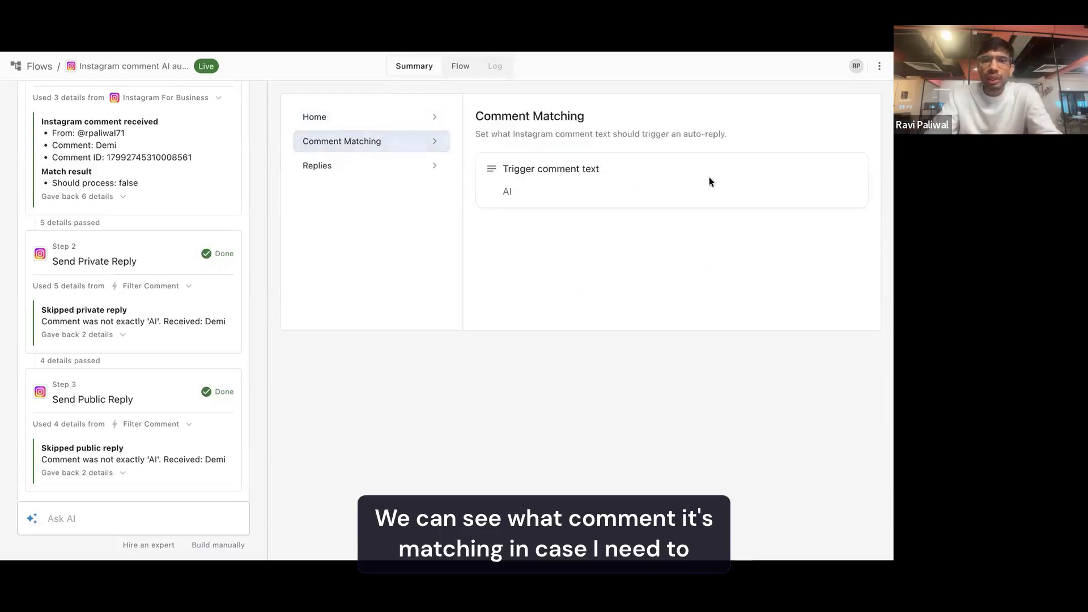
Change the trigger comment text to "Price", update the configuration and publish the changes to the live flow
mouse_move(511, 195)
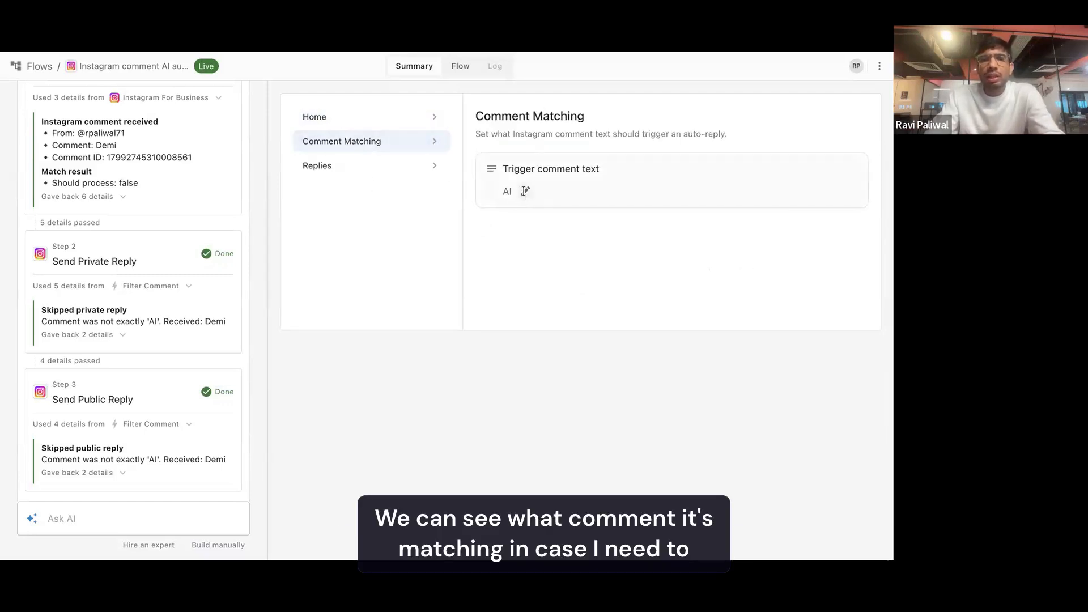
left_click(524, 191)
double_click(535, 197)
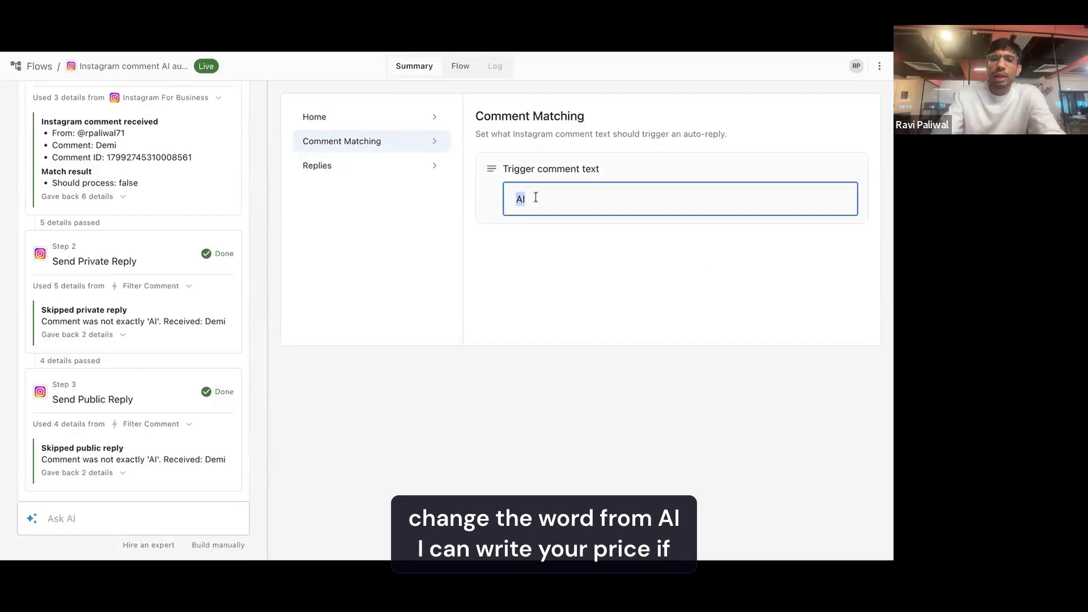
type("Price")
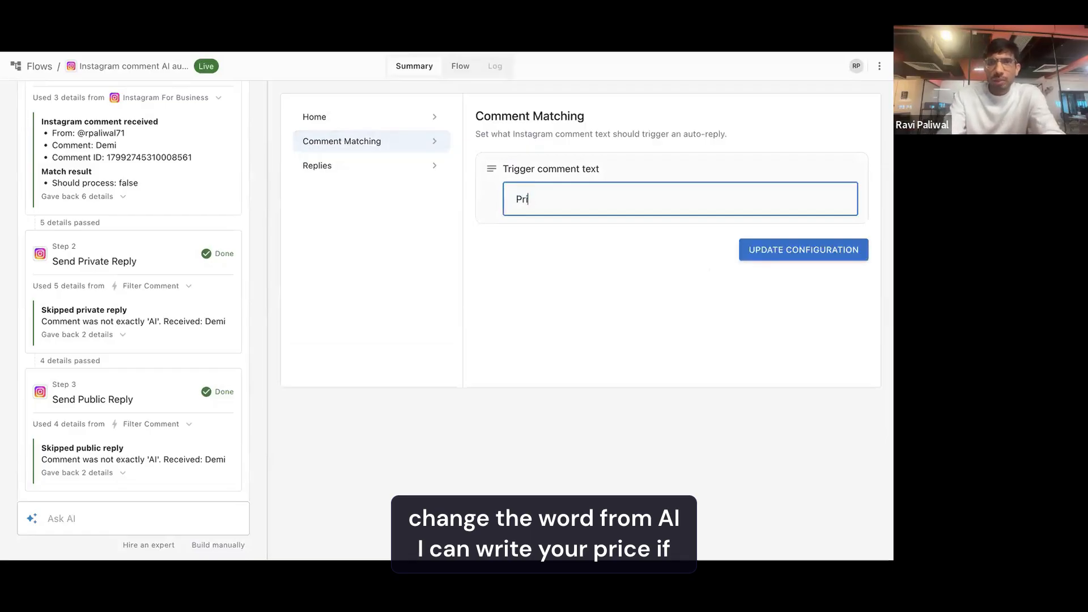
left_click(760, 250)
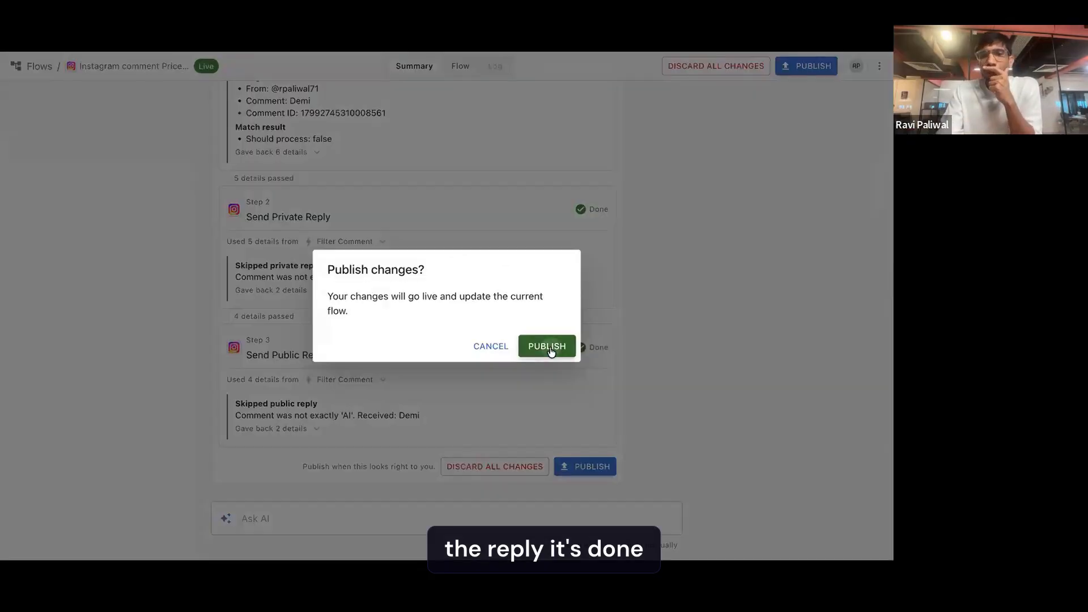
left_click(519, 346)
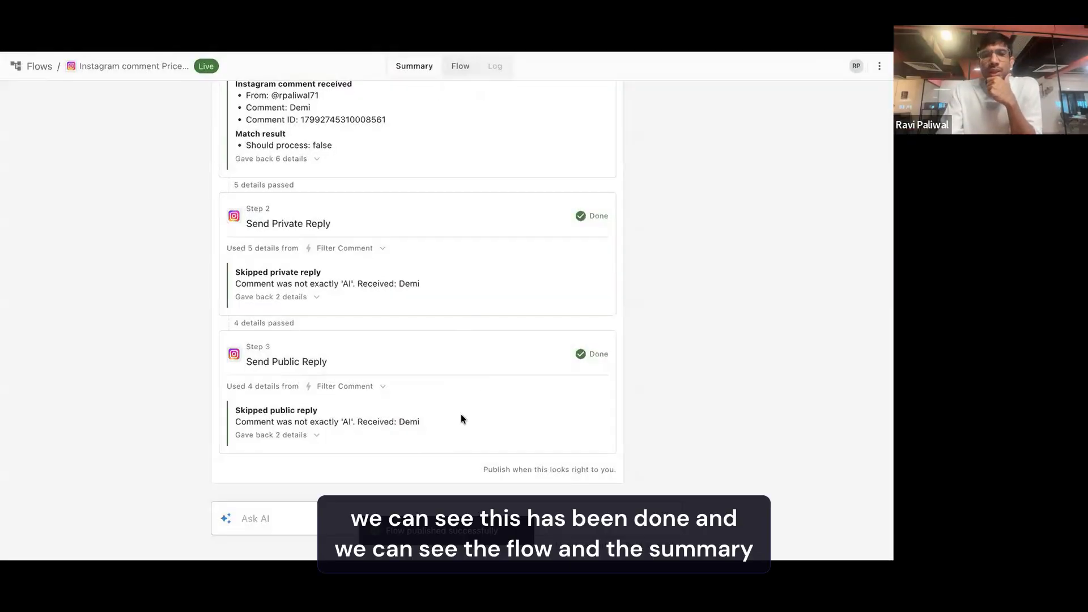
Check the republished flow's diagram, its summary and the comment matching settings
left_click(460, 69)
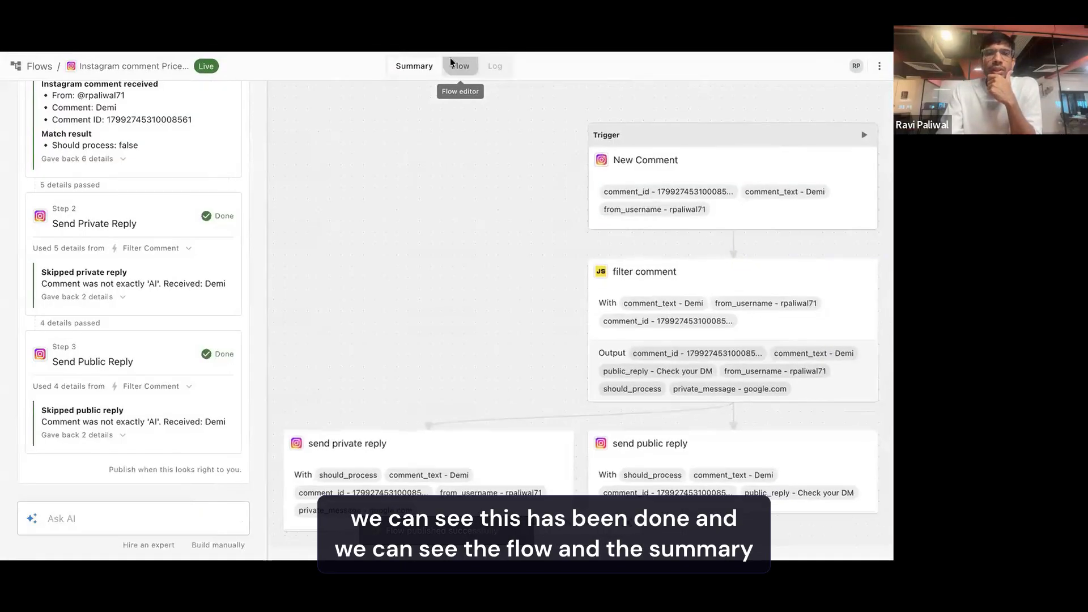
left_click(416, 67)
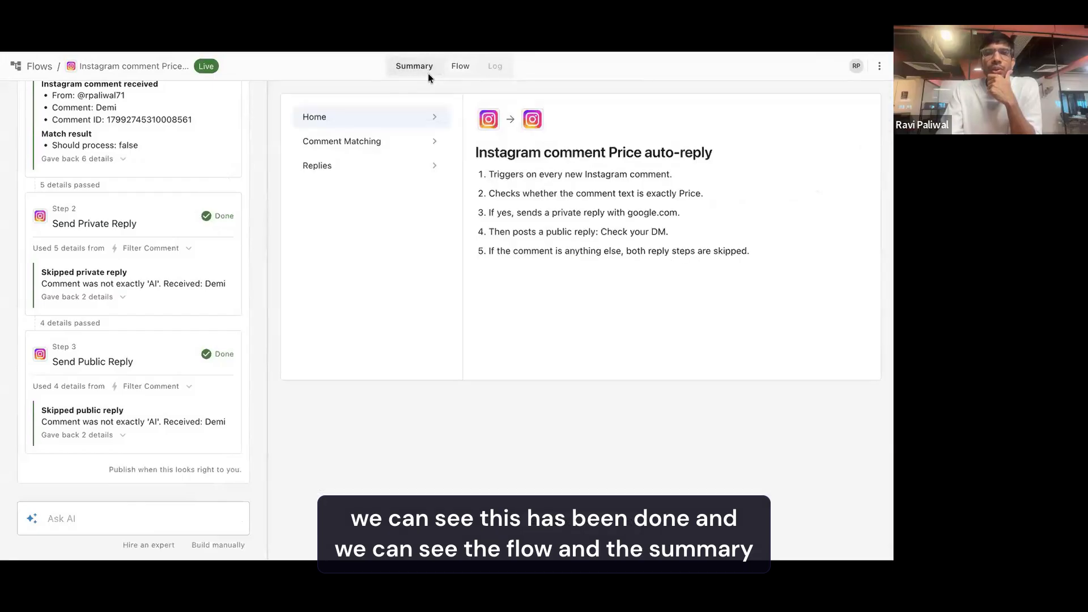
left_click(366, 143)
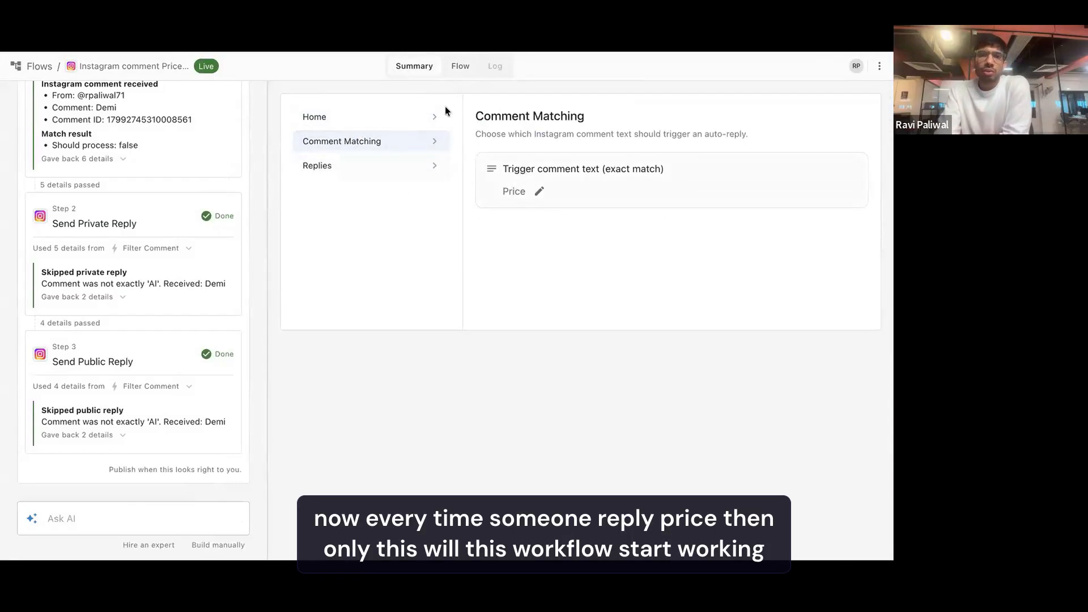
Set the public reply message to "Thank you for commenting, I have sent you DM.", update the configuration and publish the changes
left_click(357, 172)
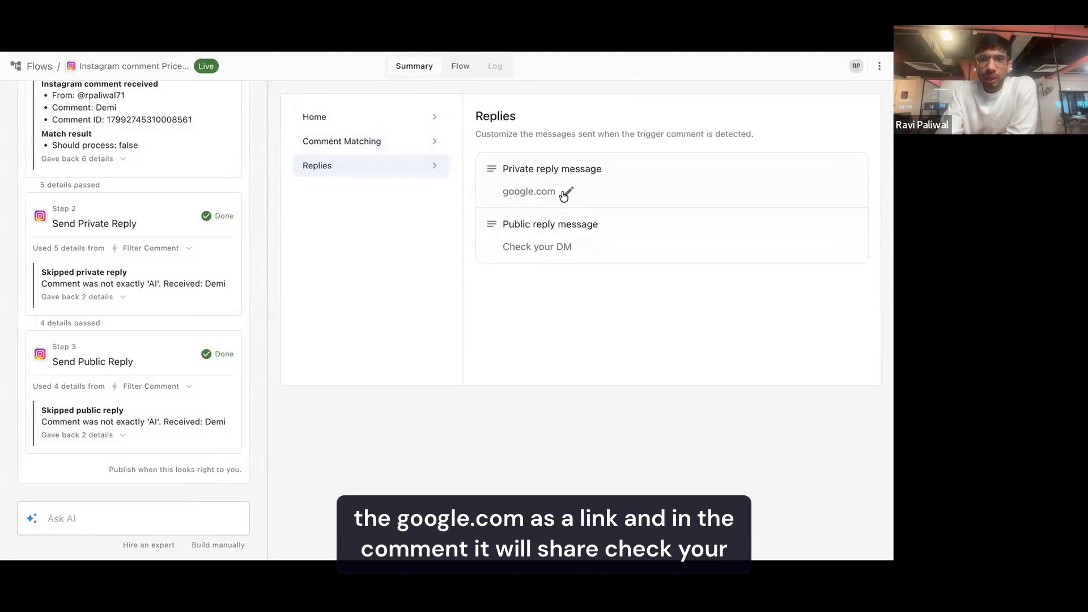
left_click(585, 248)
triple_click(574, 256)
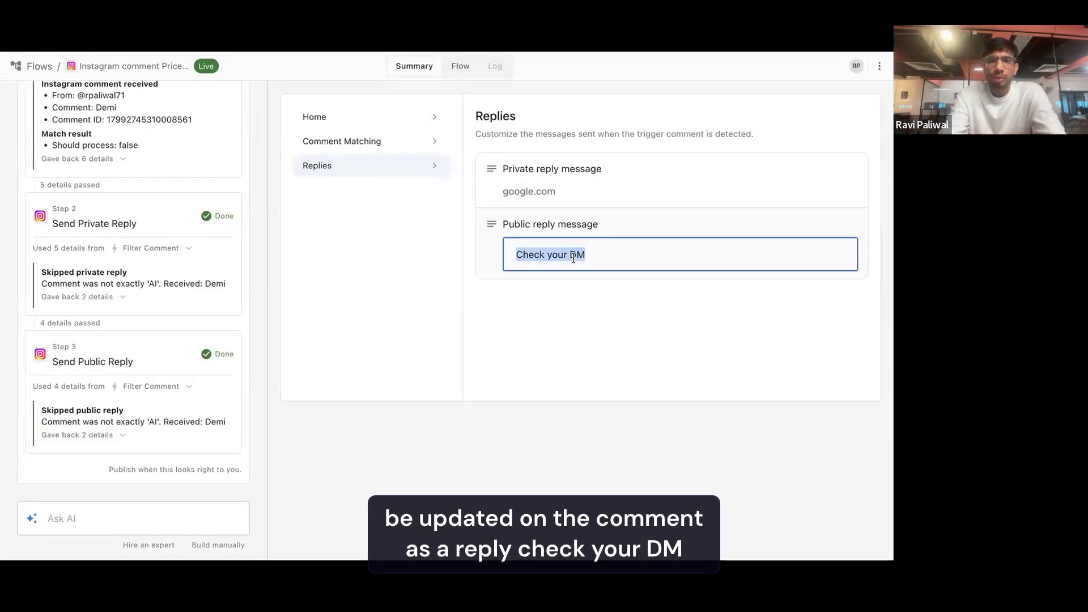
key("Right")
key("ctrl+a")
type("Thank you for ")
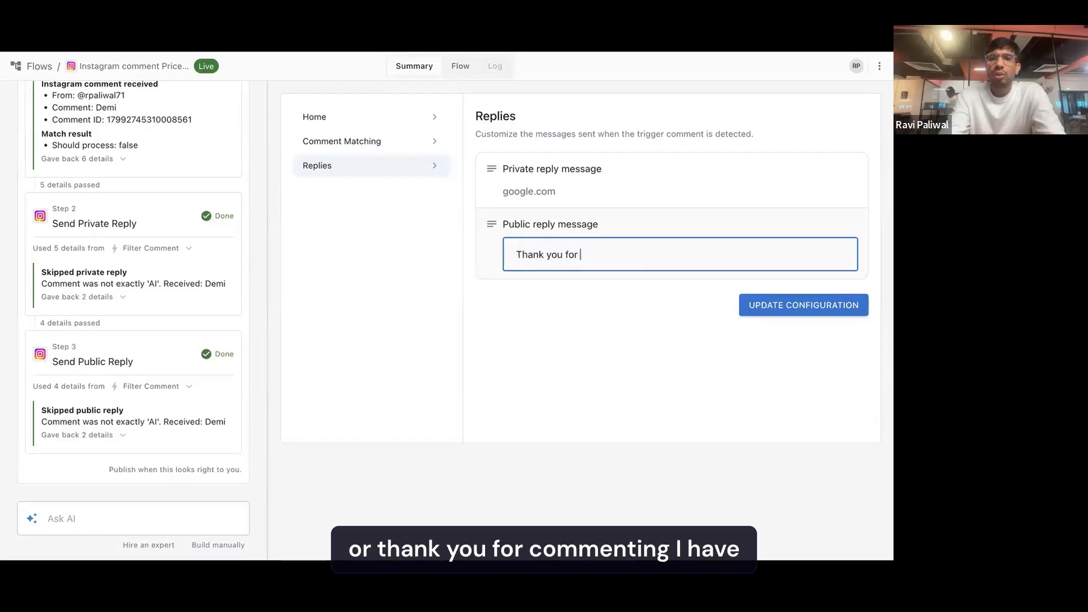
type("commenting, I")
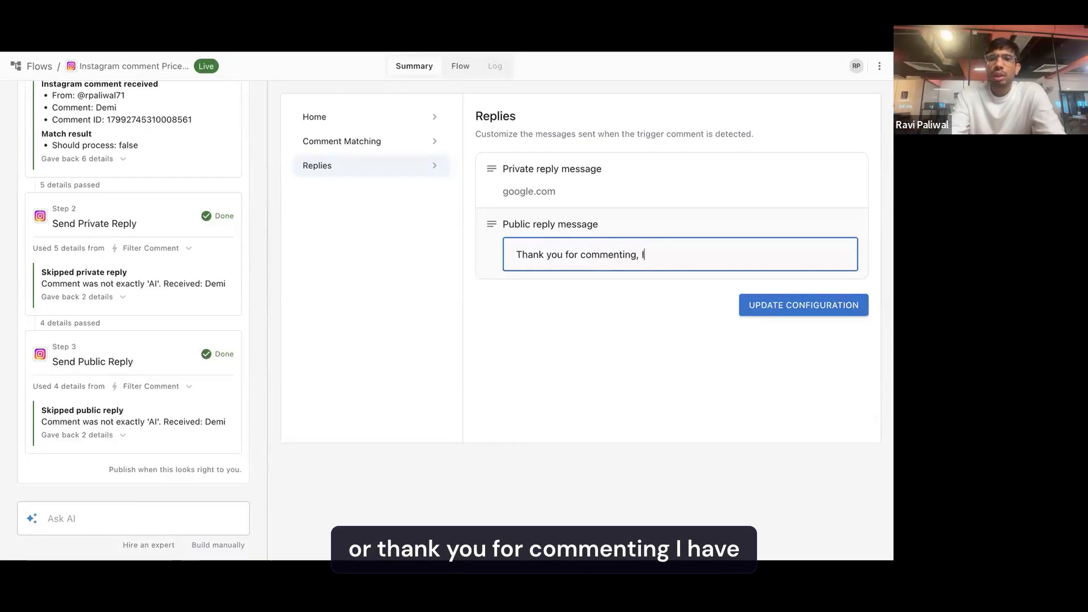
type(" have sent you DM .")
left_click(779, 301)
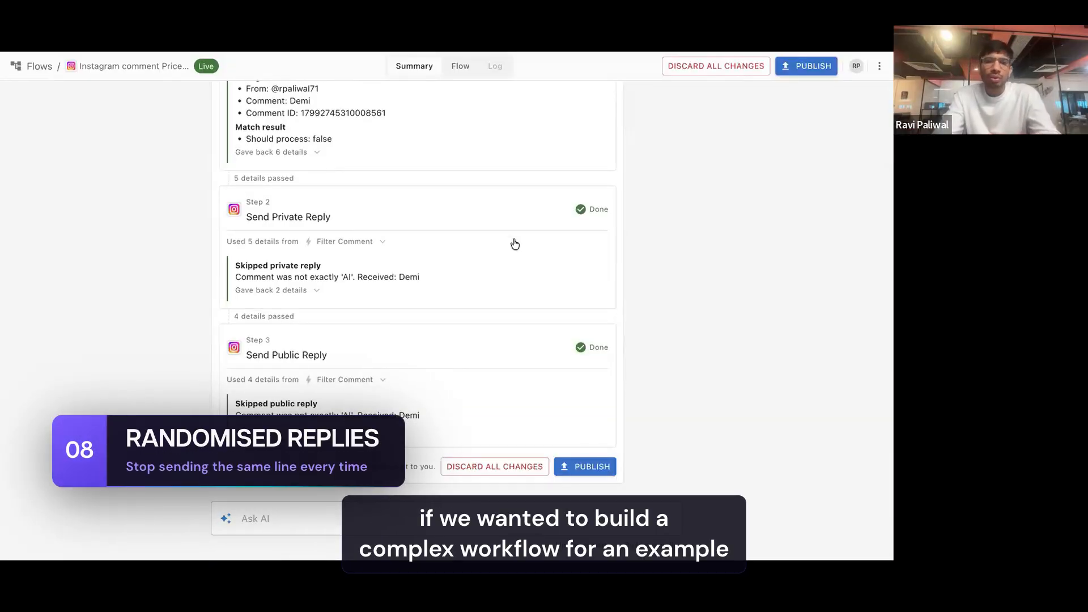
left_click(584, 466)
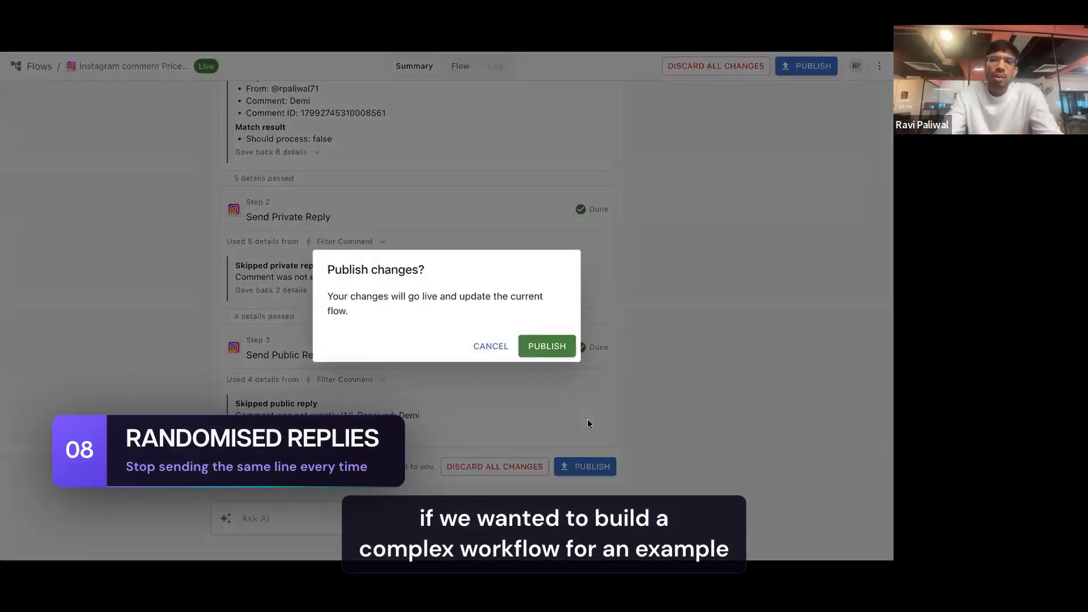
left_click(548, 342)
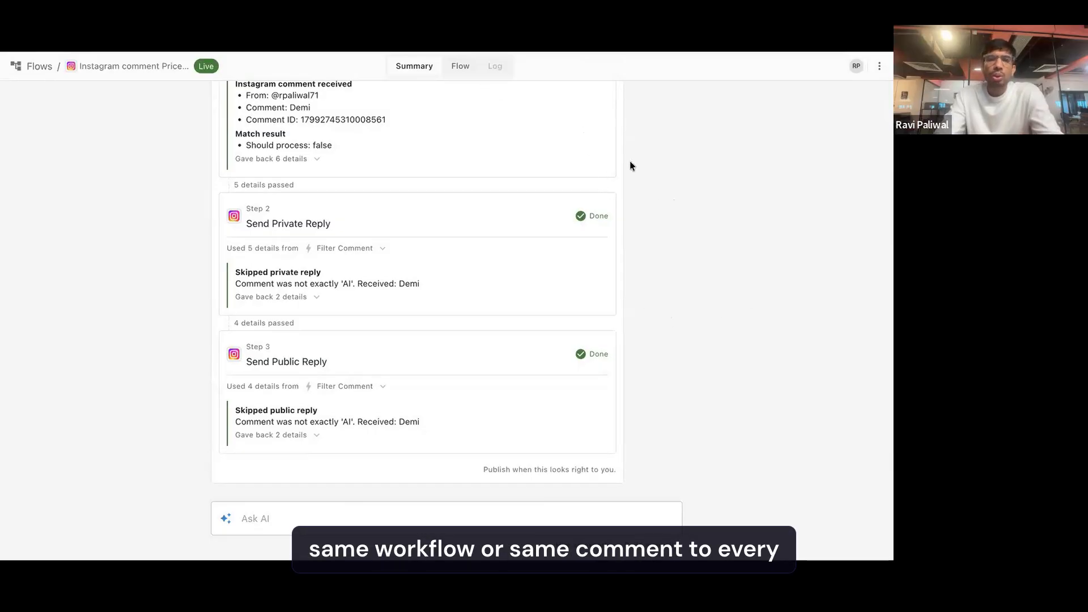
Review the updated flow summary and the private and public reply messages in the Replies settings
left_click(458, 67)
left_click(414, 66)
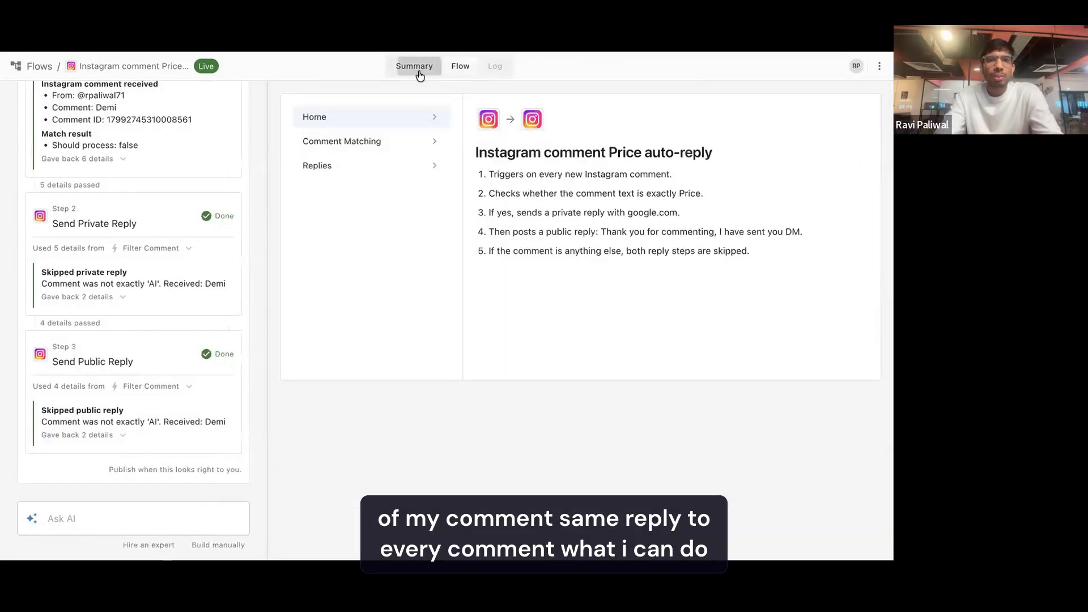
left_click(349, 167)
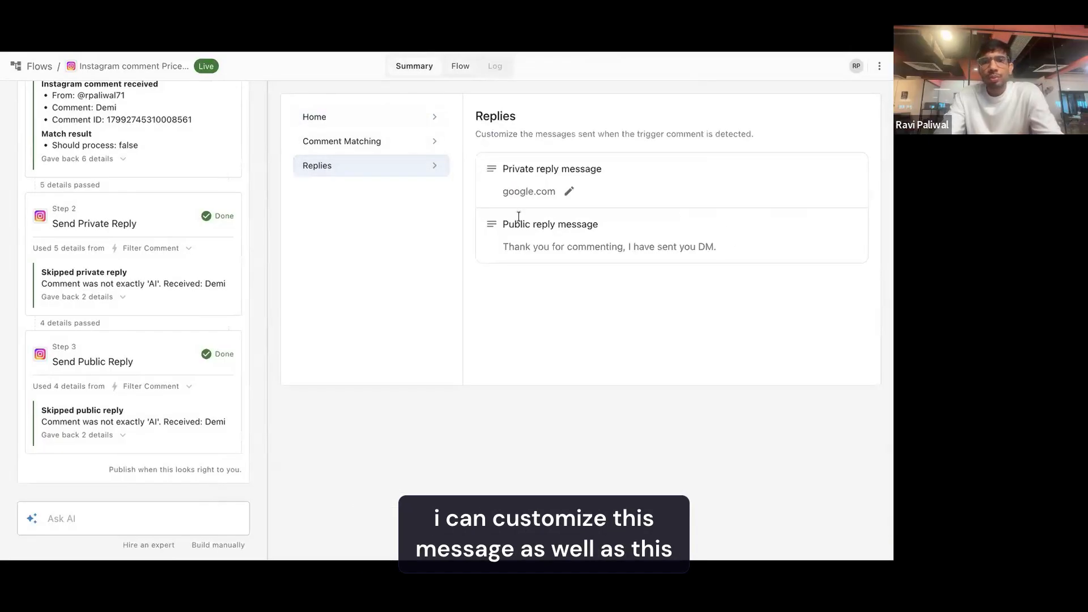
left_click_drag(501, 247, 718, 250)
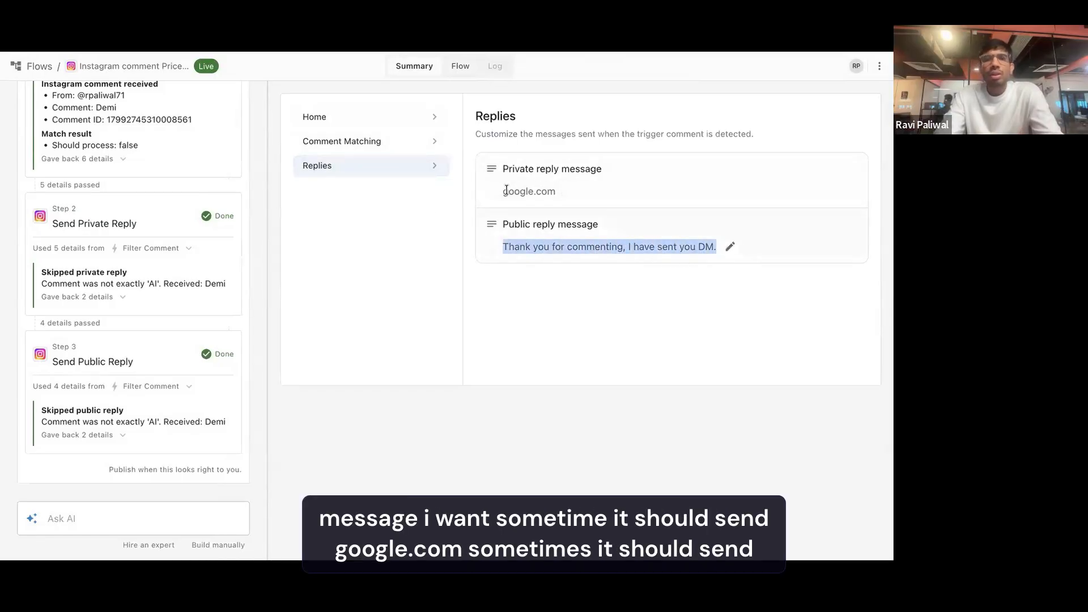
left_click_drag(501, 193, 556, 191)
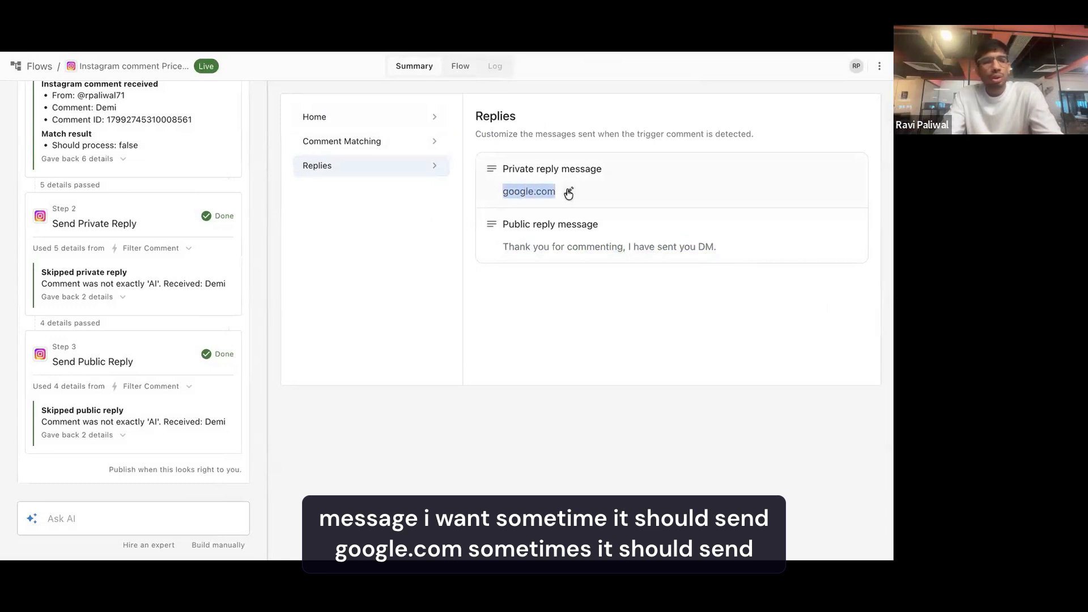
left_click(385, 250)
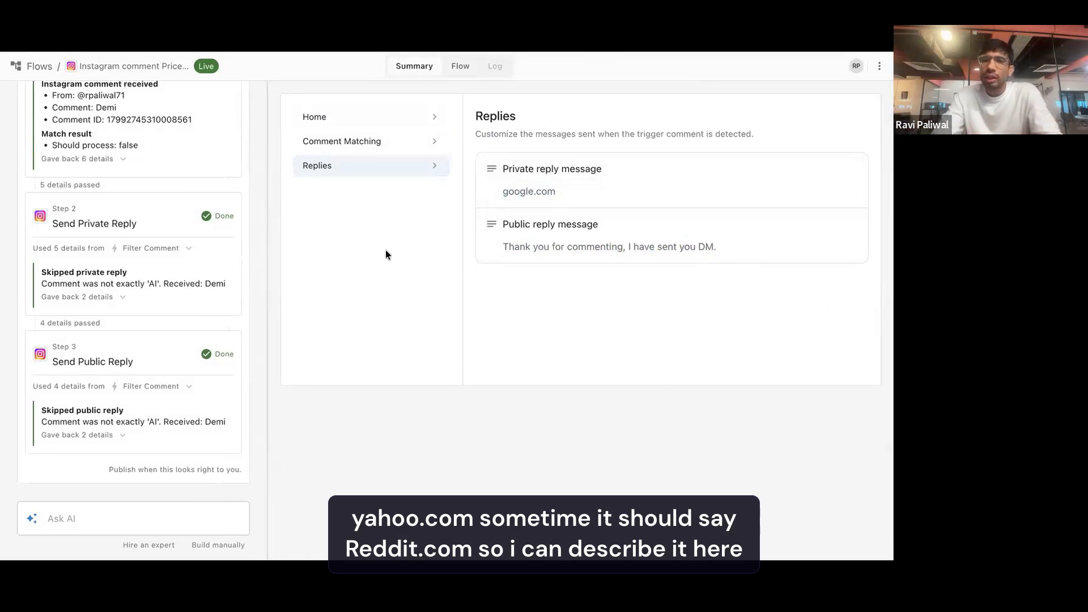
Start a request to the AI assistant reading "I want to send comment reply randomly, like"
left_click(134, 519)
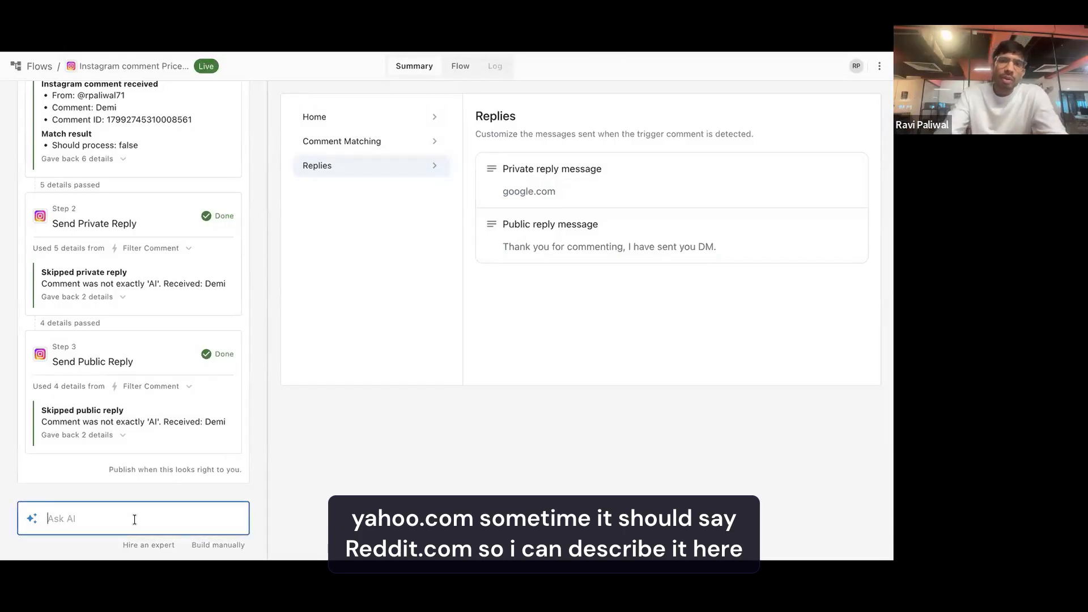
type("I want to ")
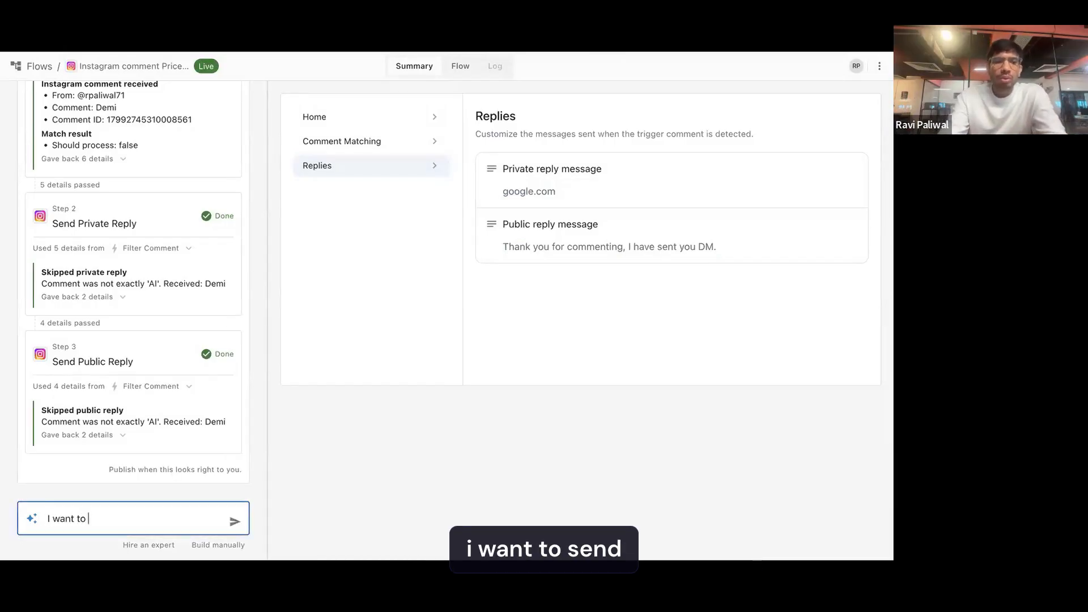
type("send com")
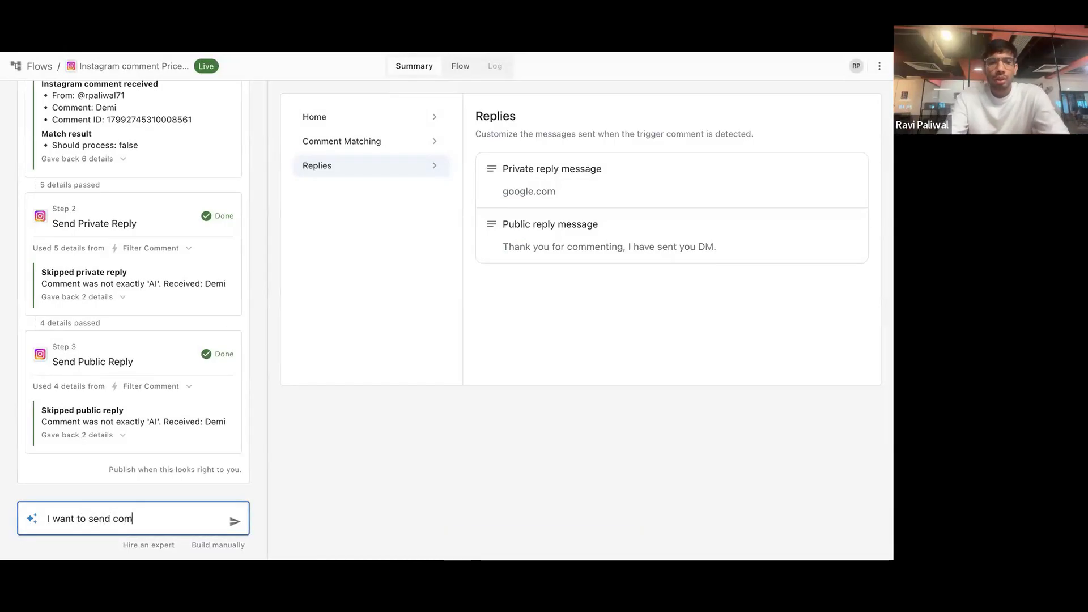
type("ment reply ren")
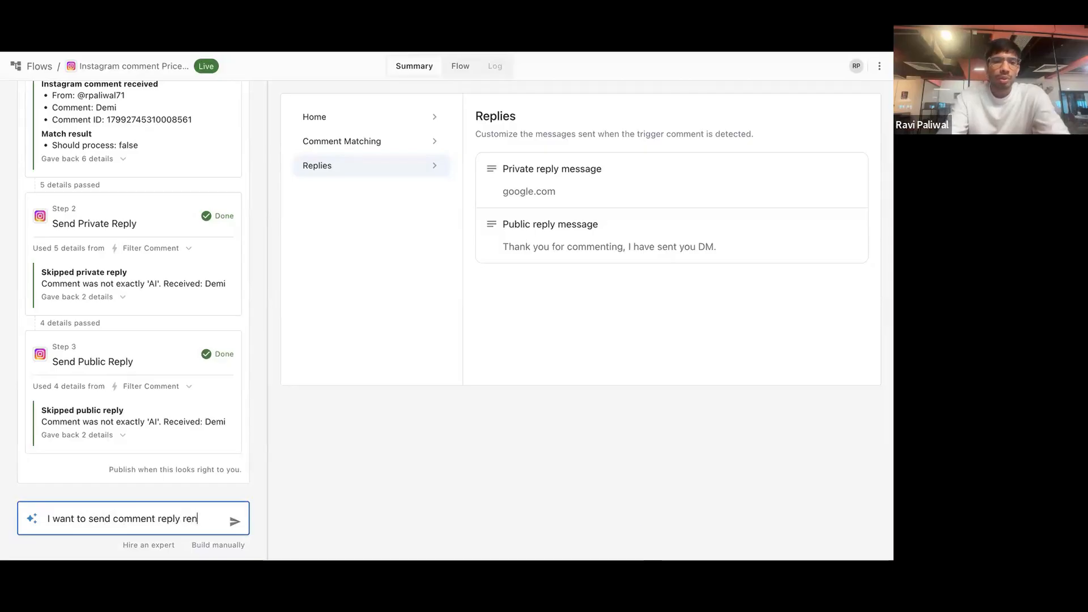
key("BackSpace")
key("BackSpace")
type("andom")
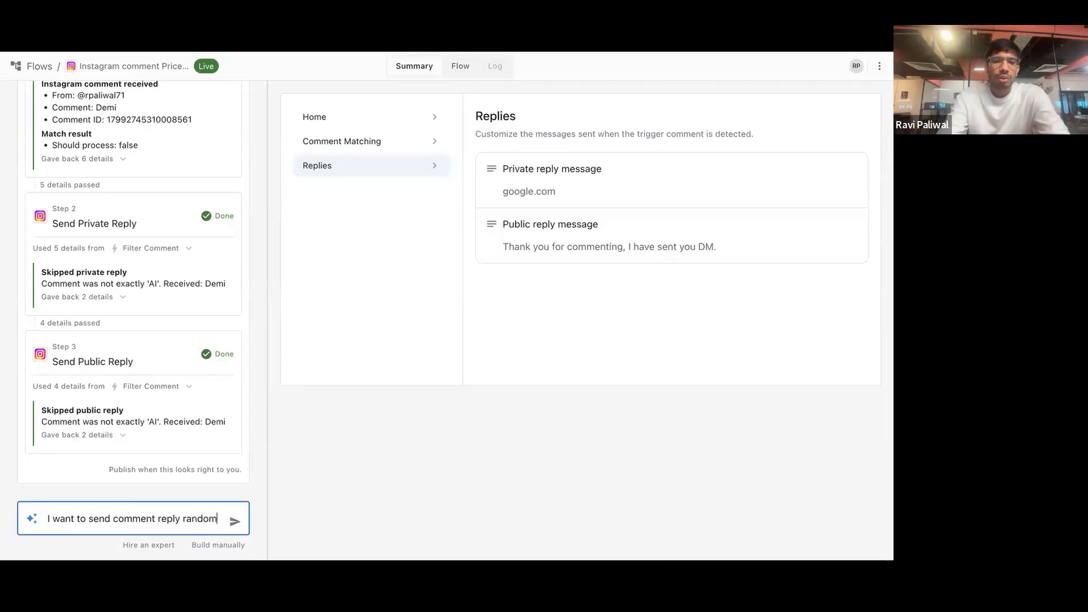
type("ly, like")
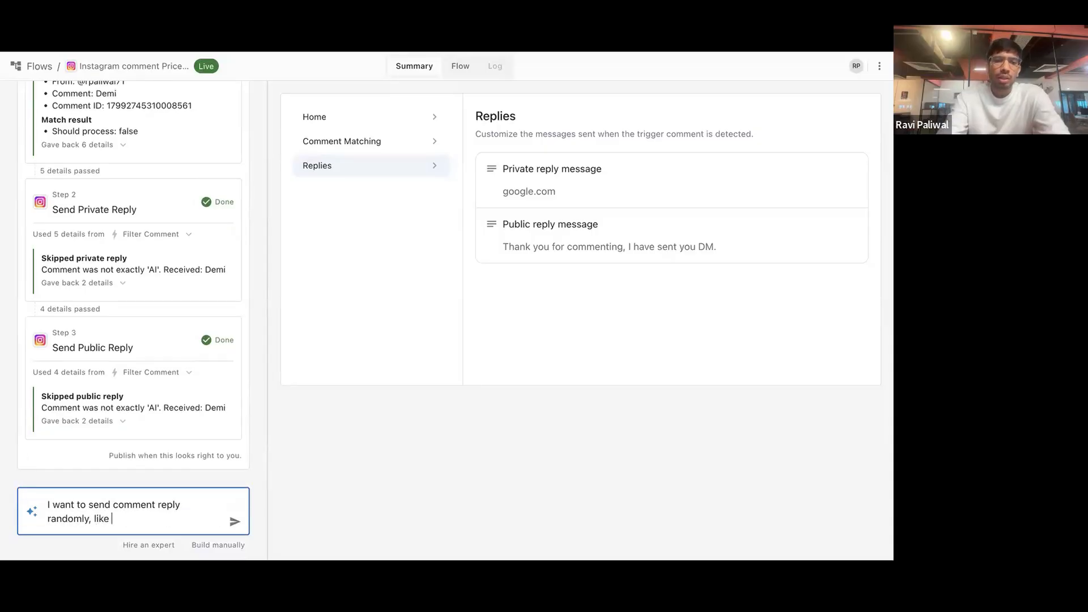
List two reply options in the AI request: "1. Thank you for commenting, check DM" and "2. I Like your username, let's talk in DM."
key("shift+Return")
type("1. Thank you for comment")
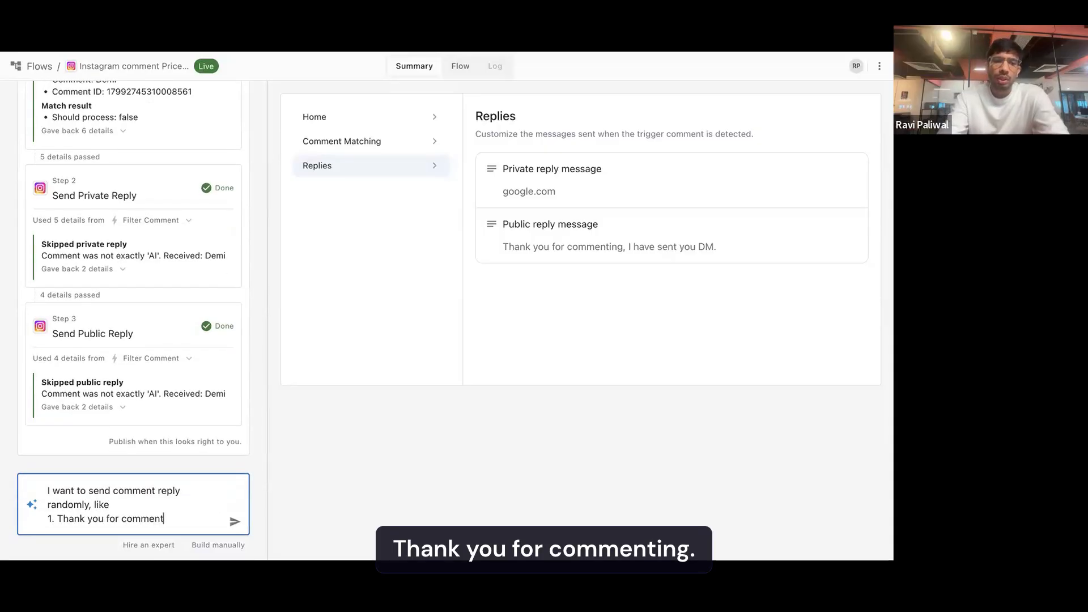
type("ing, check D")
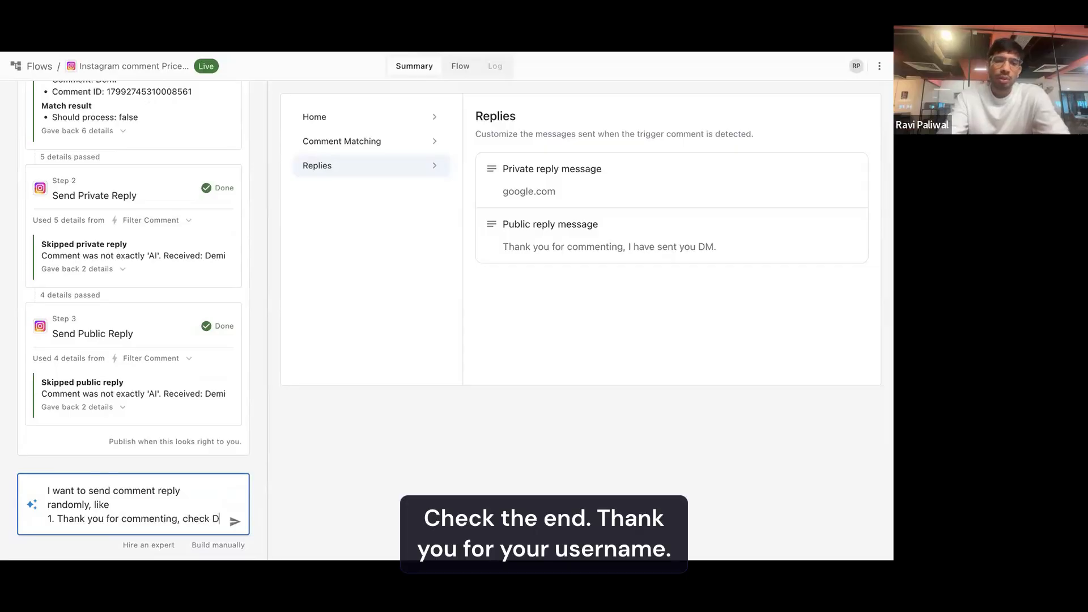
type("M")
key("shift+Return")
type("2. I Like you")
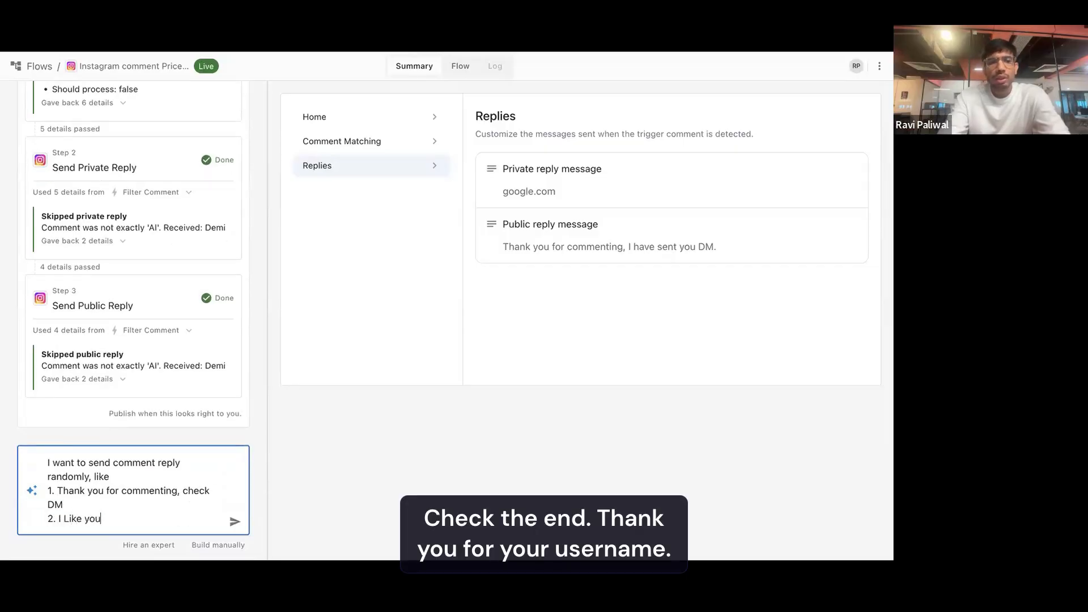
type("r username, let's ")
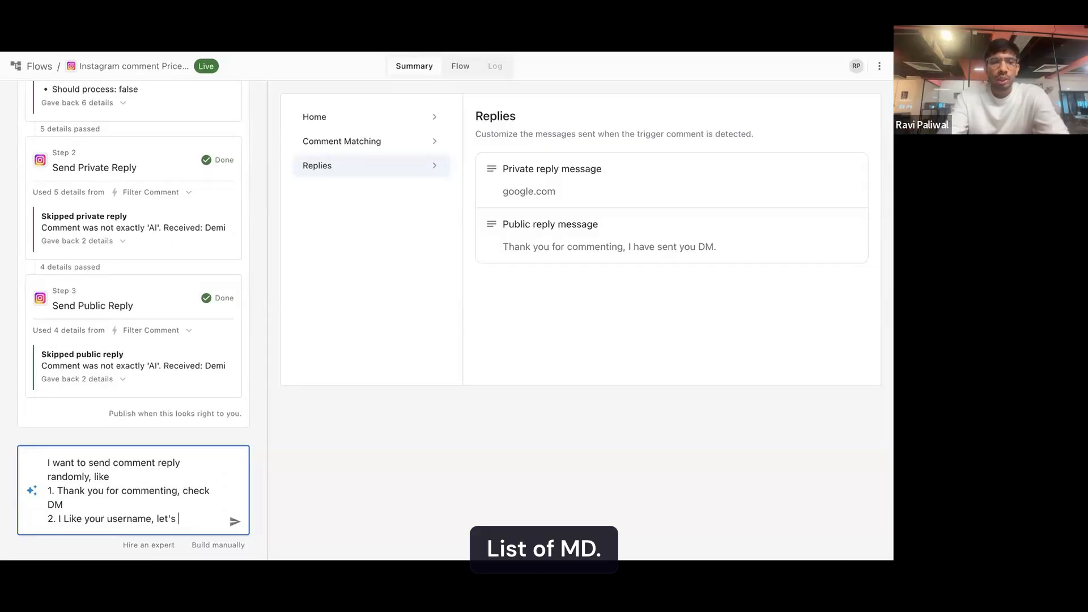
type("talk in DM.")
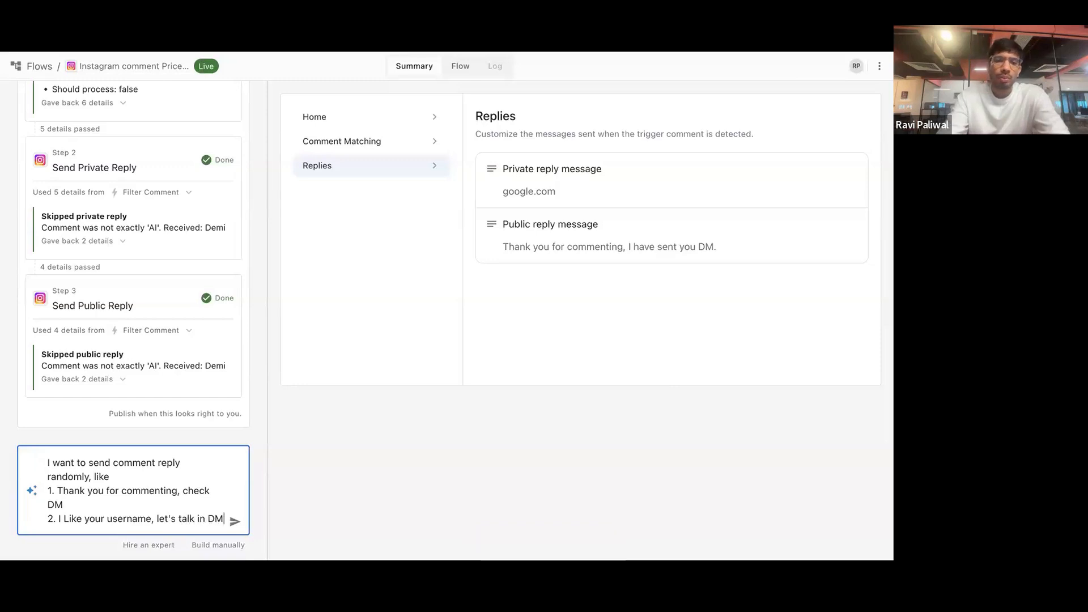
Add a third reply option to the AI request: "3. Prices are shared in DM, please check them."
key("shift+Return")
type("3. Pirices a")
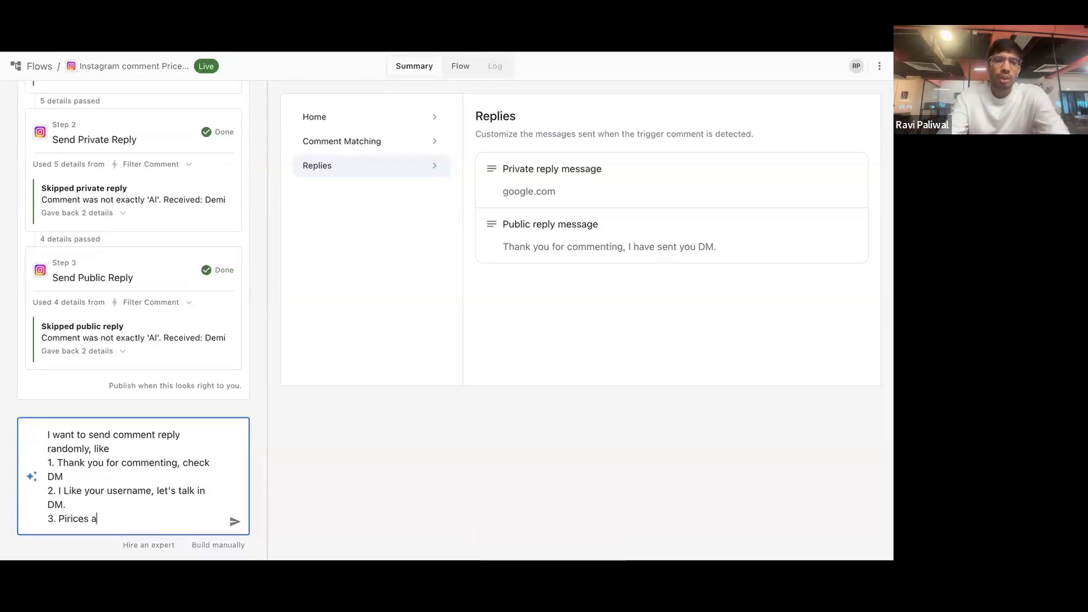
type("re")
key("ctrl+BackSpace")
key("ctrl+BackSpace")
type("Prices are ")
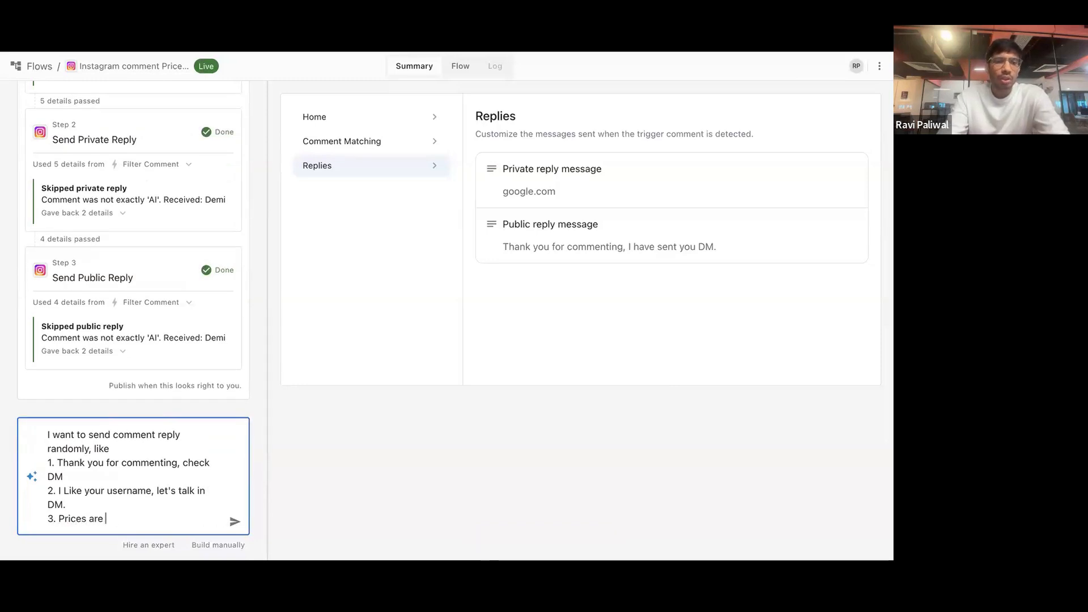
type("shared in DM, please check them.")
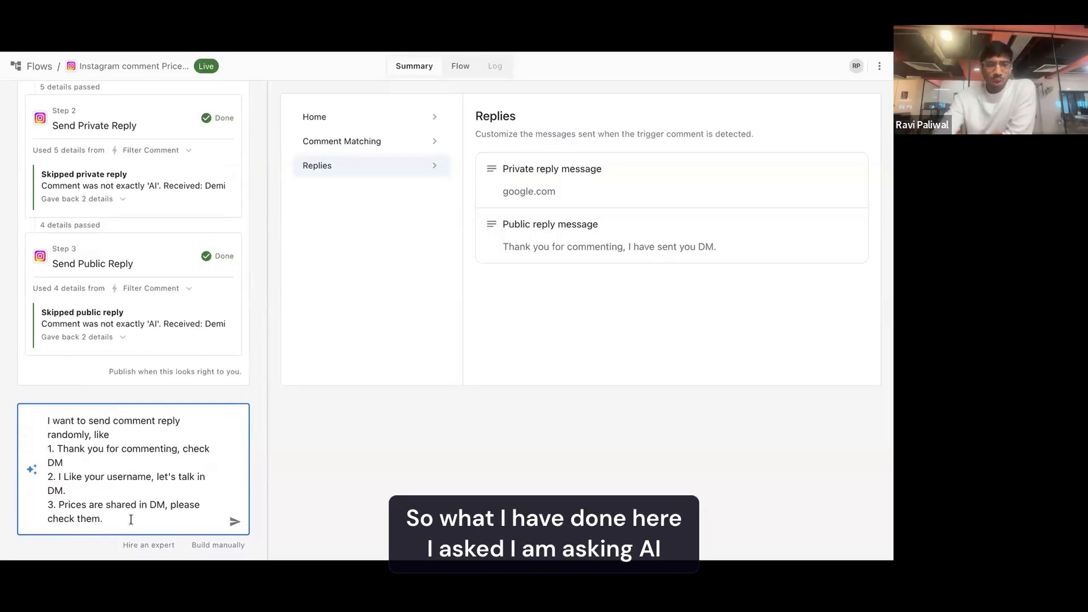
scroll(132, 471, "up", 1)
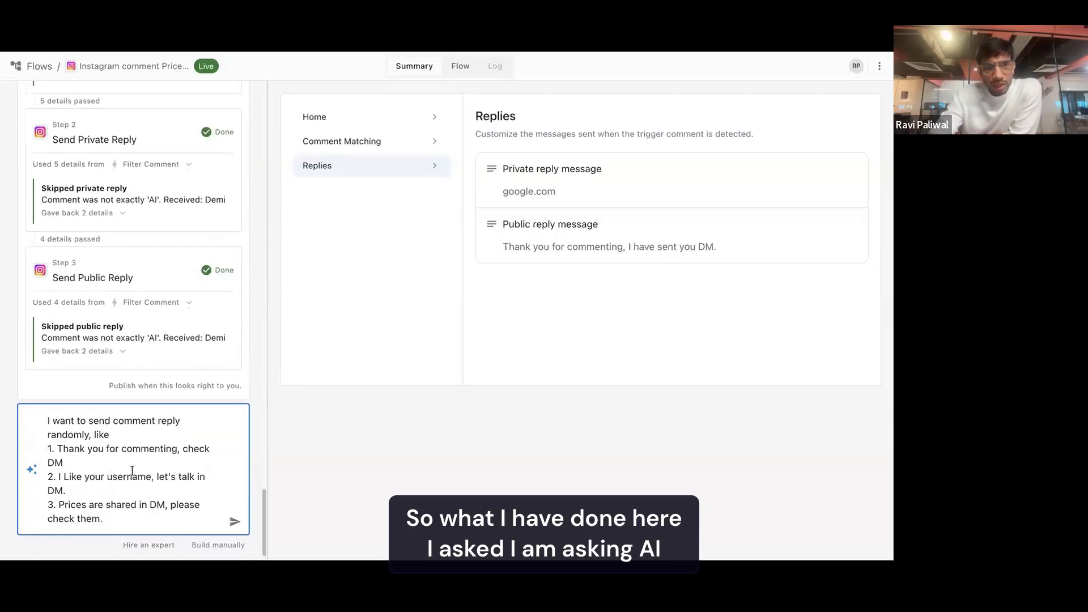
Submit the request for three randomly chosen comment replies to the AI assistant
left_click(48, 421)
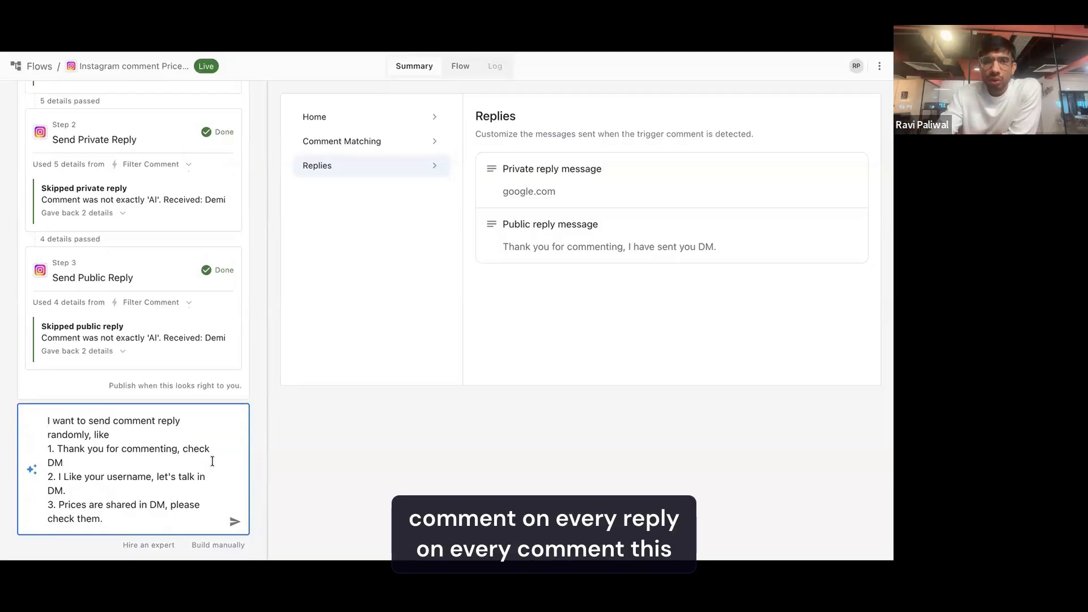
left_click(507, 246)
left_click_drag(576, 250, 718, 246)
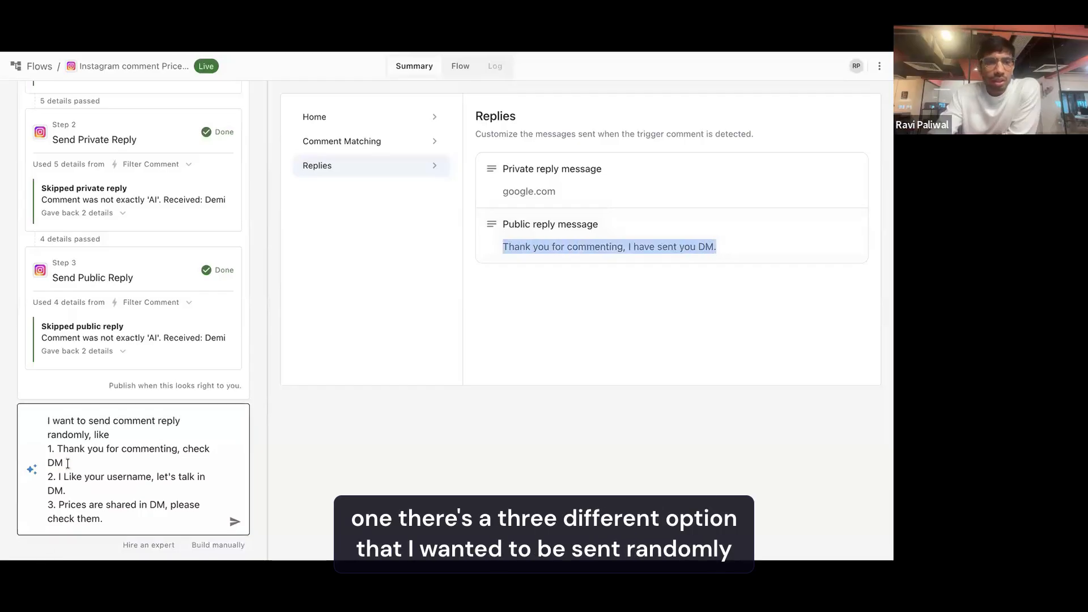
left_click(105, 518)
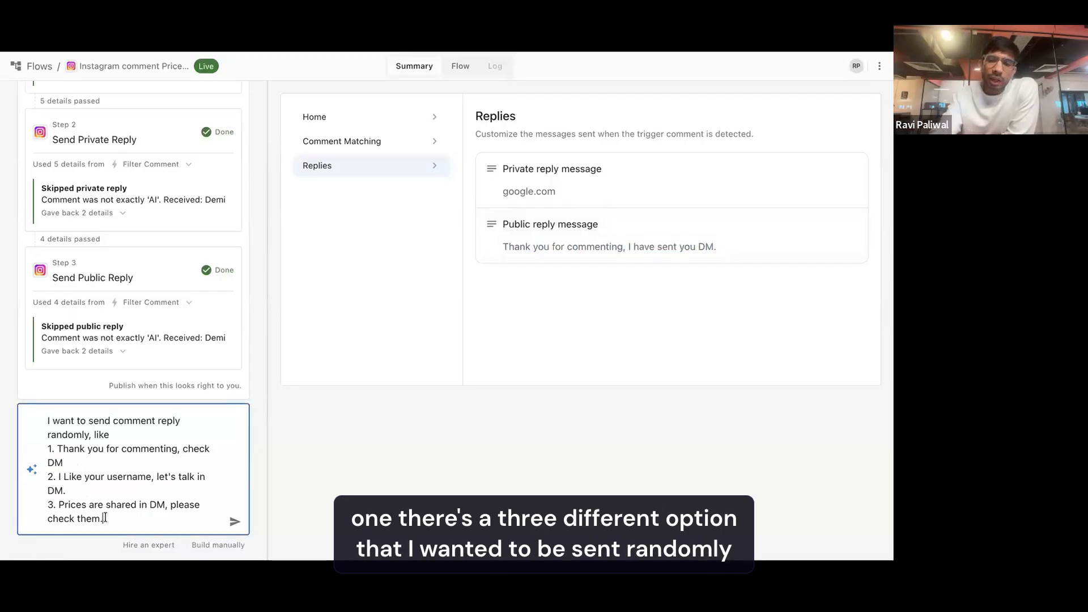
key("Return")
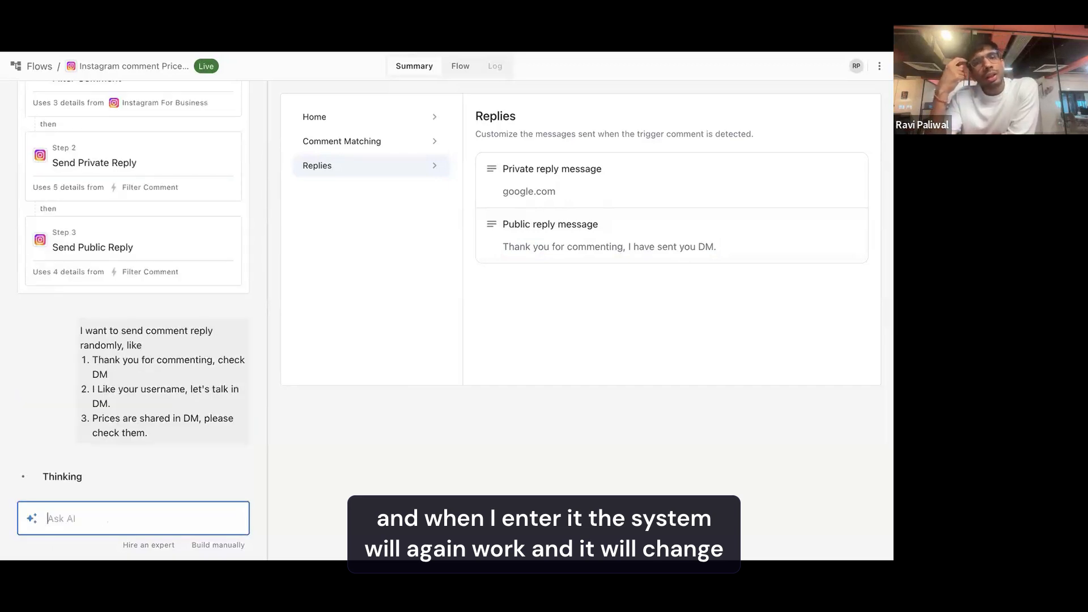
Publish the flow with the AI's random public reply changes
left_click_drag(500, 244, 729, 253)
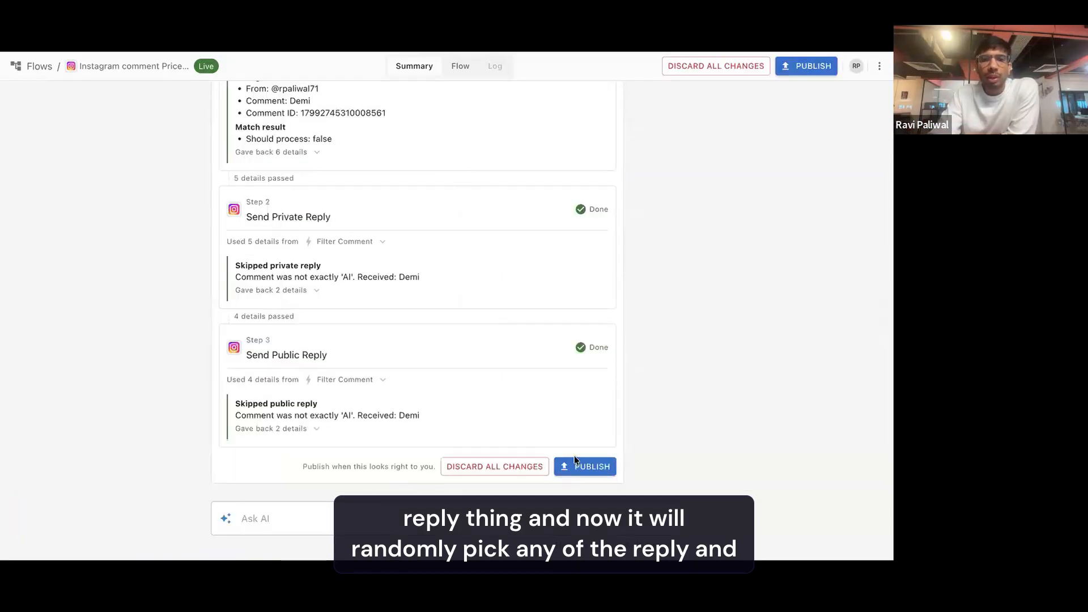
left_click(575, 463)
left_click(553, 346)
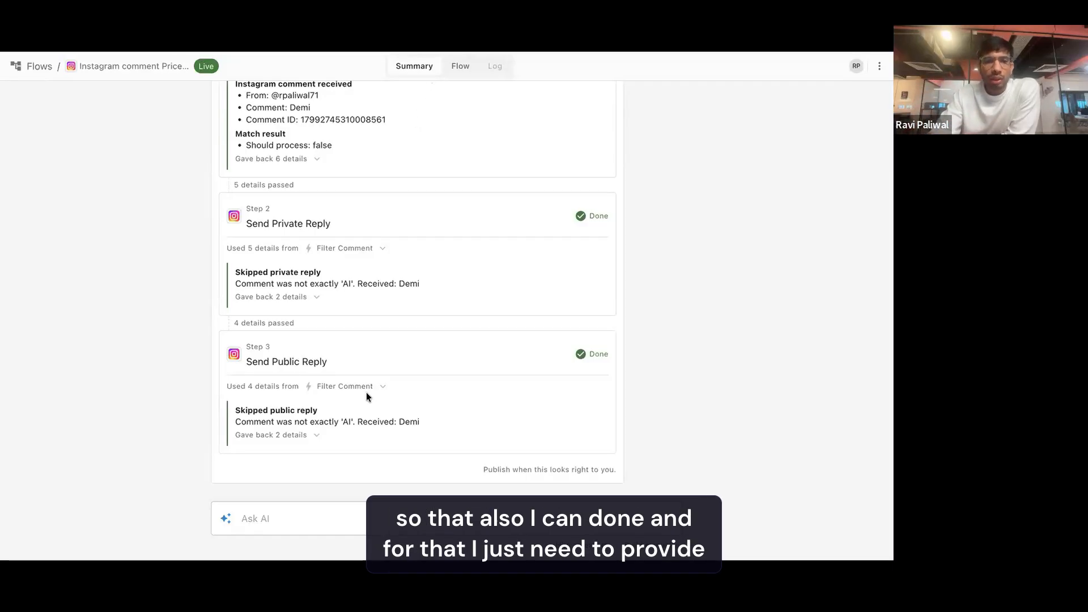
Examine the flow diagram from the New Comment trigger through the filter comment step to the private and public reply steps
left_click(456, 67)
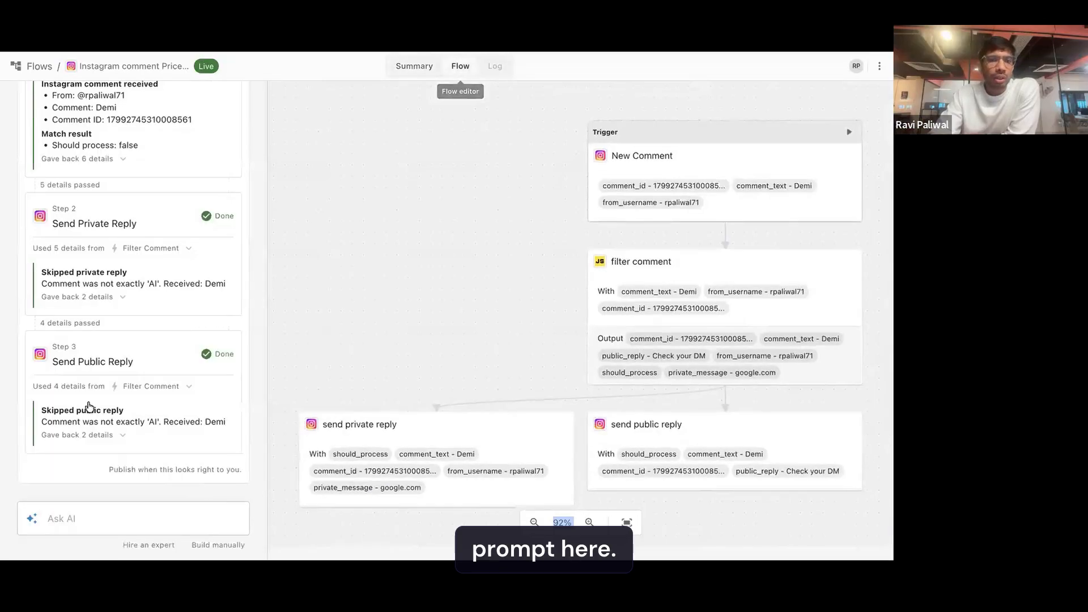
scroll(360, 357, "right", 2)
scroll(360, 357, "down", 1)
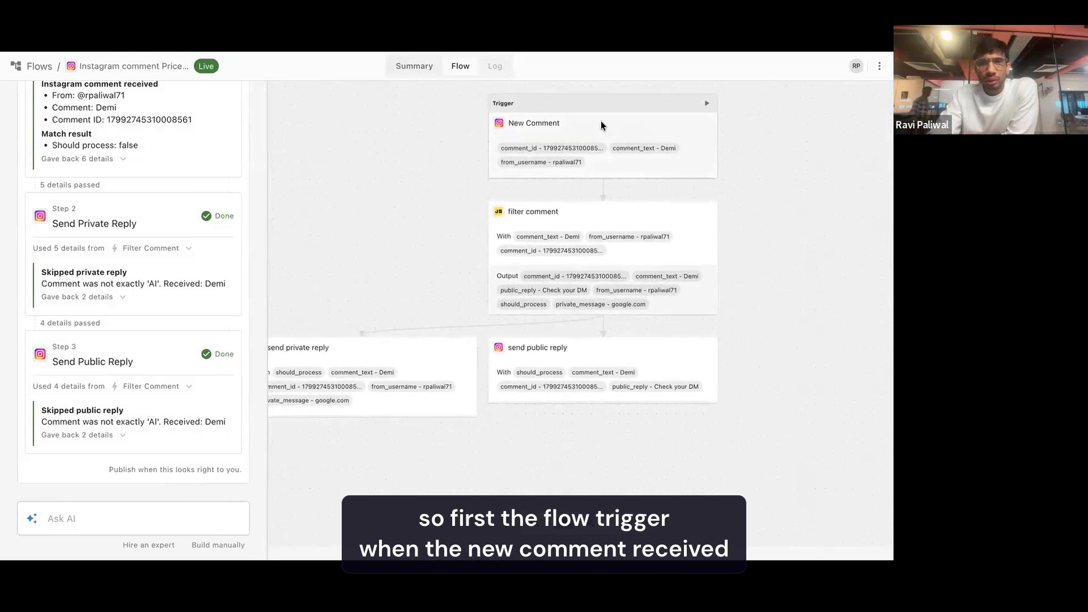
scroll(575, 126, "up", 1)
scroll(575, 126, "right", 1)
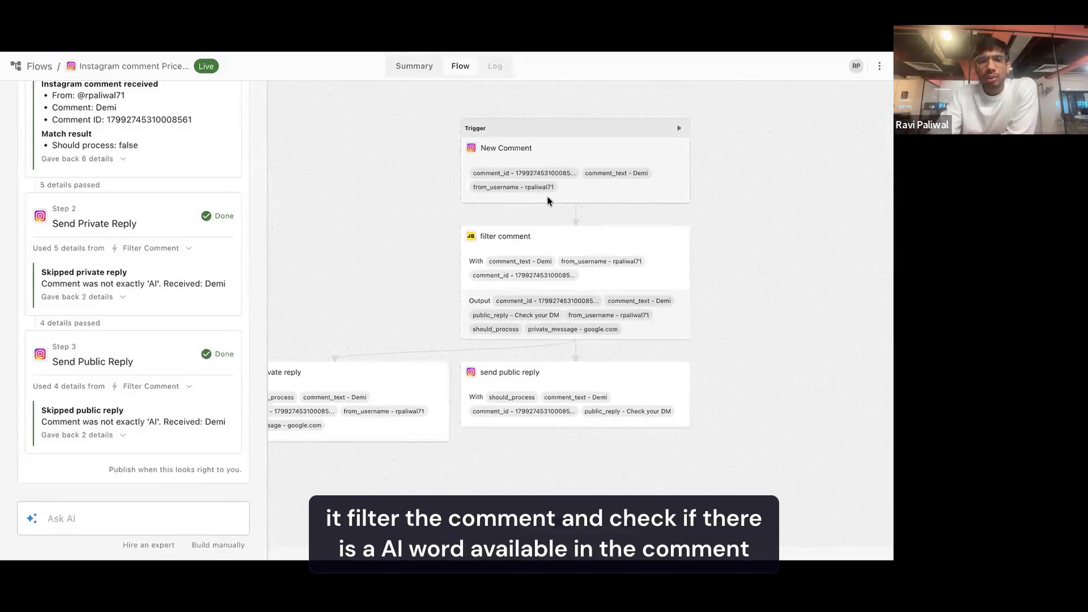
scroll(628, 176, "down", 5)
scroll(628, 176, "left", 1)
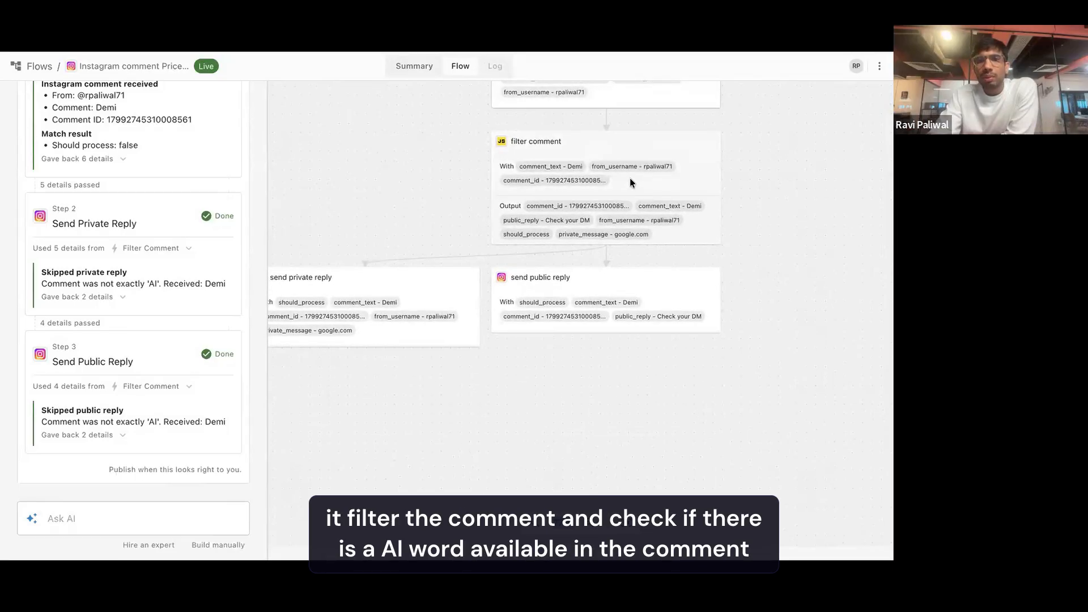
scroll(630, 178, "down", 3)
scroll(630, 178, "left", 1)
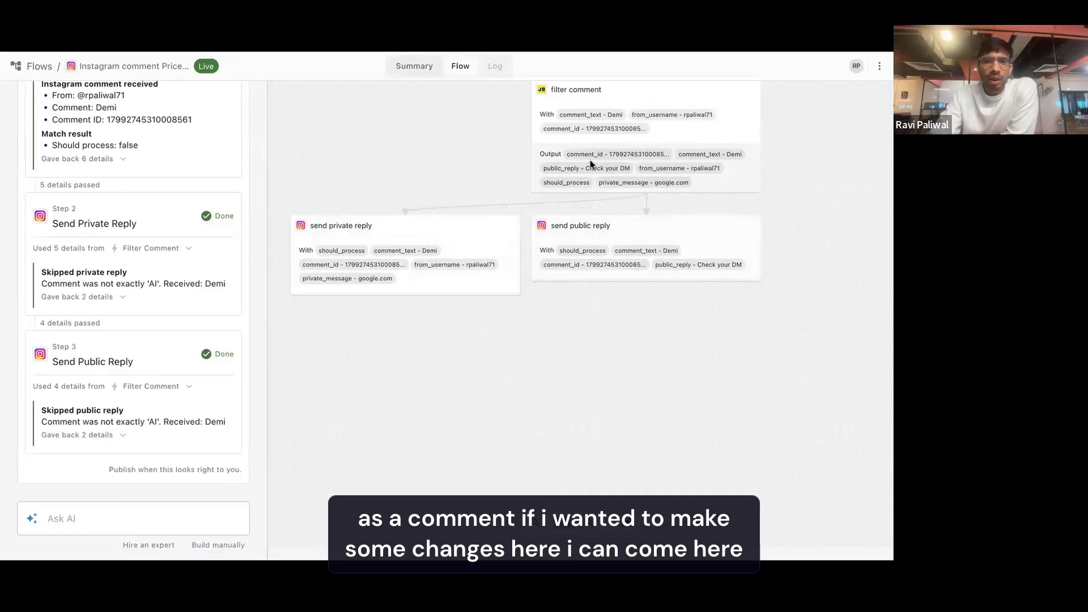
scroll(589, 165, "up", 3)
Review the Comment Matching and Replies settings, and open the random public reply messages for editing without changing them
left_click(419, 66)
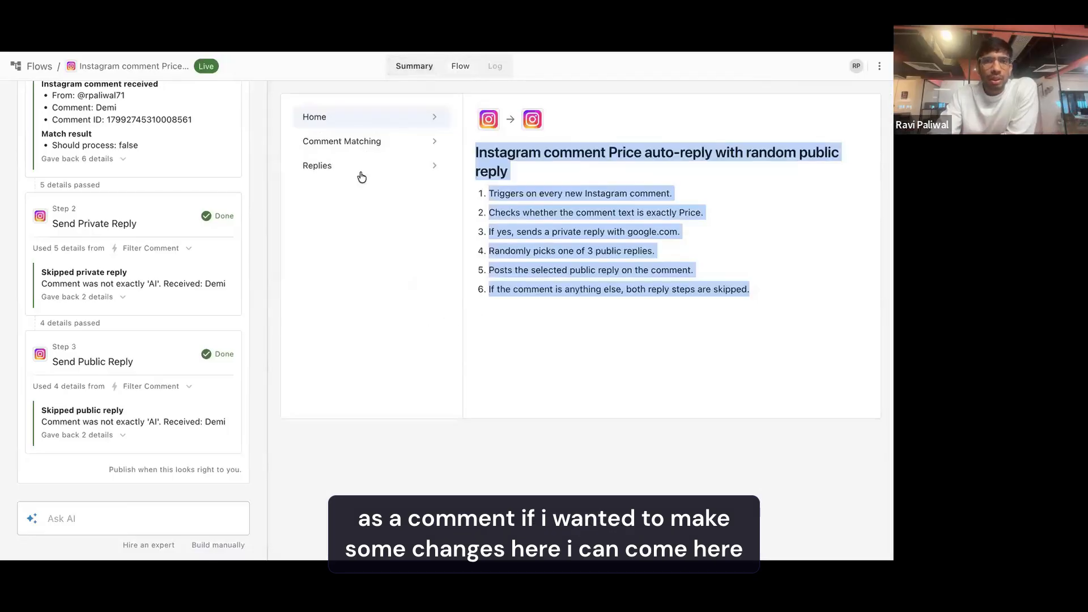
left_click(352, 142)
left_click(506, 220)
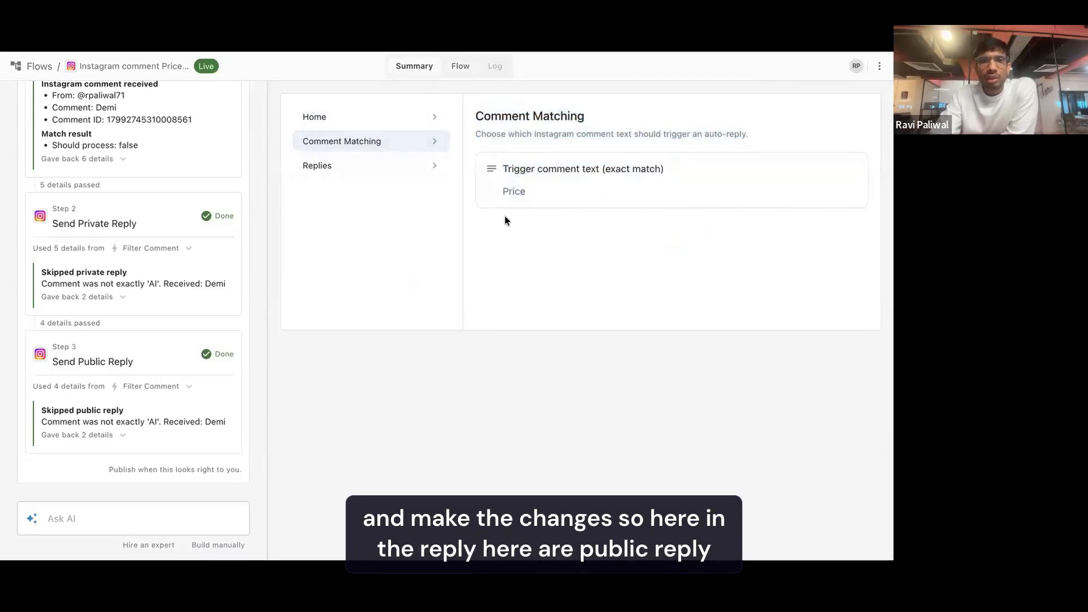
left_click(327, 179)
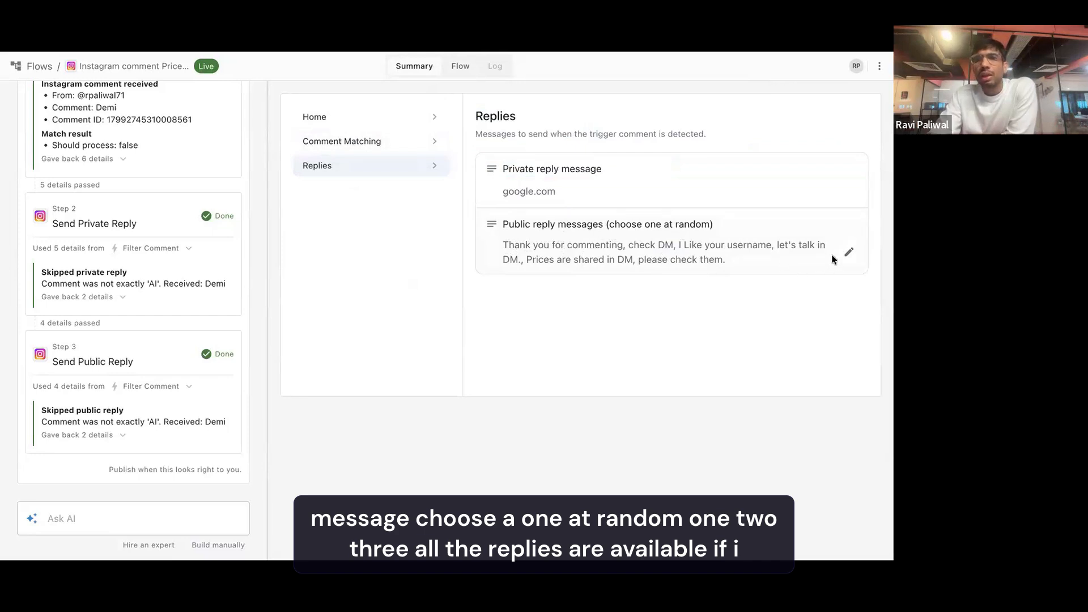
left_click(848, 251)
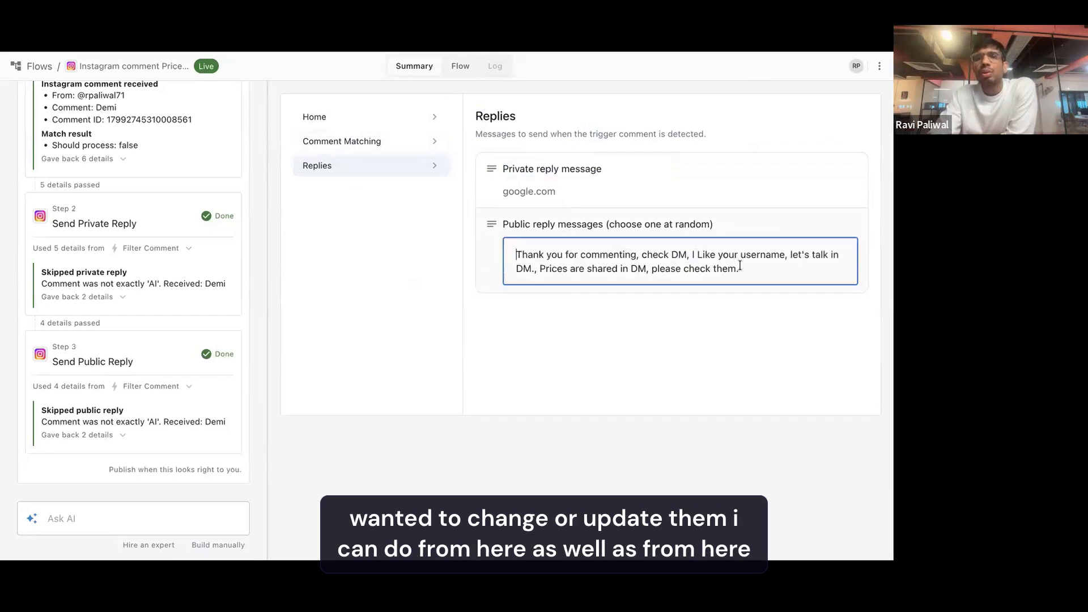
left_click(658, 329)
Inspect the JavaScript code of the filter comment step, including its public reply list and random selection
left_click(459, 67)
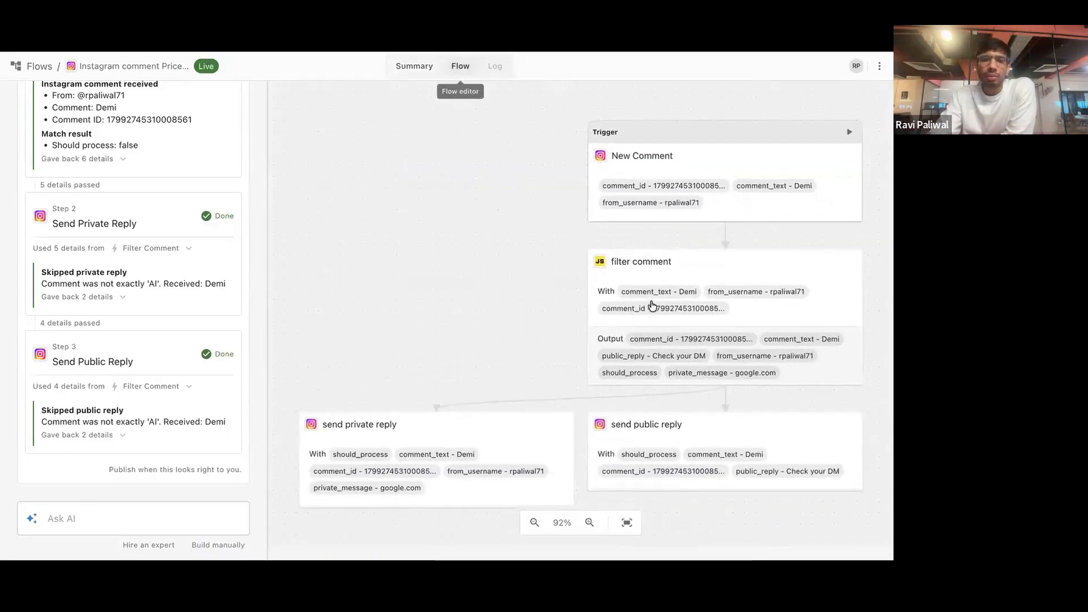
left_click(658, 355)
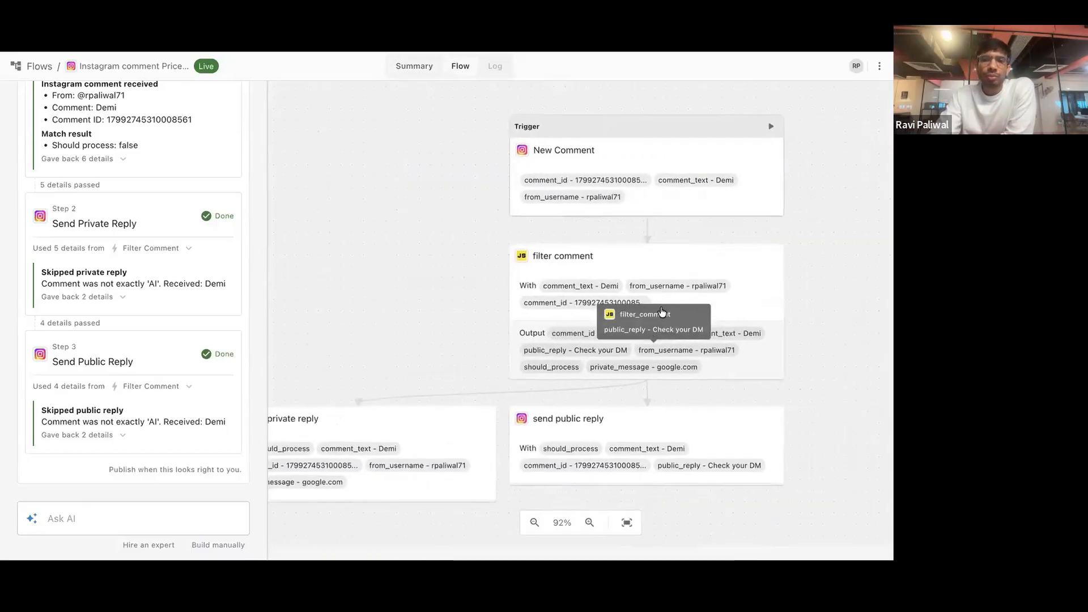
left_click(604, 144)
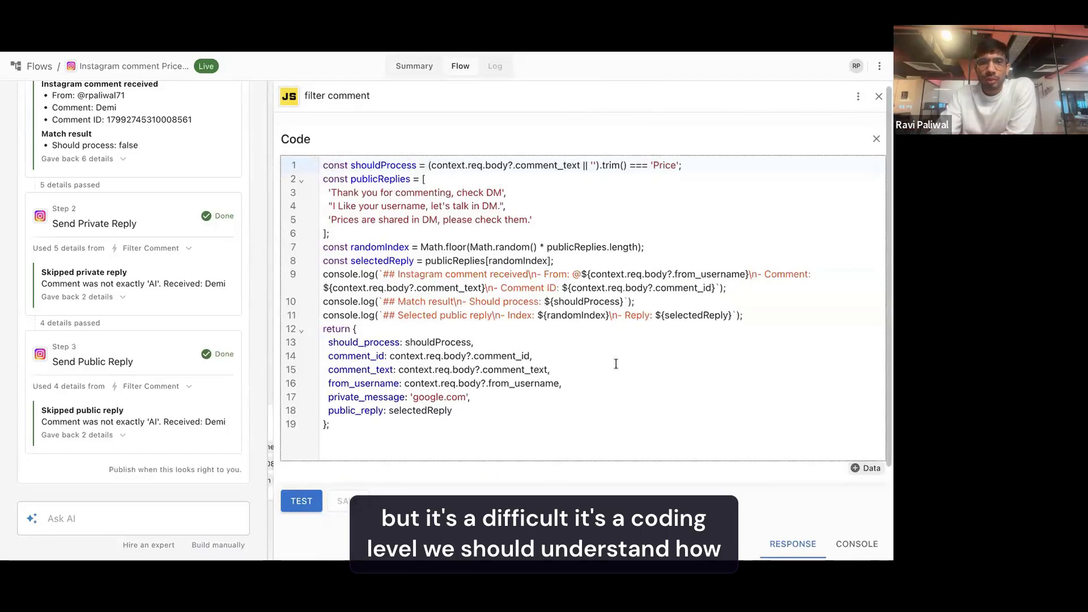
scroll(614, 359, "down", 3)
scroll(590, 287, "up", 3)
scroll(590, 290, "down", 1)
scroll(583, 291, "up", 1)
scroll(523, 354, "down", 2)
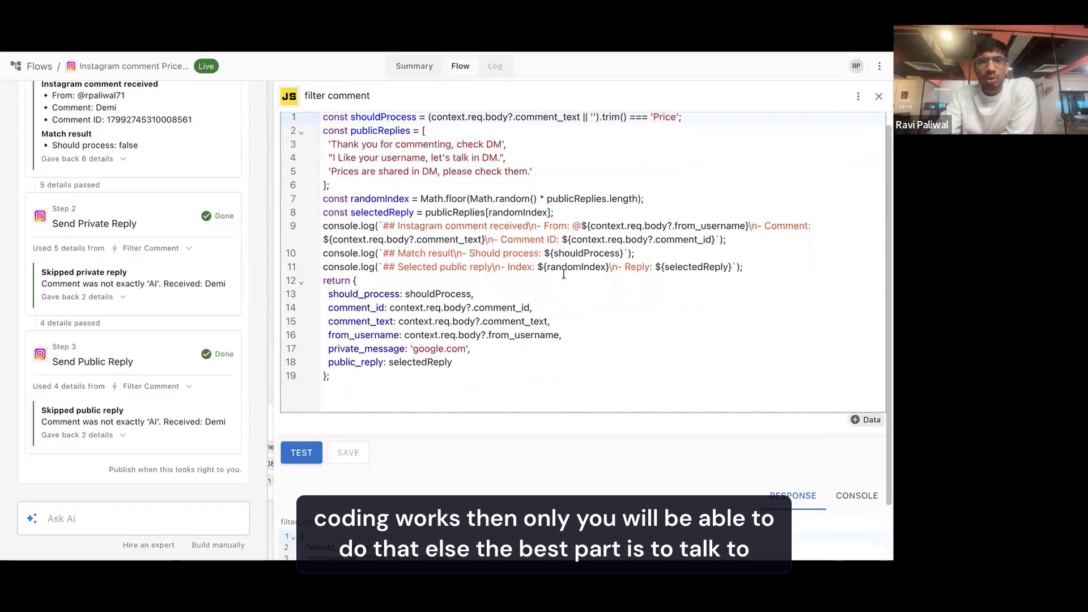
scroll(563, 275, "up", 2)
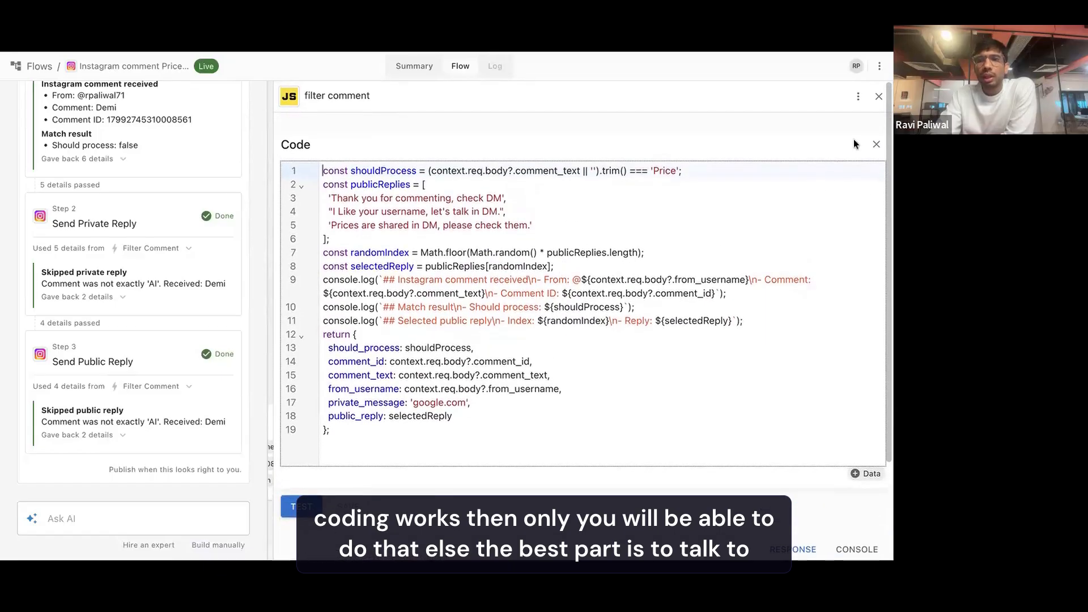
Return to the flow summary and view the Replies settings again
left_click(114, 528)
left_click(114, 518)
left_click(416, 66)
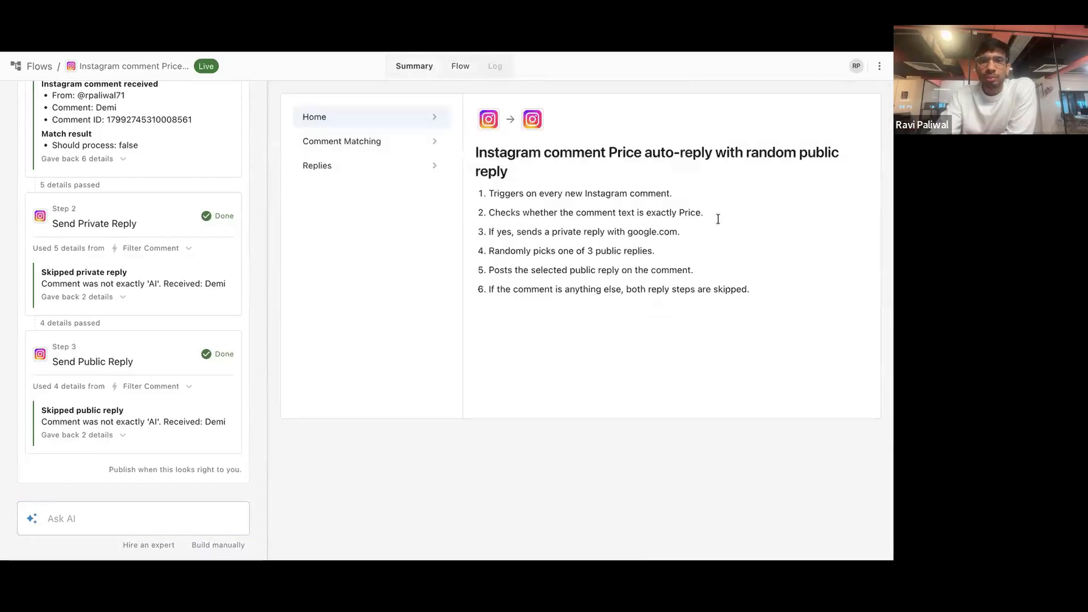
left_click(373, 166)
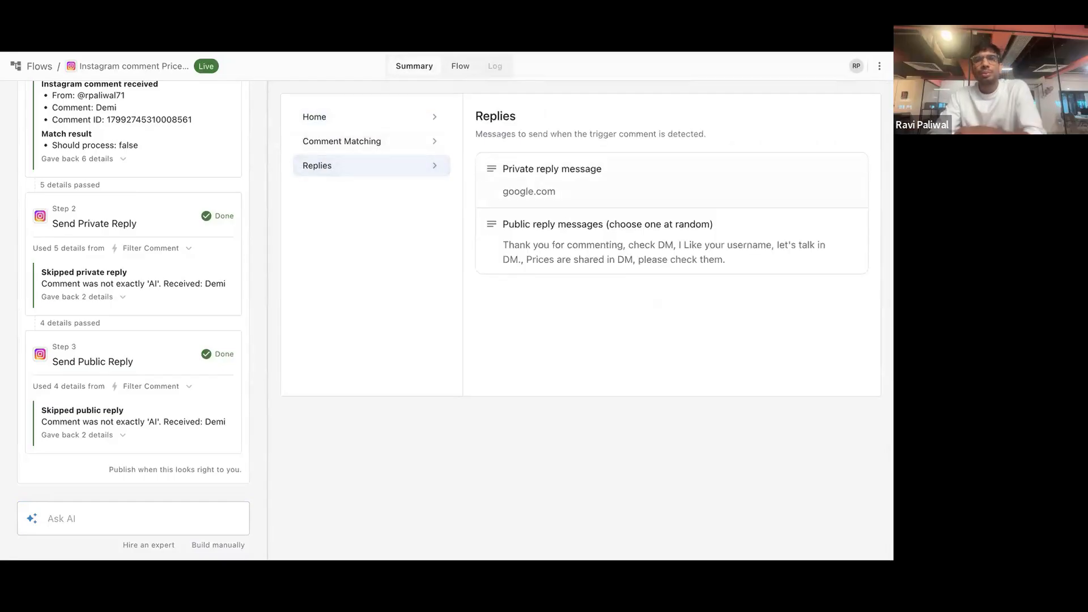
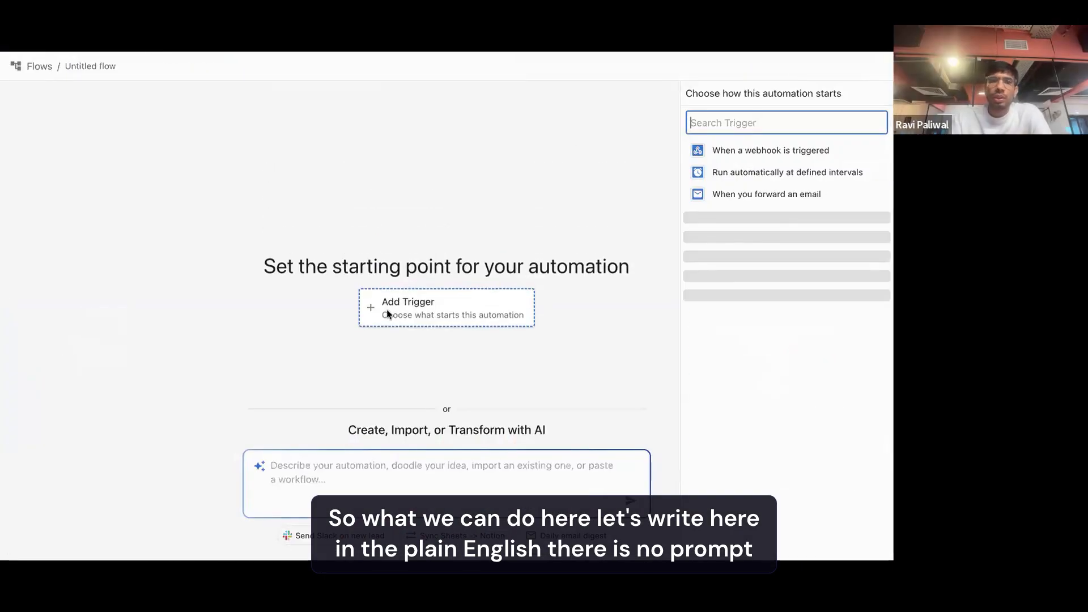
Begin the AI description of the new flow with "I run an ecommerce business on instagram, whenever someone is replying"
left_click(360, 467)
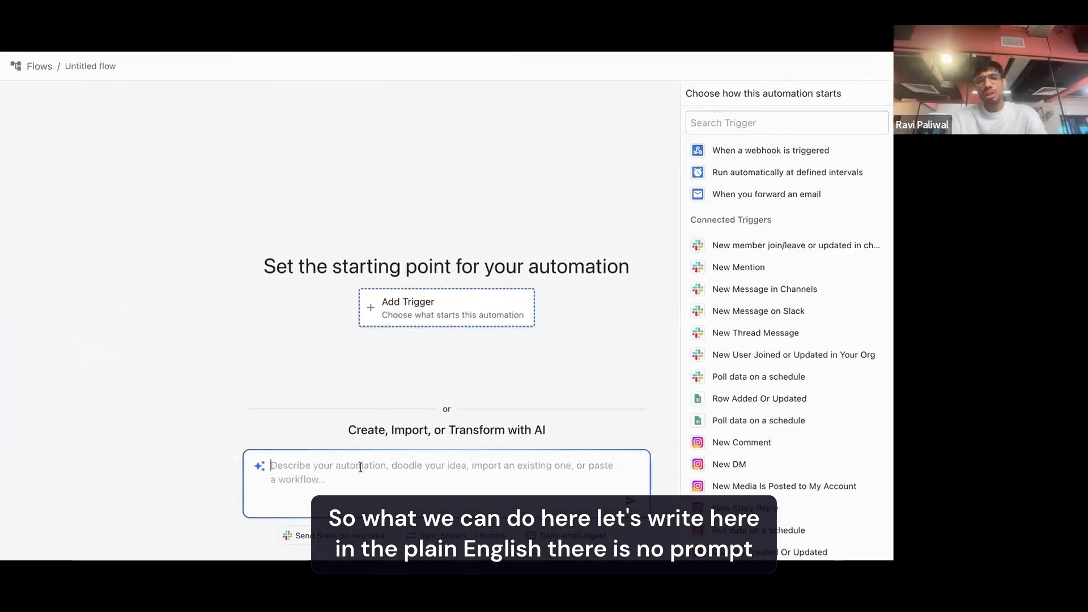
type("I run an ecommerce business on instagram, whenever someone is replying")
key("Left")
key("Left")
key("Left")
key("Left")
key("Left")
key("Left")
key("Left")
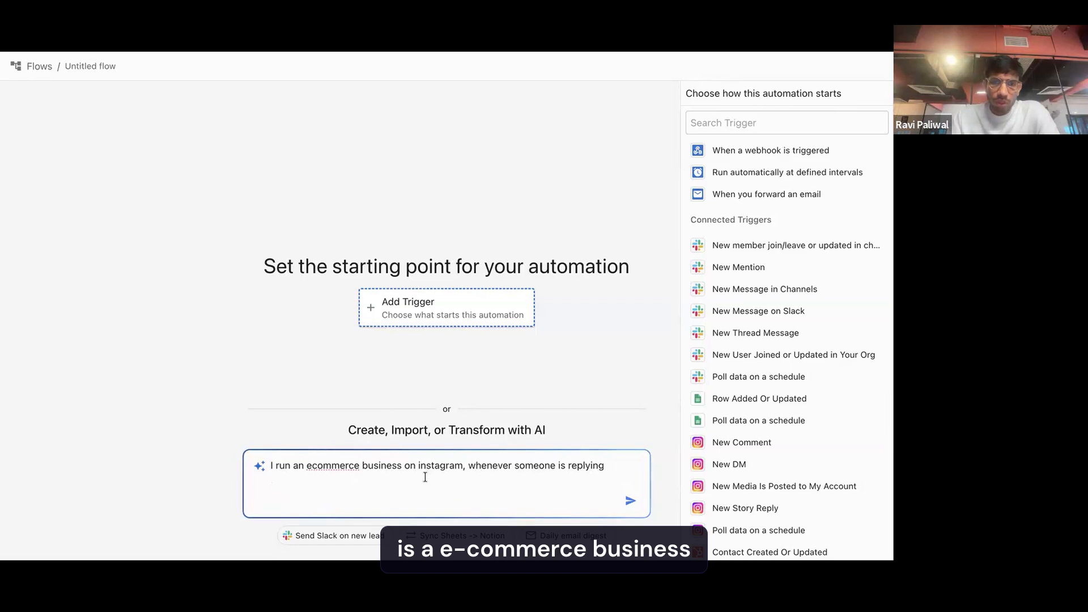
Expand the description with "to sell Kid toys age 3-10 year old", AI replies to comments on "my instagram post", and "I sell products using onlinetoys.com"
left_click(404, 465)
type("to sell Kid toys age 3-10 year old")
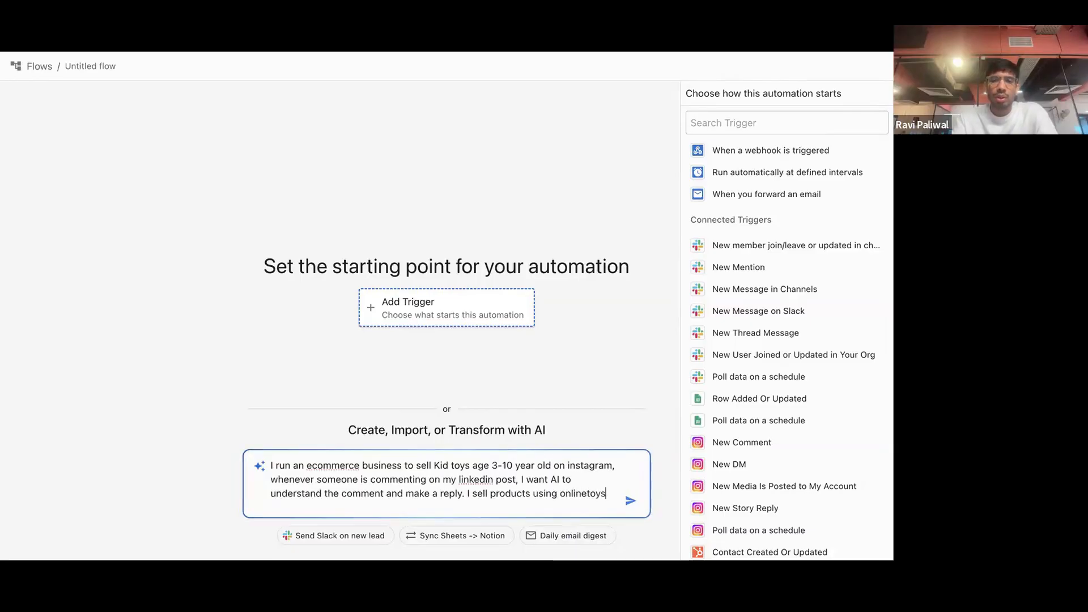
type(".com")
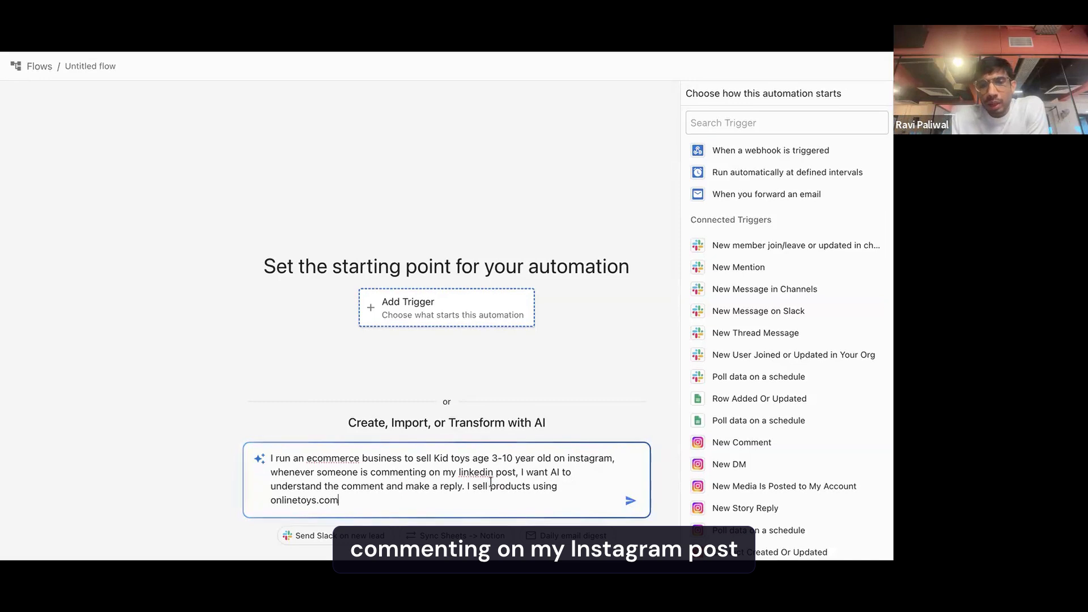
double_click(476, 471)
type("instagram")
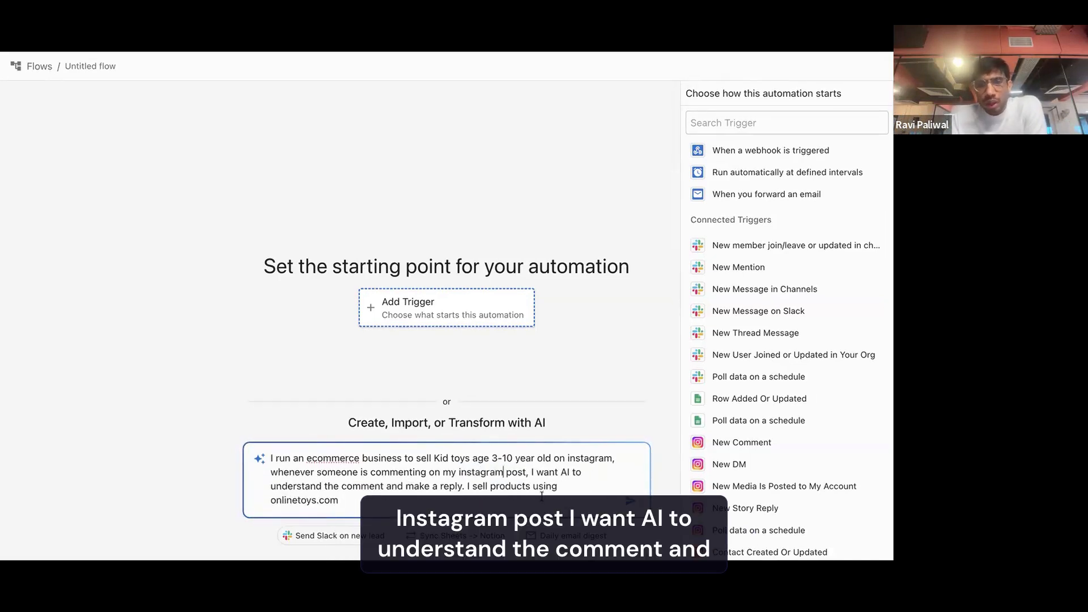
Extend the AI reply sentence with "and send that reply over comment." and put the "I sell products" sentence on its own line
left_click(573, 491)
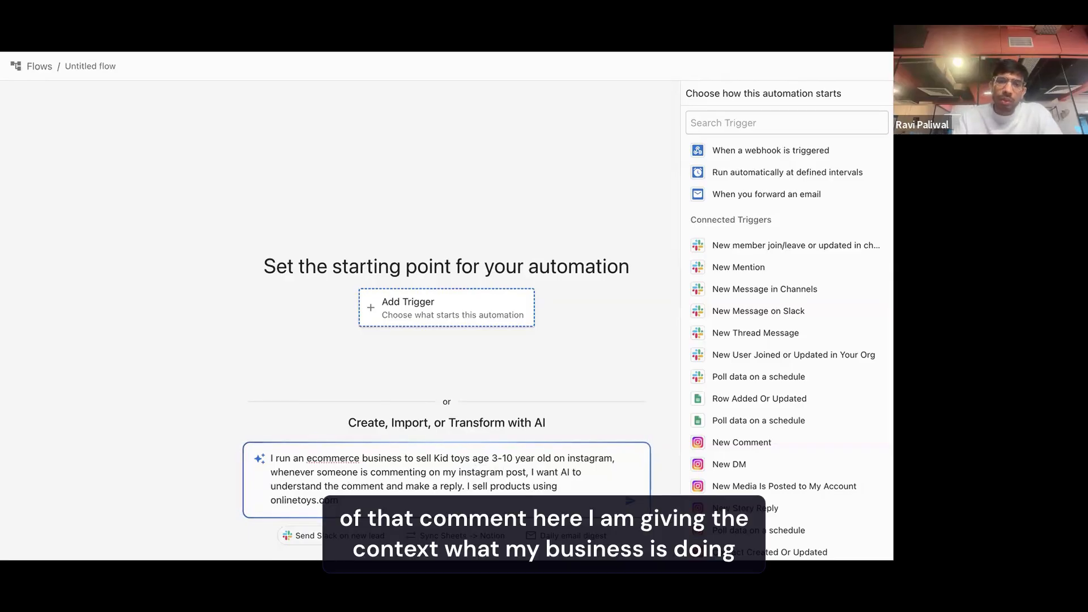
key("shift+Return")
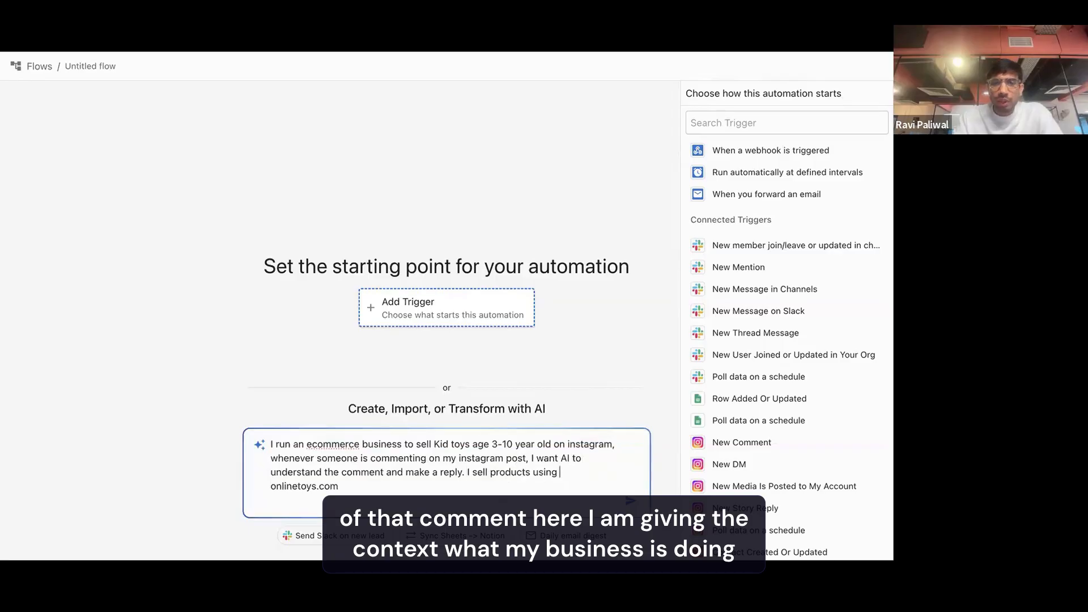
left_click(467, 472)
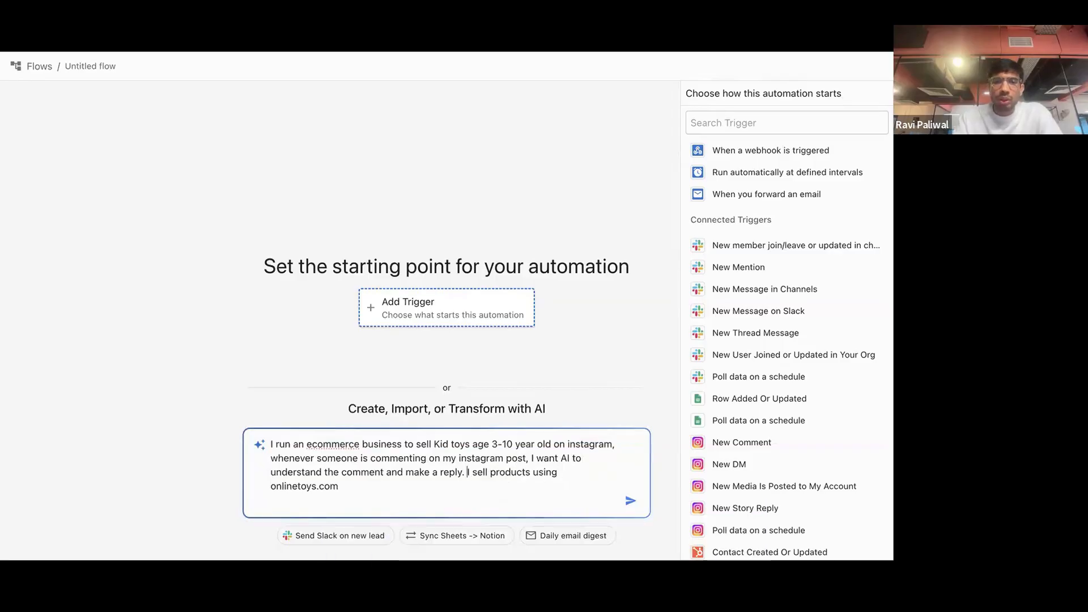
key("shift+Return")
type("and ")
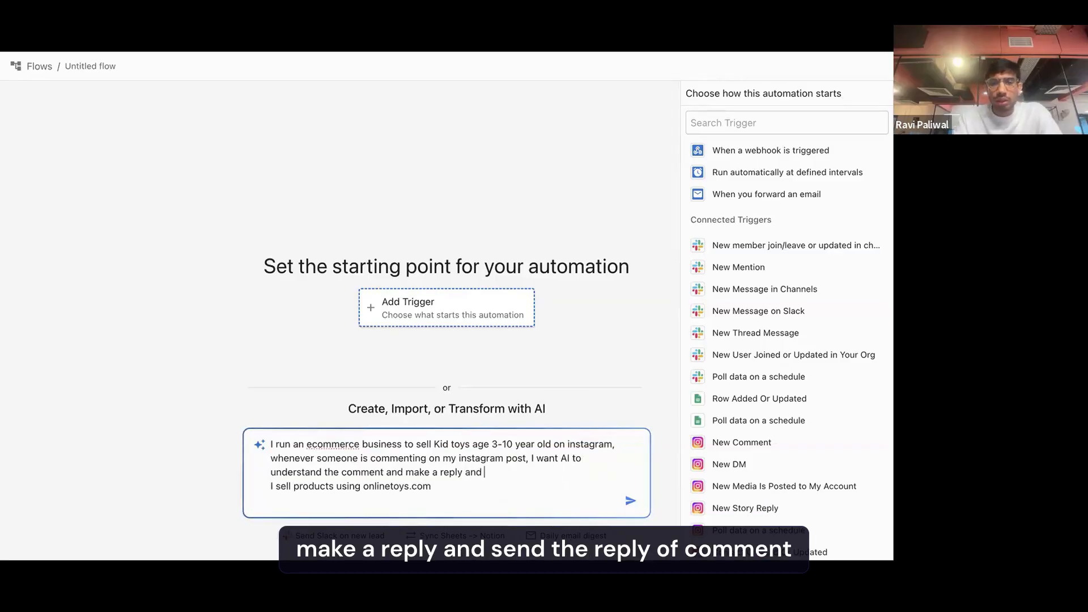
type("send that reply over comment.")
Prefix the "I sell products" line with "About my business:" and extend it with ", it's for 3-10 years old, also"
key("Right")
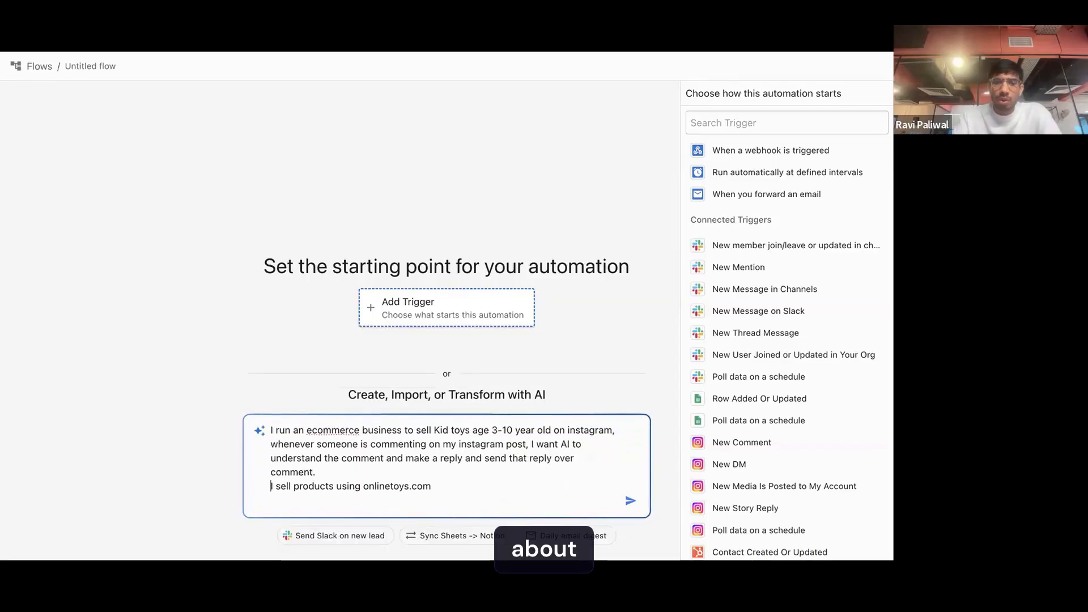
type("About my business: ")
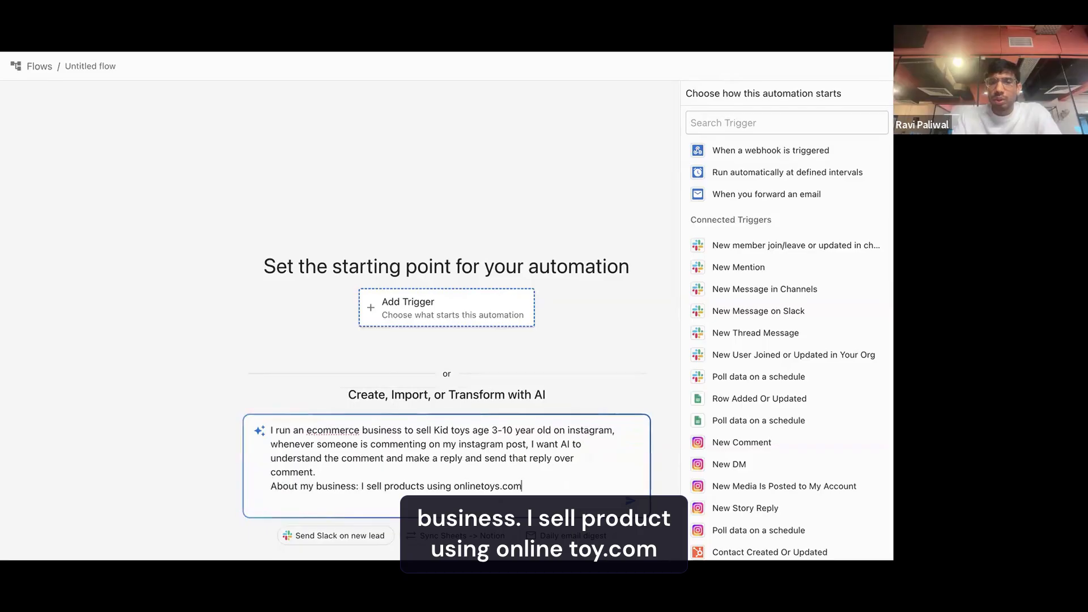
type(", ")
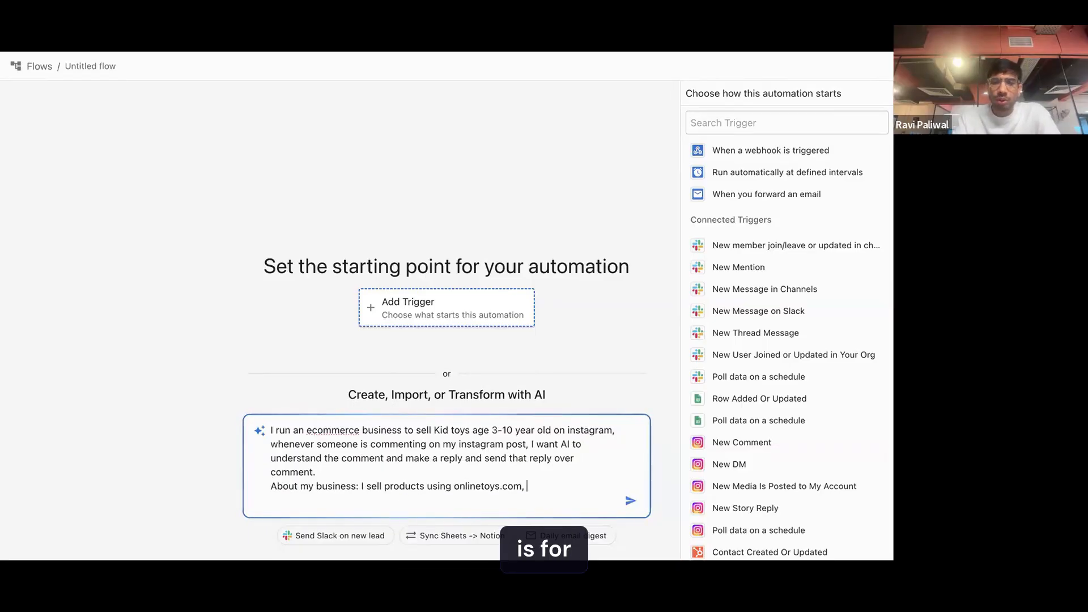
type("it's for 3")
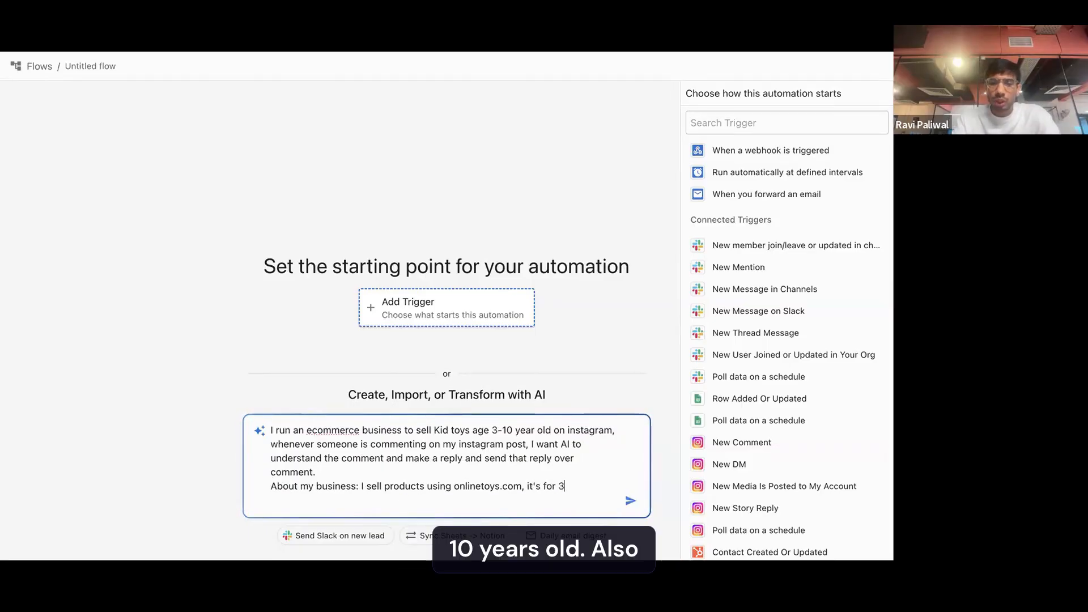
type("-10 years o")
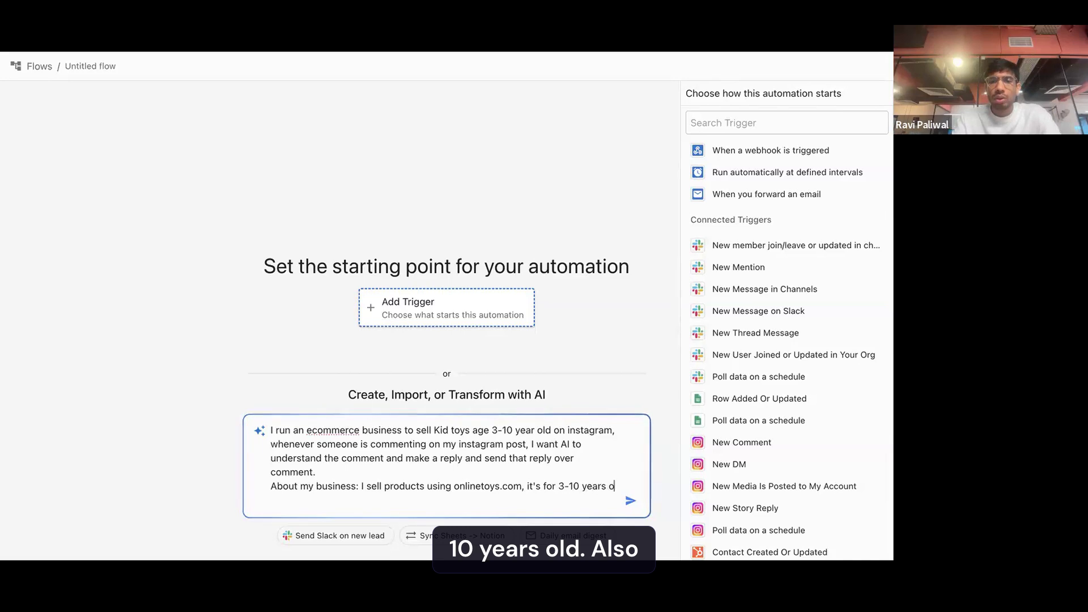
type("ld, also")
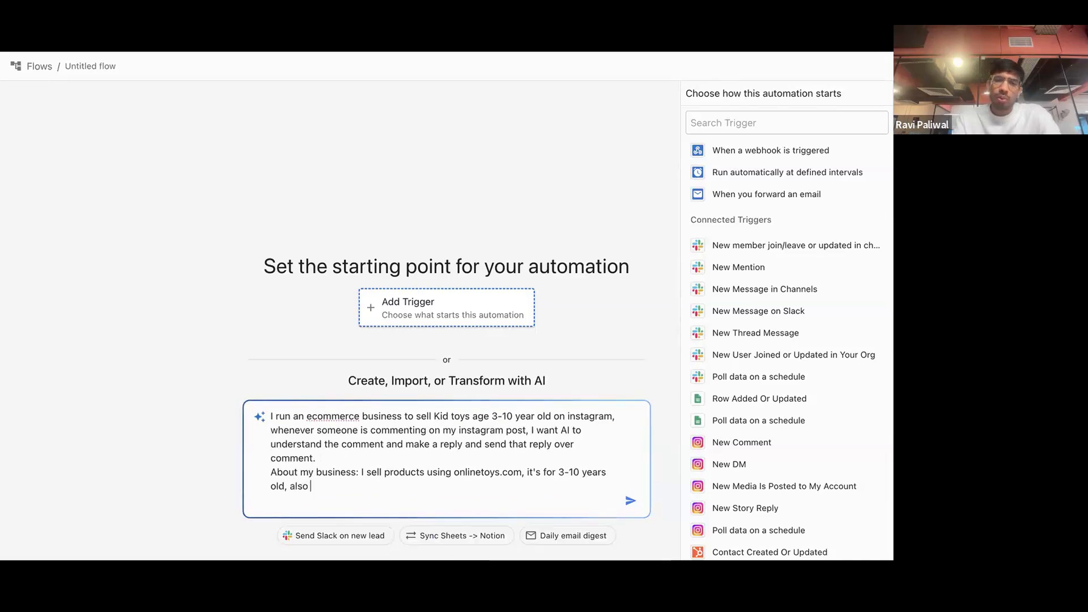
Finish the description with "price vary from 1000 rs to 5000 rs. depend upon product." and submit it to the AI builder
type(" price ve")
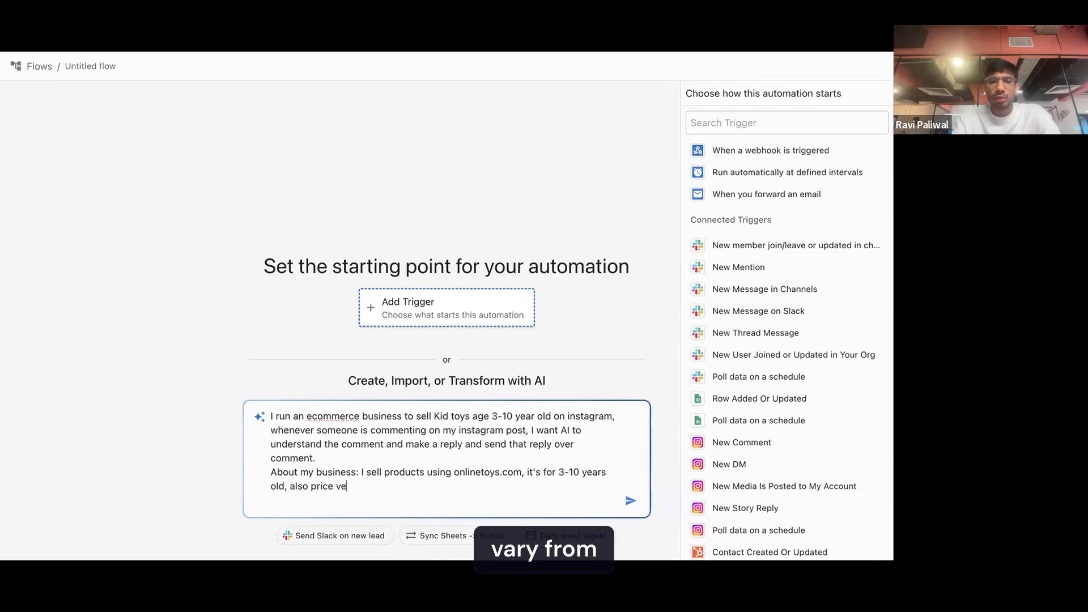
key("BackSpace")
type("ary from")
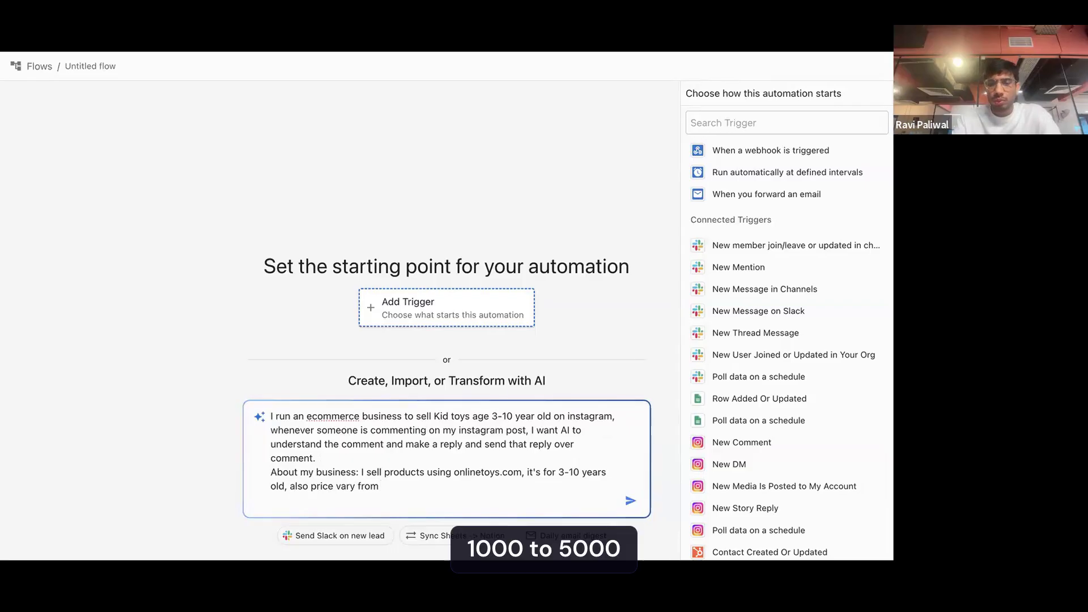
type(" 1000 ")
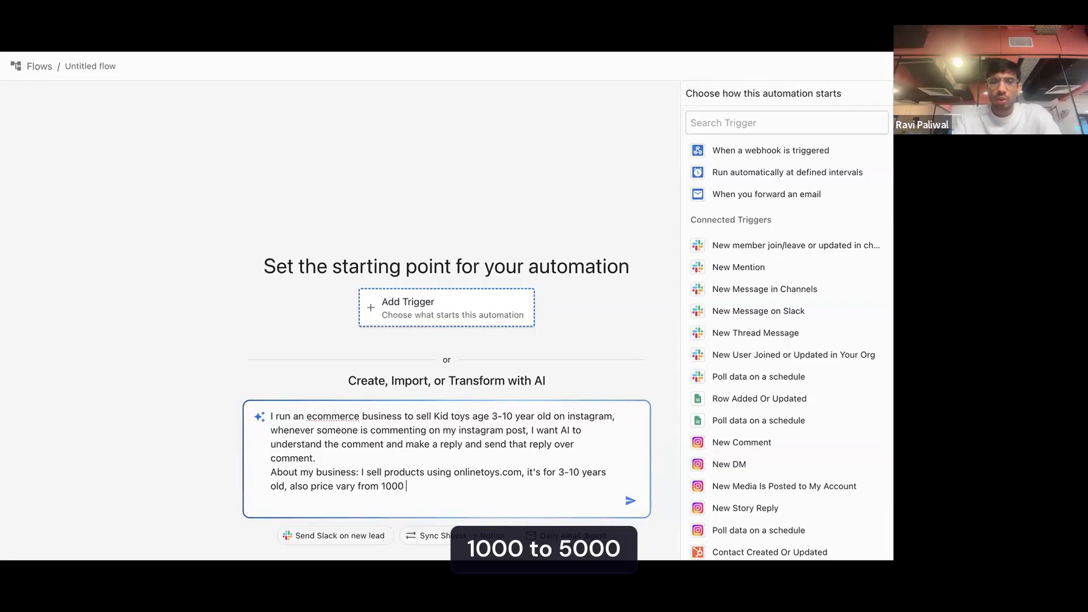
type("rs to 1")
type("5000 rs. depend up")
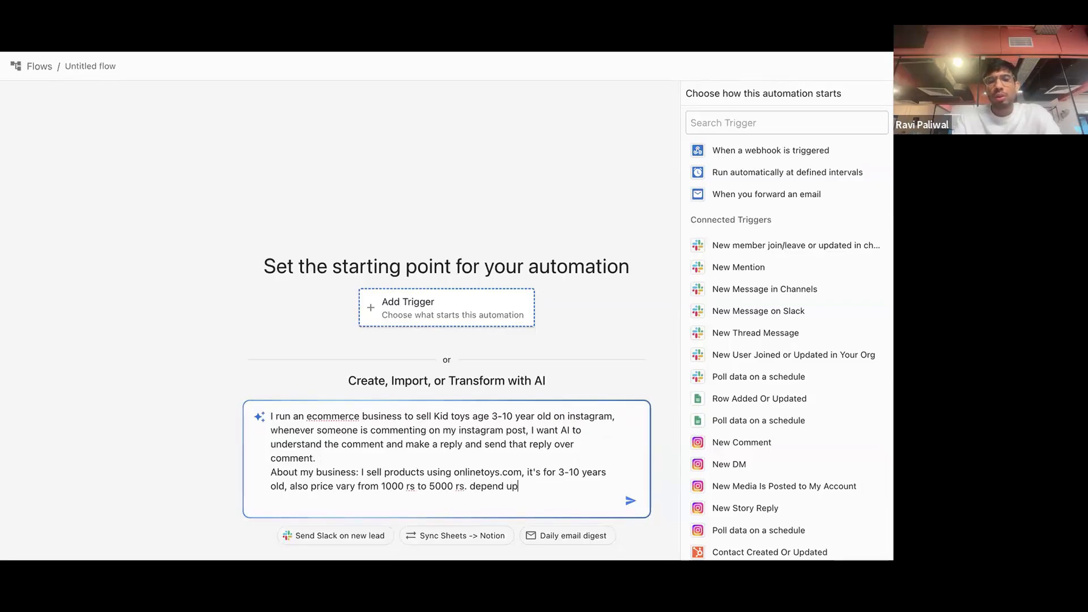
type("on product.")
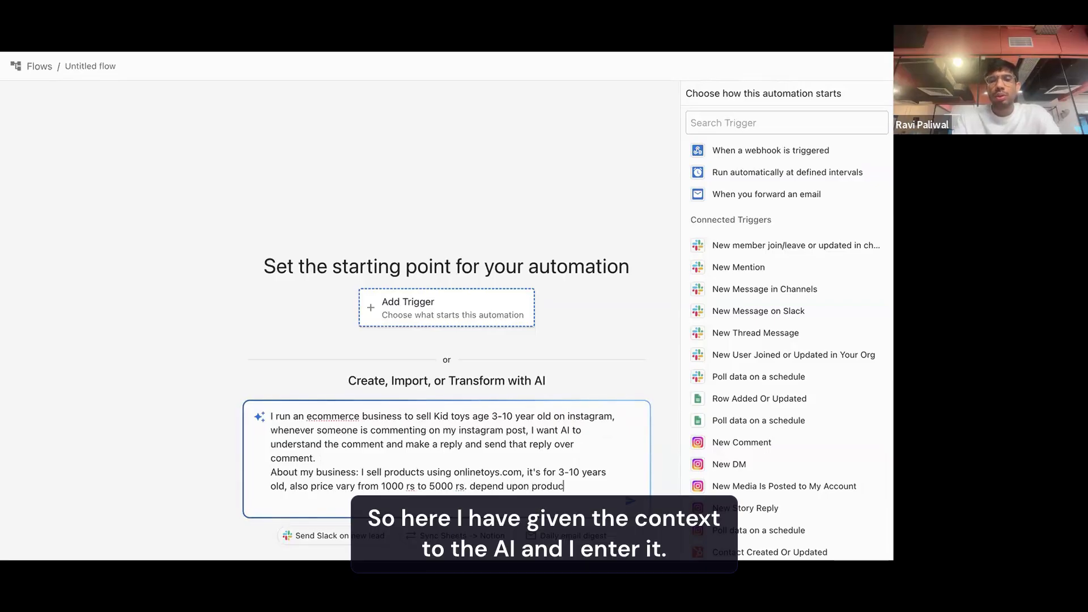
key("ctrl+a")
left_click(408, 480)
key("Return")
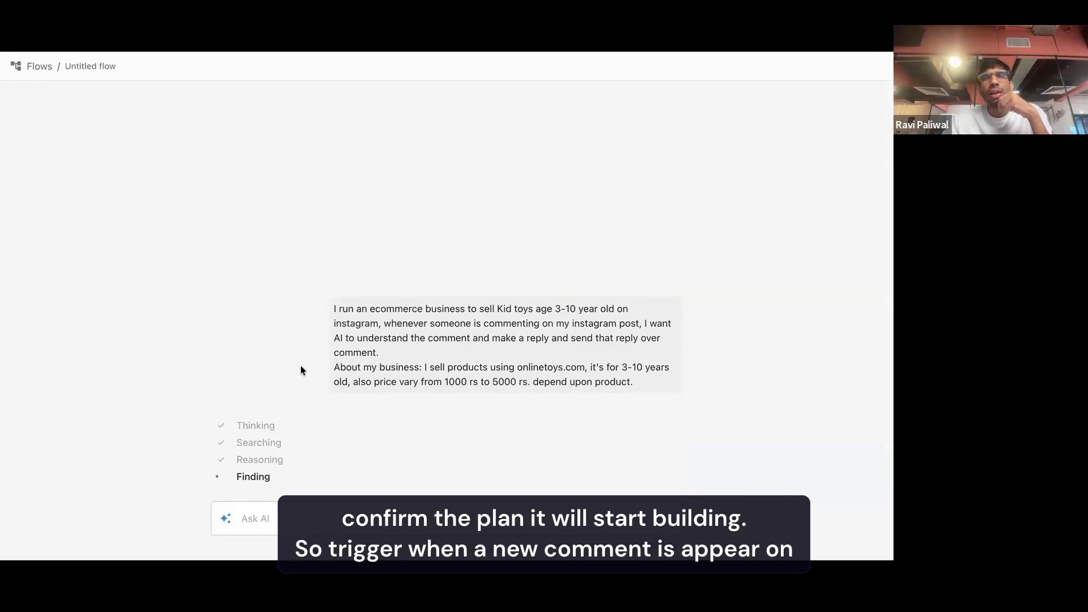
Review the AI's plan point by point, from the comment trigger and business context to generating and posting the reply
left_click_drag(223, 236, 563, 240)
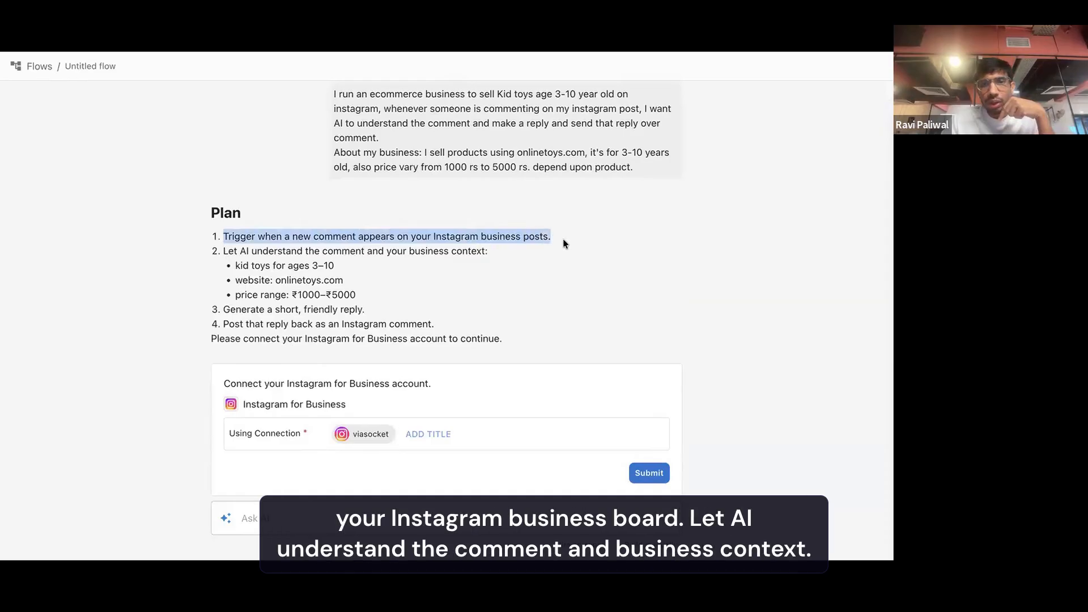
left_click_drag(221, 250, 492, 252)
left_click(493, 252)
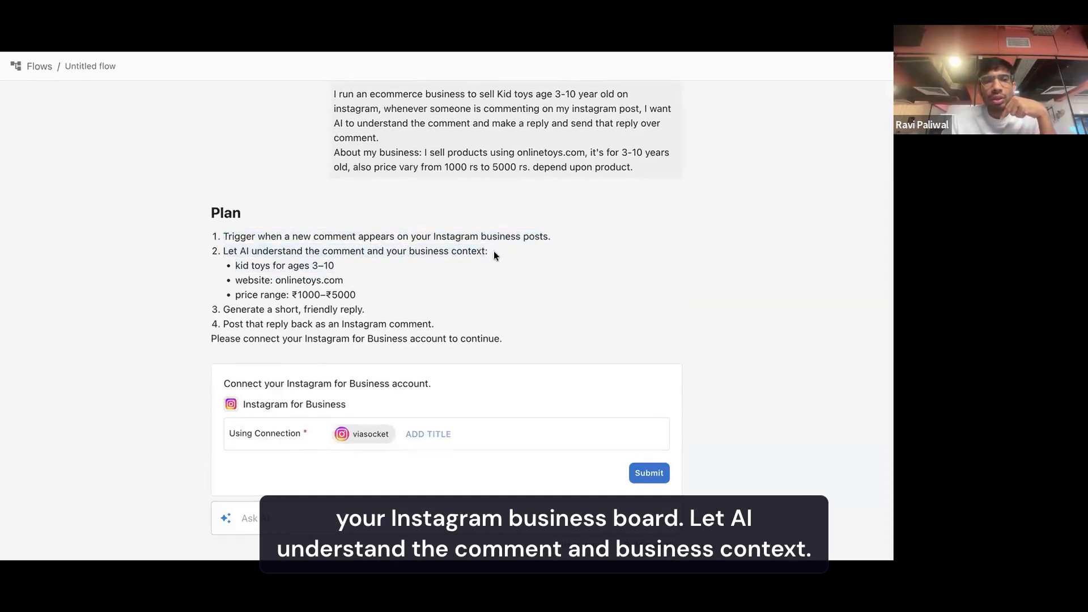
left_click_drag(235, 265, 364, 294)
left_click(222, 251)
left_click_drag(221, 310, 389, 310)
left_click_drag(218, 322, 450, 330)
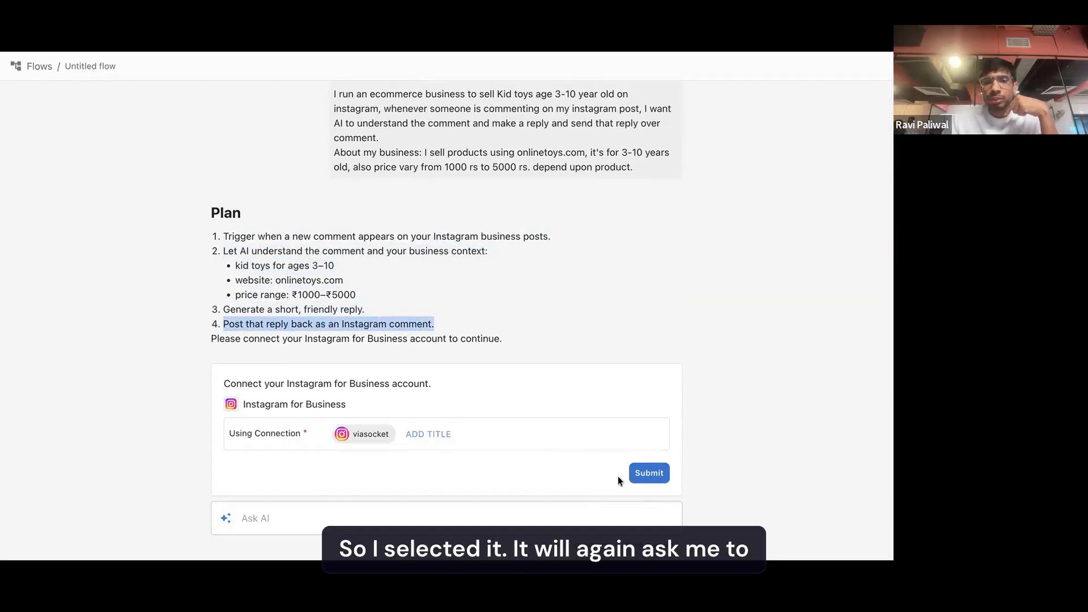
Submit the viasocket Instagram connection and save the New Comment trigger for comments on any media
left_click(644, 476)
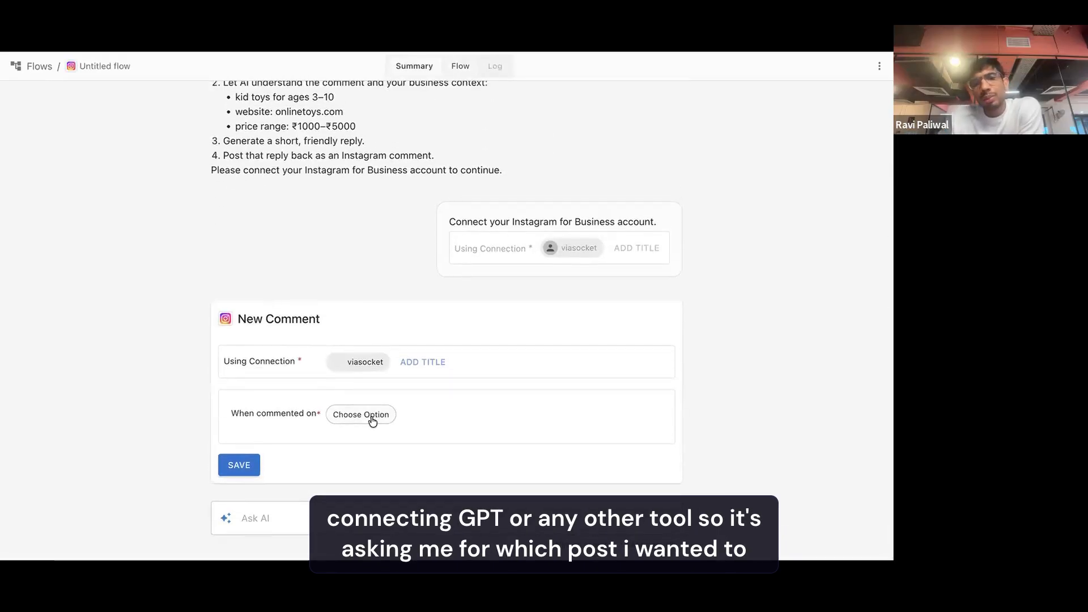
left_click(362, 419)
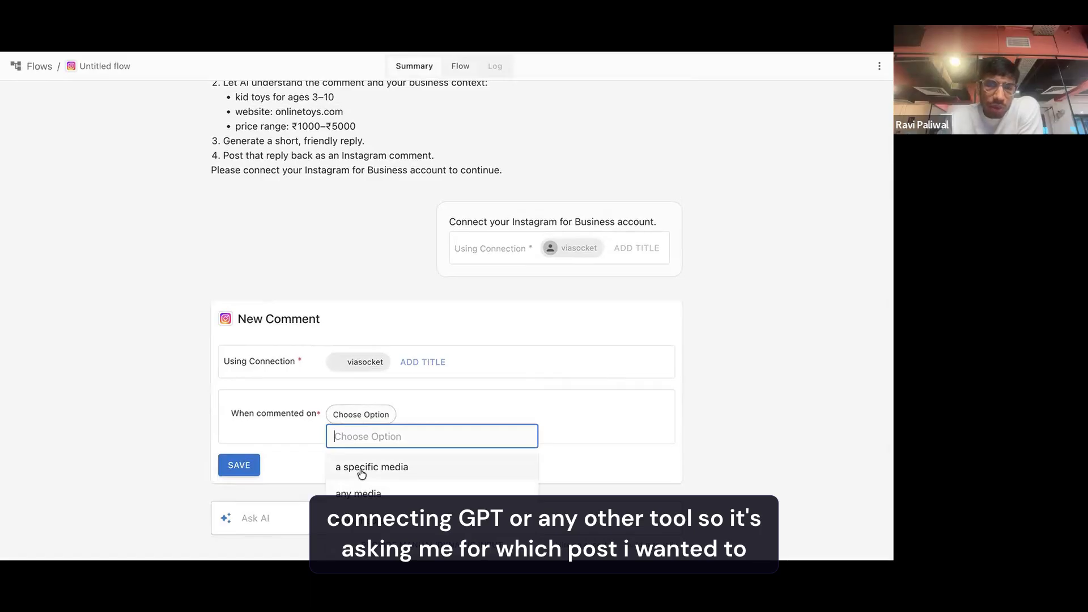
left_click(379, 499)
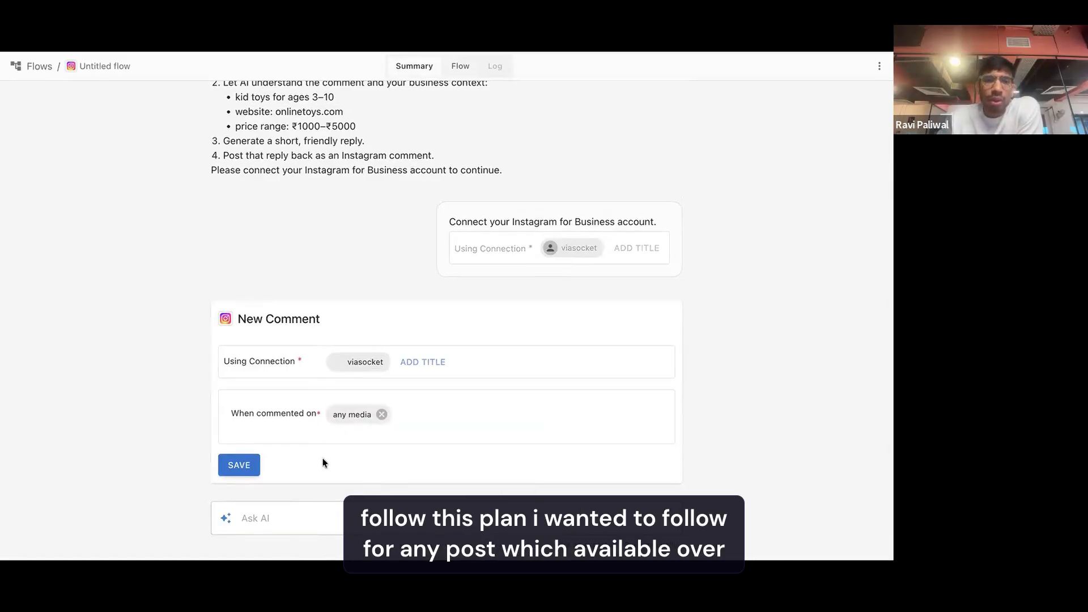
left_click(245, 466)
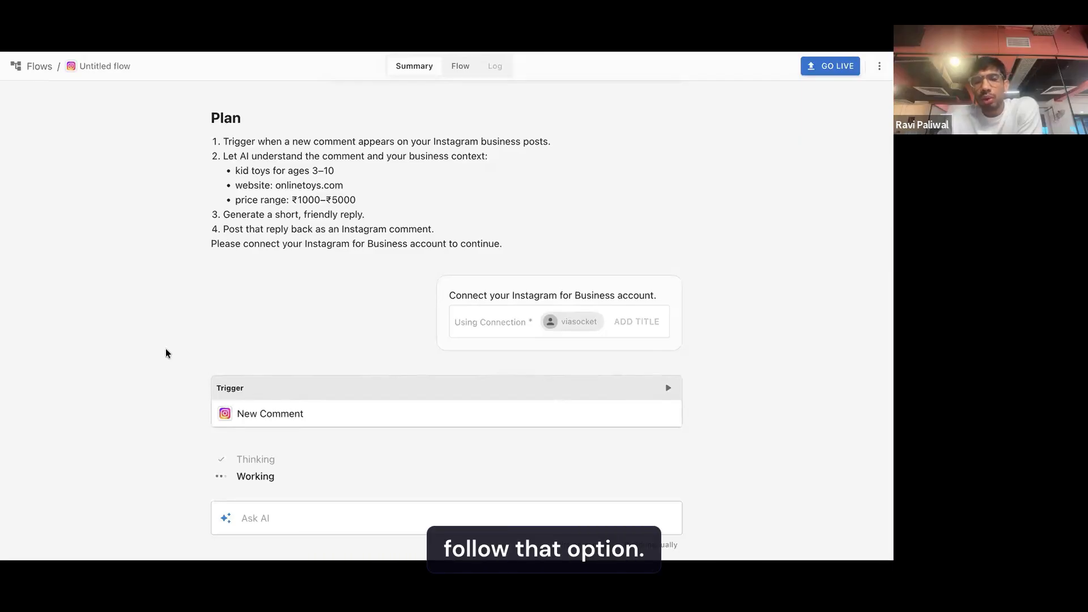
scroll(166, 352, "up", 1)
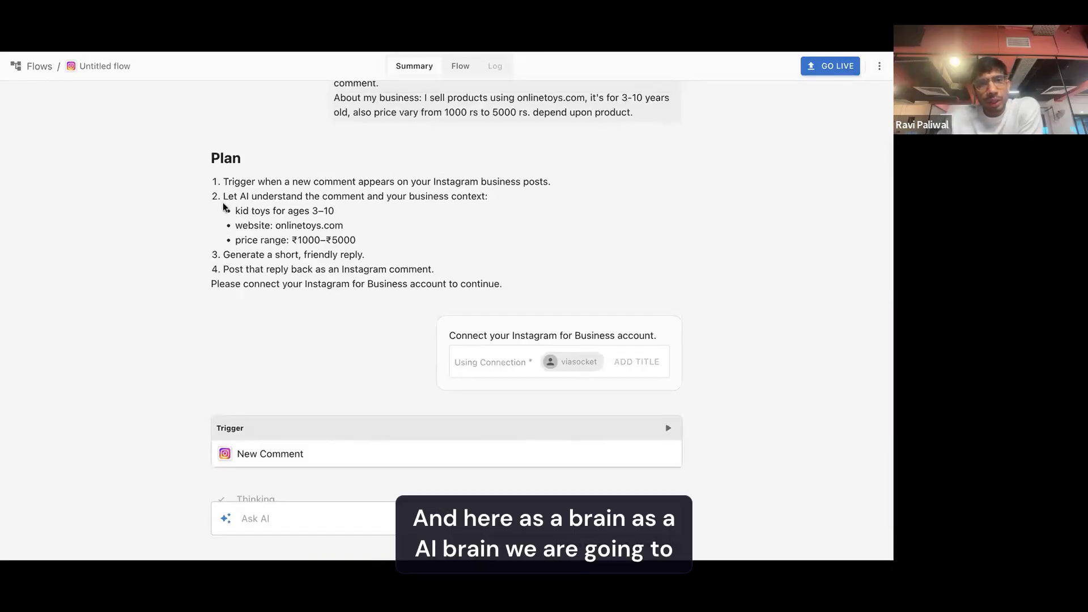
left_click_drag(237, 196, 361, 184)
left_click(361, 184)
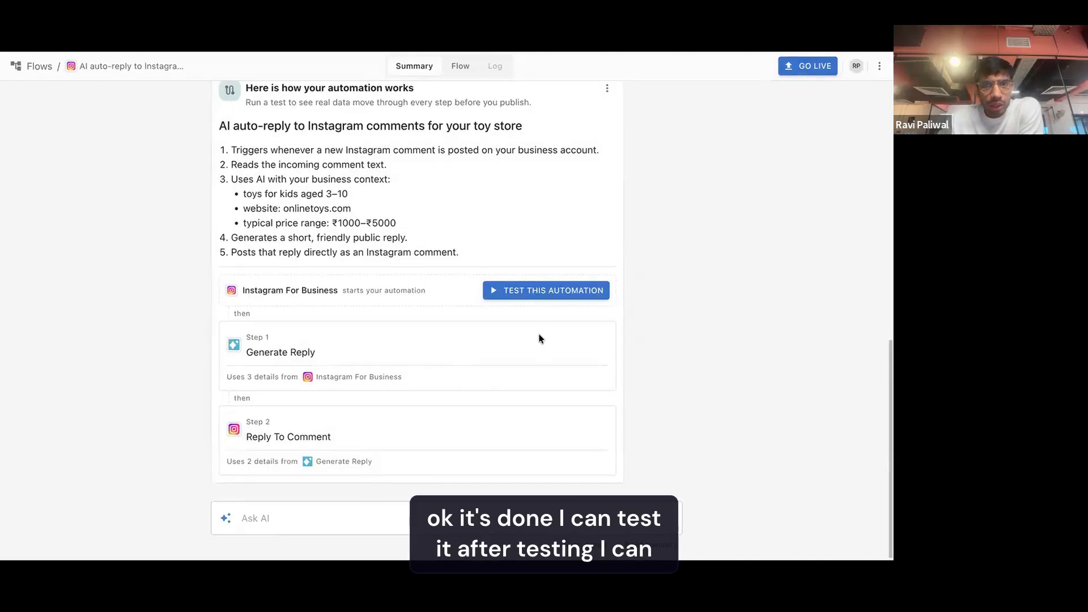
Test the whole automation with the provided sample comment data and publish the flow live
left_click(538, 291)
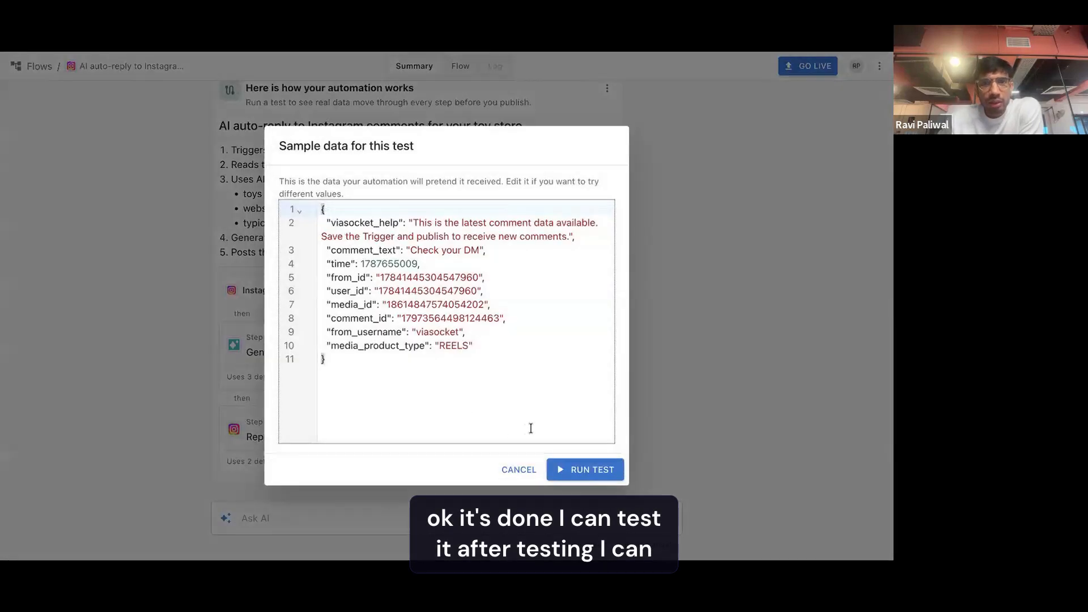
left_click(582, 471)
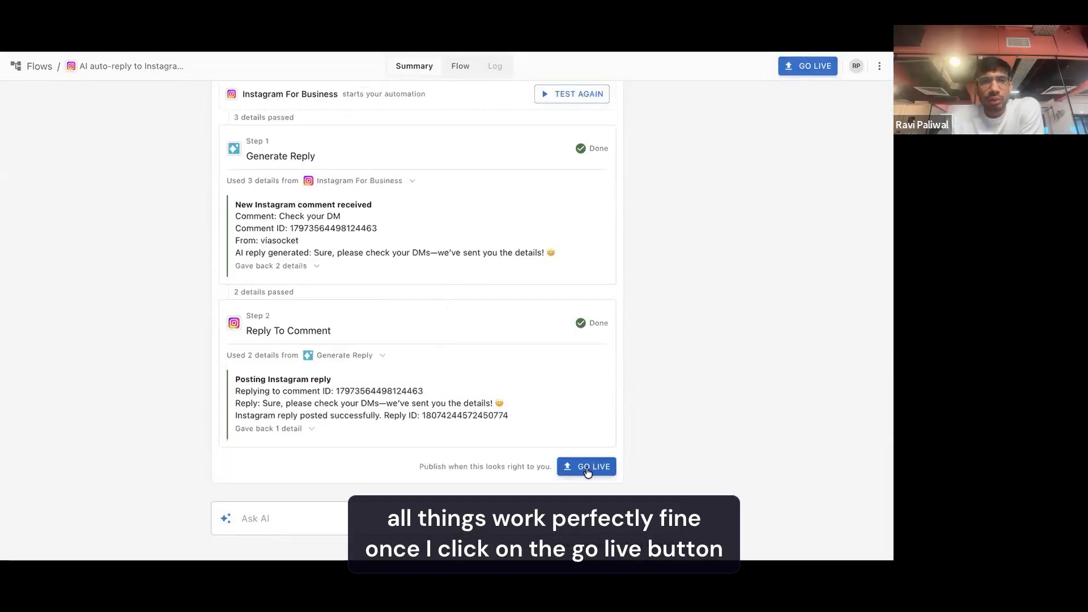
left_click(586, 468)
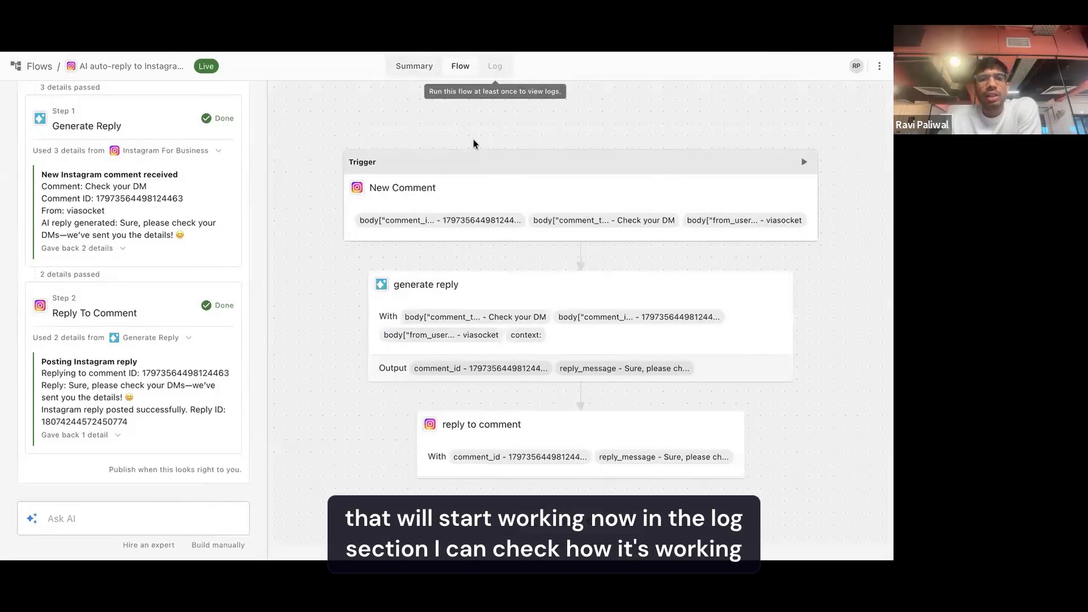
Run a separate test of the generate reply step and close its test dialog
scroll(593, 197, "down", 2)
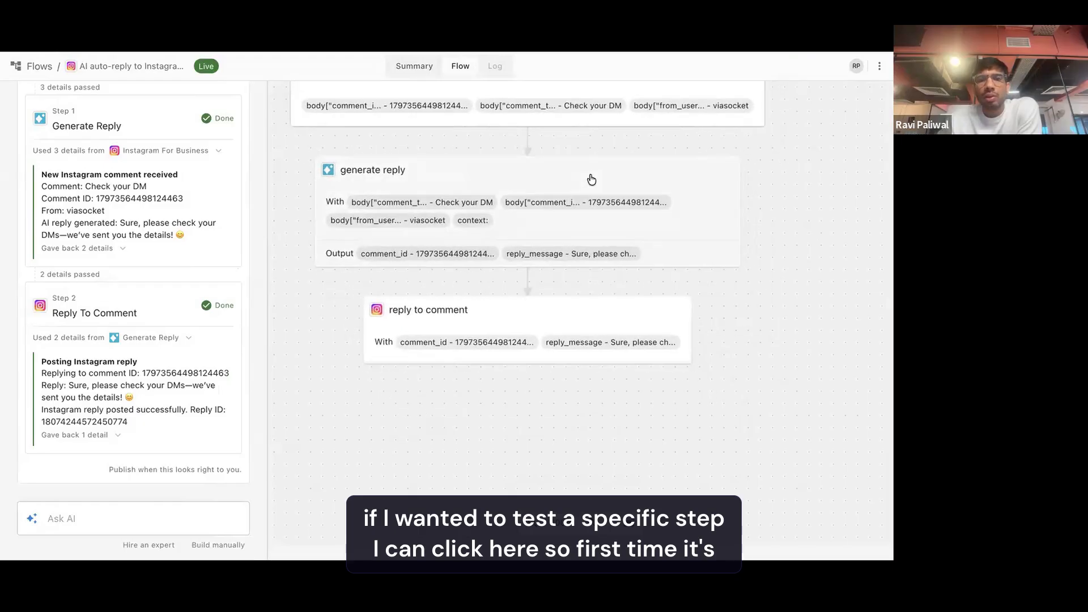
left_click(591, 179)
left_click(589, 188)
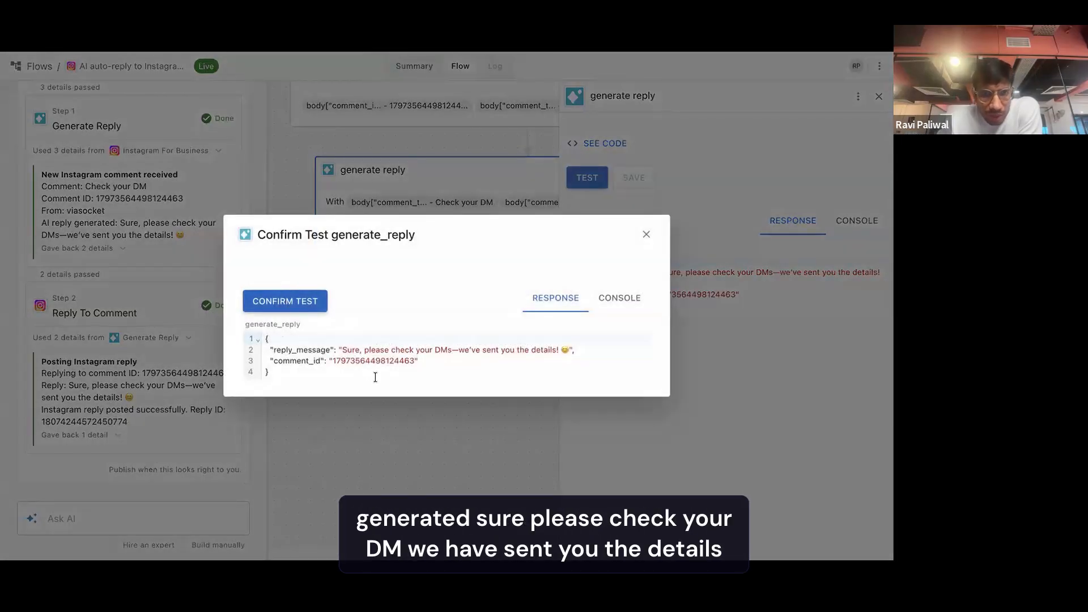
left_click(430, 351)
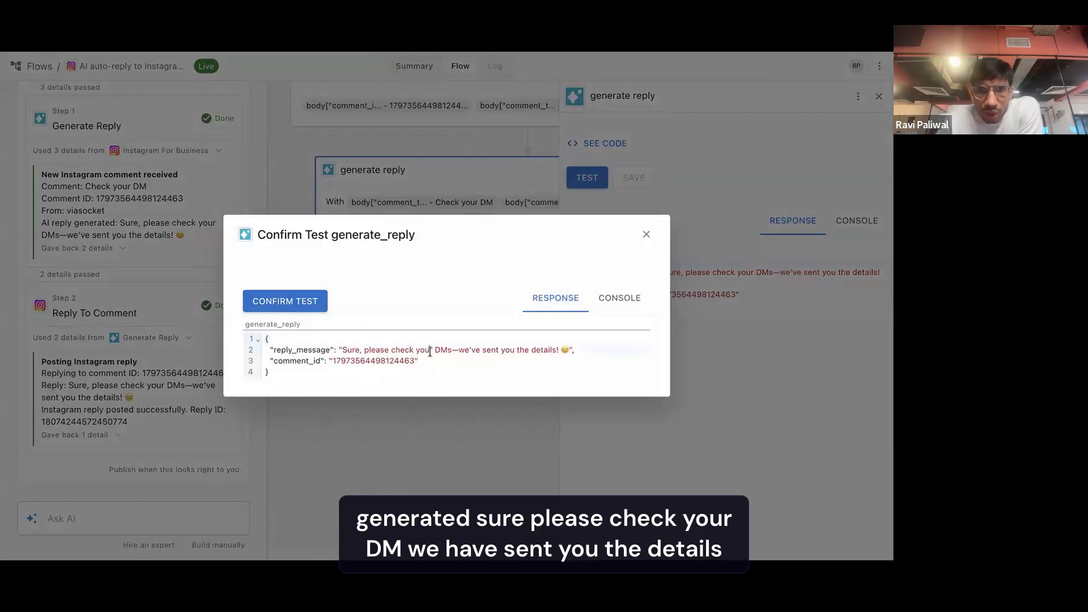
left_click(526, 351)
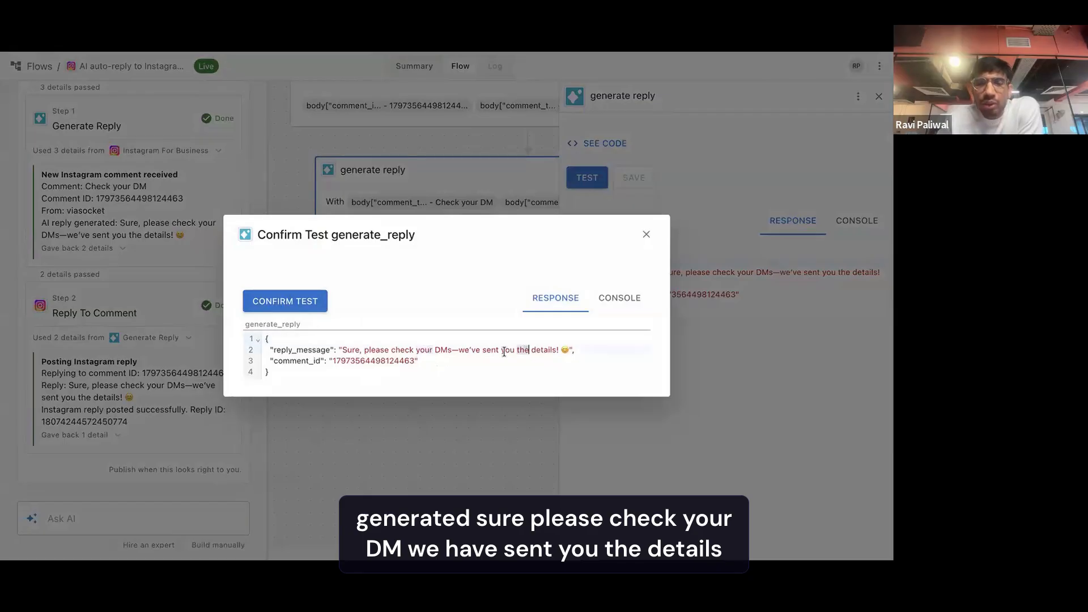
left_click(286, 301)
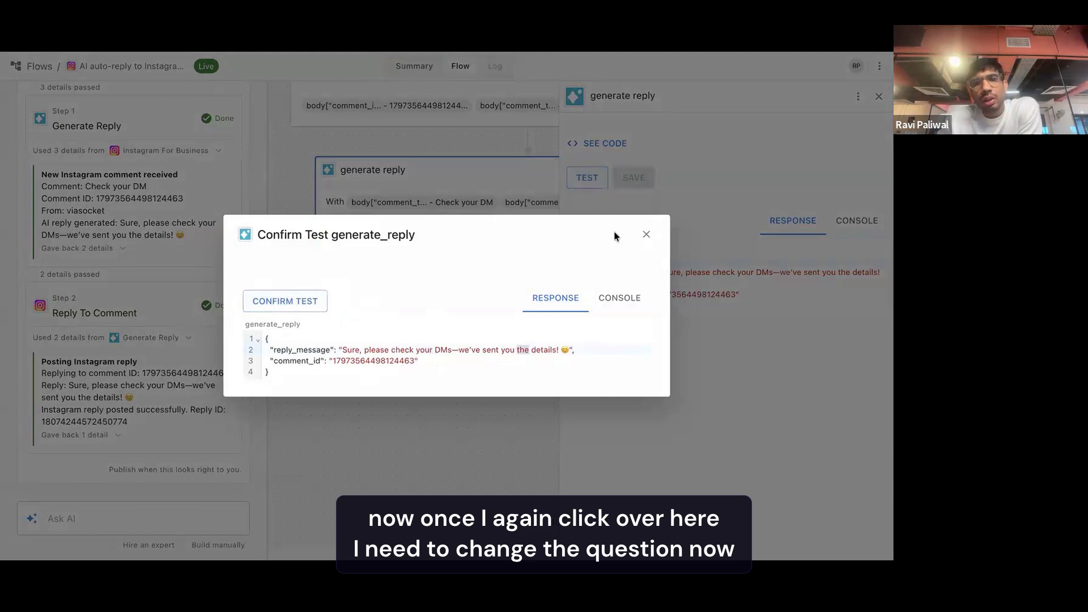
left_click(646, 234)
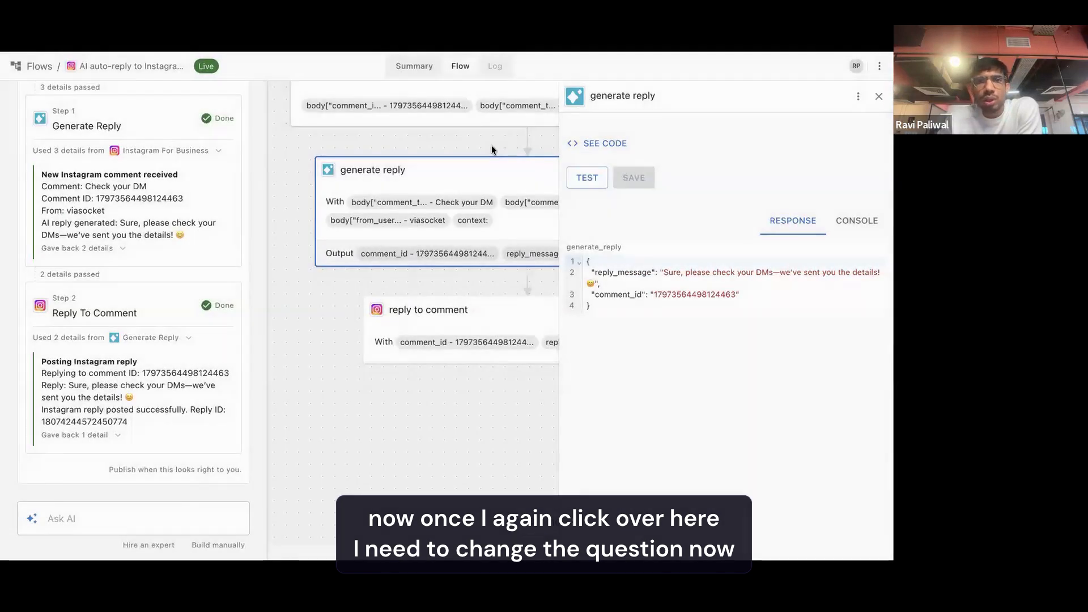
Compare the comment text in the New Comment trigger's sample data with the reply message in the generate reply response
left_click(438, 147)
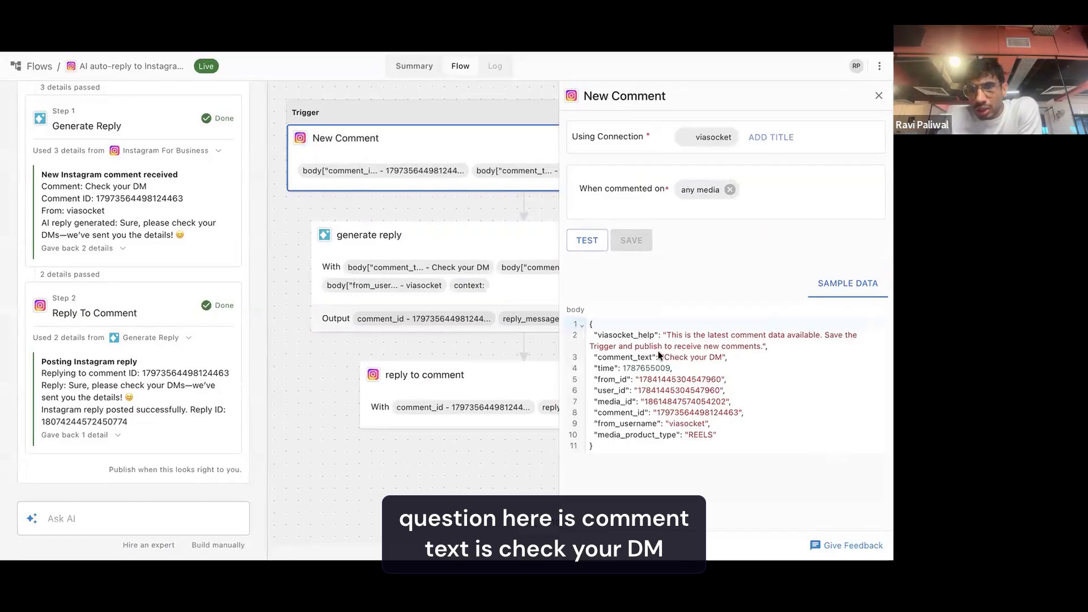
left_click_drag(664, 357, 721, 357)
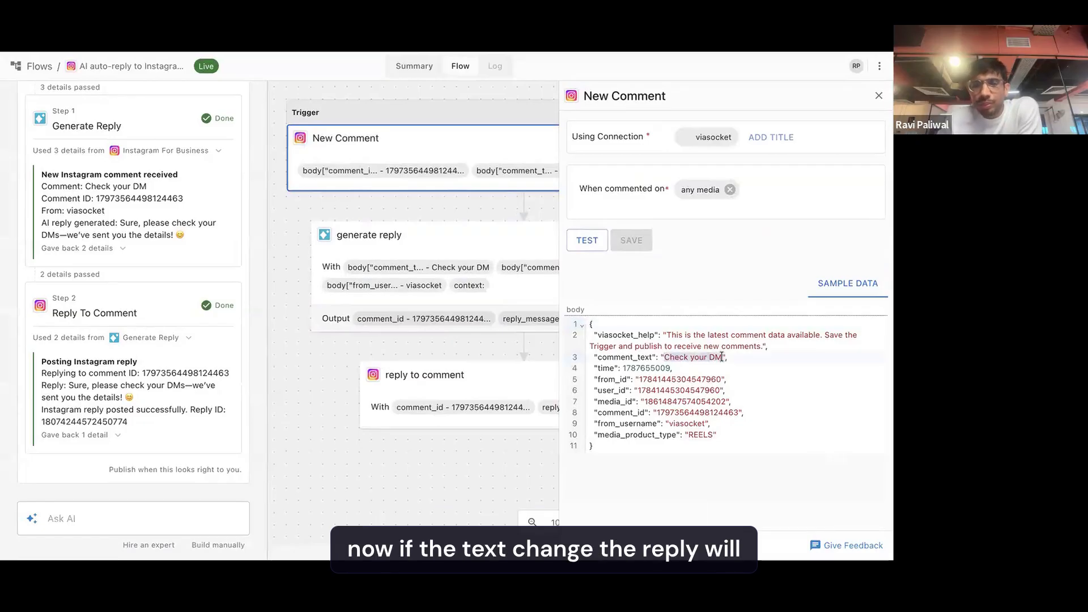
double_click(705, 357)
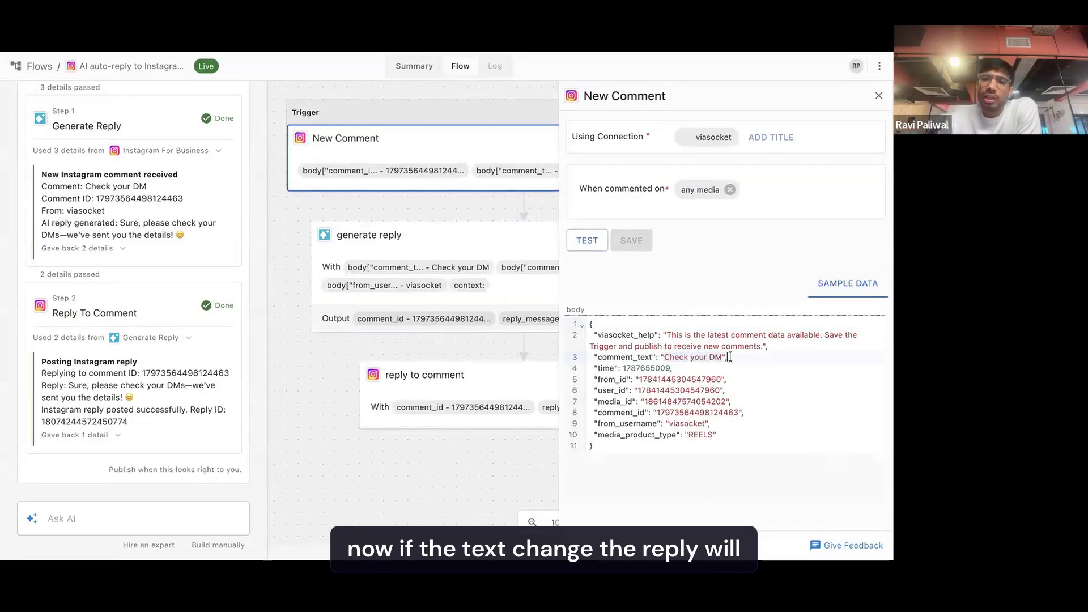
left_click(410, 238)
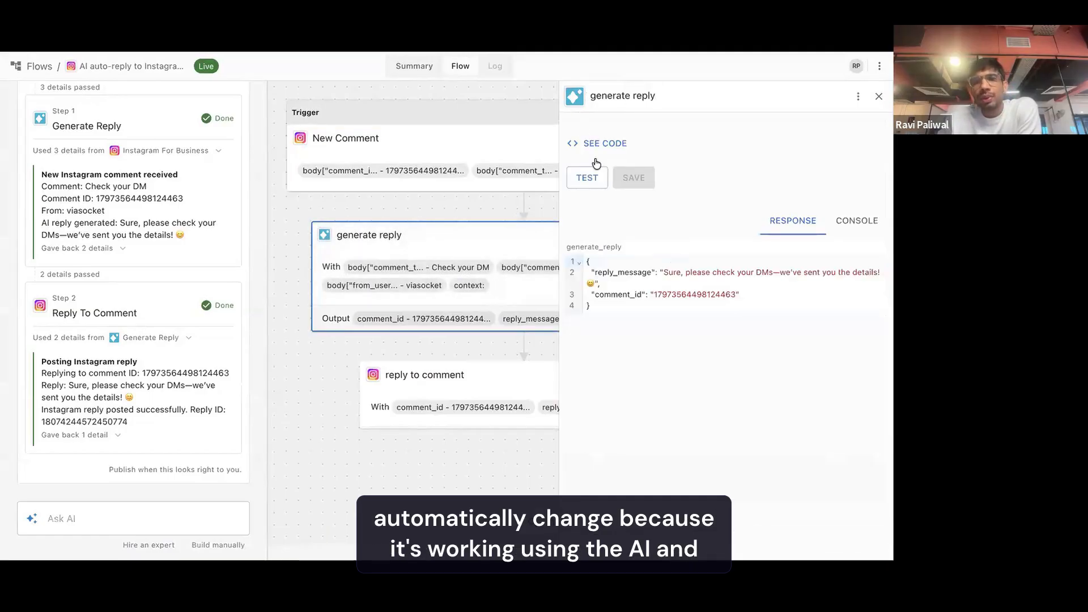
left_click_drag(662, 272, 689, 276)
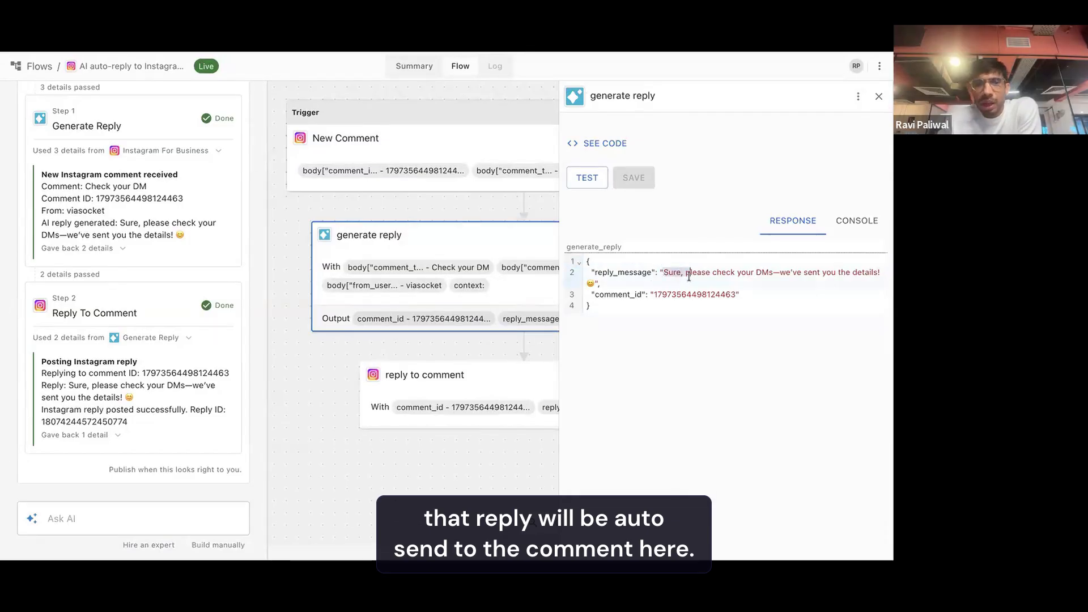
Inspect the id returned in the response of the reply to comment step
left_click(476, 374)
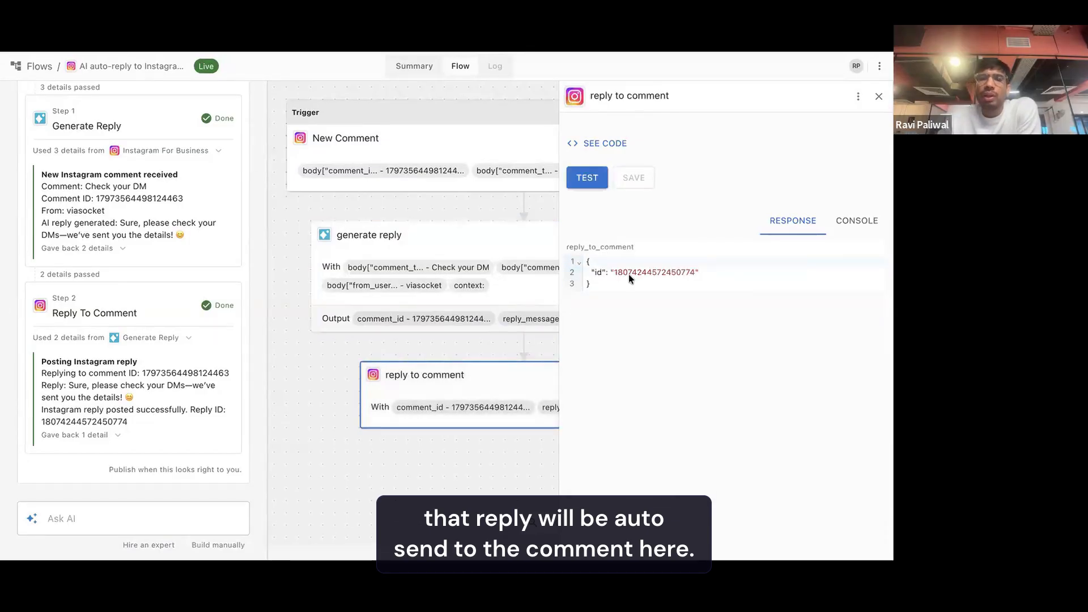
left_click_drag(610, 273, 700, 273)
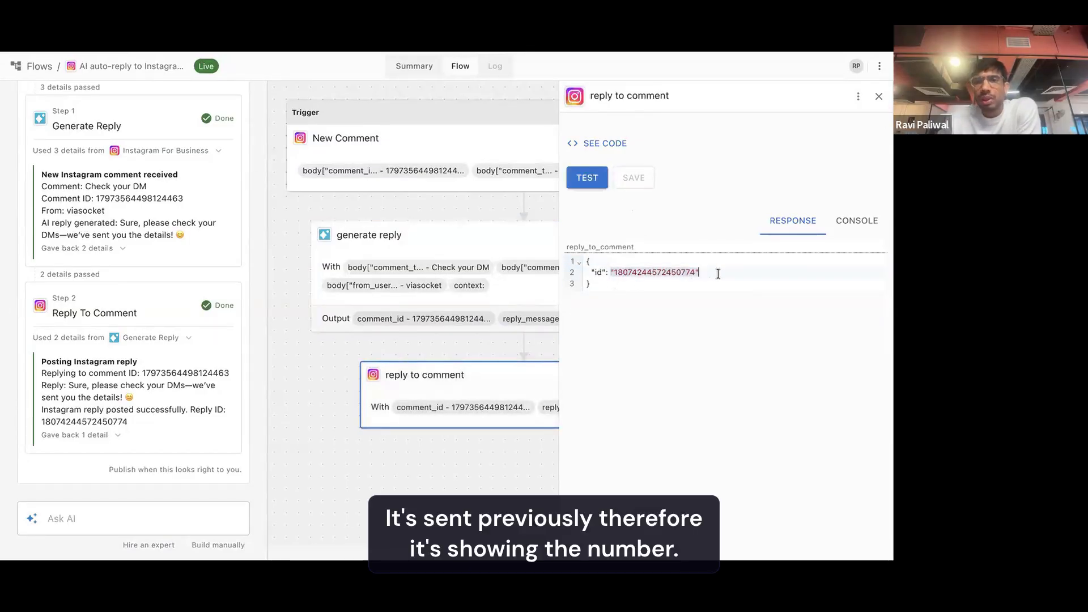
double_click(653, 275)
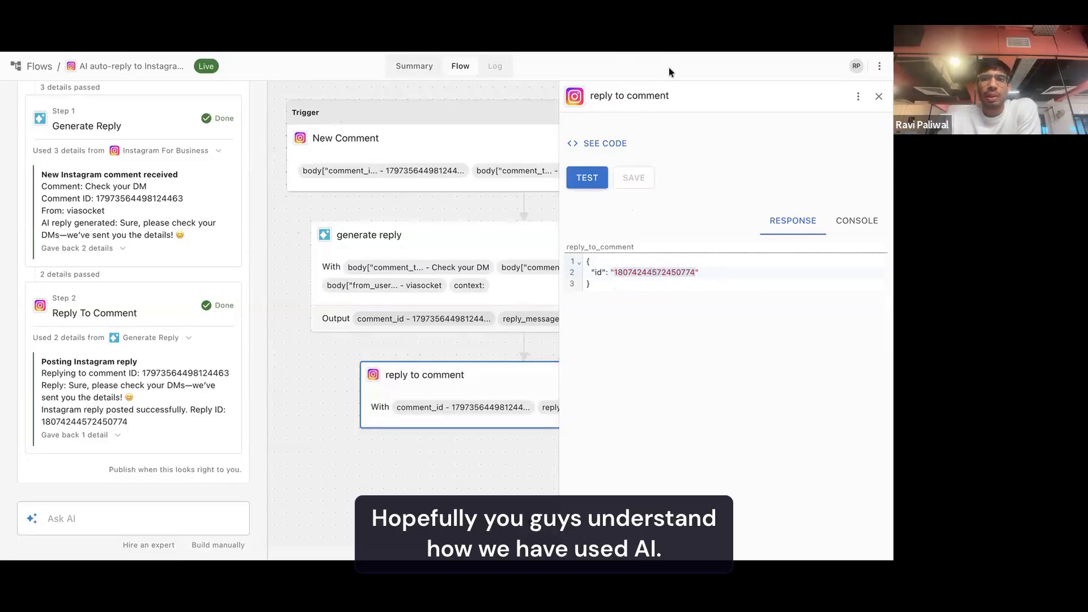